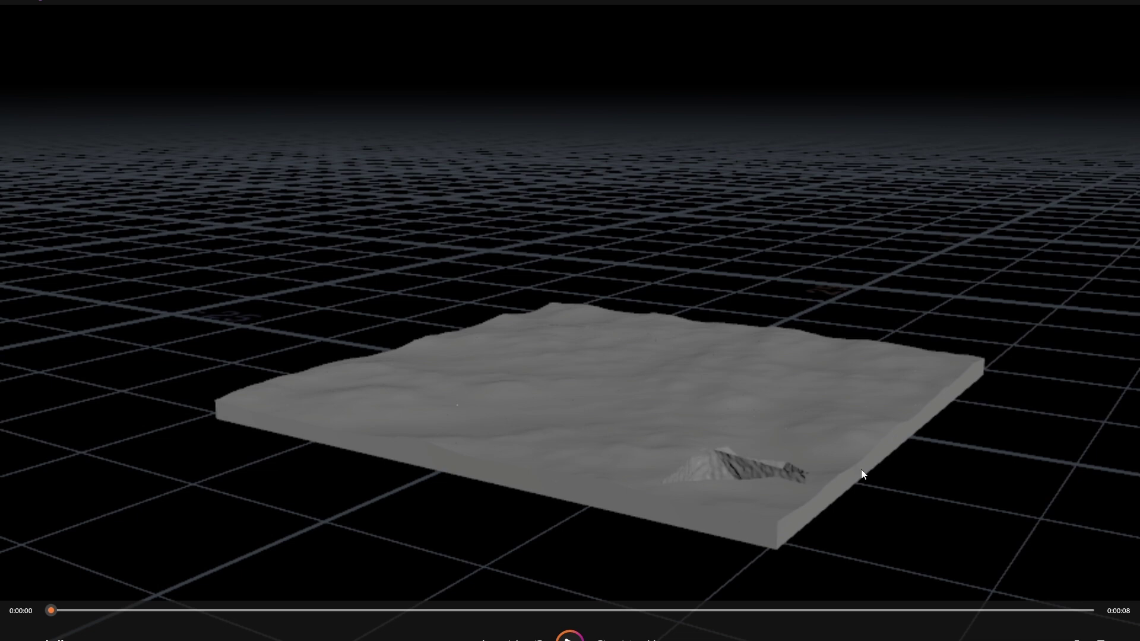
- Leave the video preview and display the helix1 spiral curve in the scene view
{"action": "left_click", "coordinate": [1117, 2]}
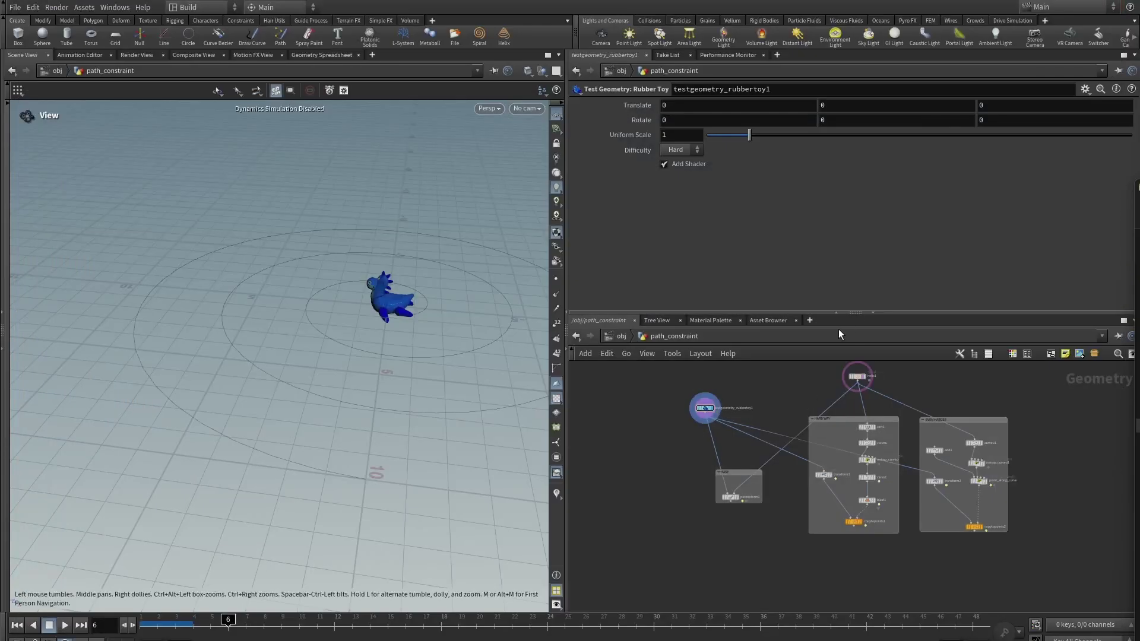
{"action": "left_click_drag", "start_coordinate": [872, 316], "coordinate": [873, 168]}
{"action": "middle_click_drag", "start_coordinate": [878, 222], "coordinate": [967, 235]}
{"action": "scroll", "coordinate": [810, 306], "scroll_direction": "up", "scroll_amount": 3}
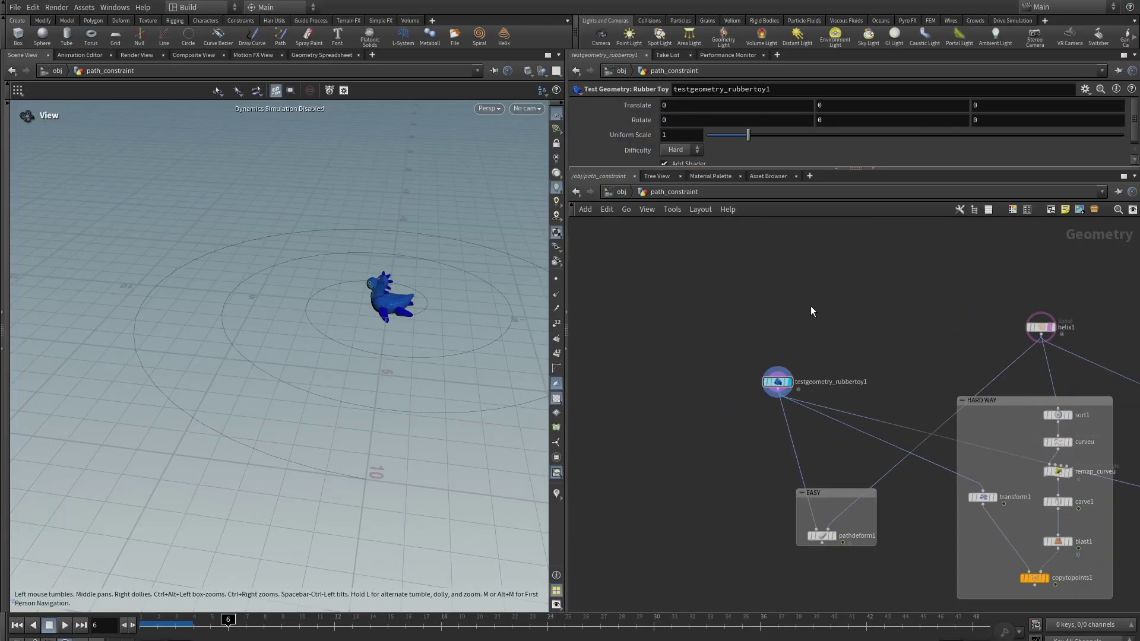
{"action": "middle_click_drag", "start_coordinate": [810, 305], "coordinate": [758, 248]}
{"action": "scroll", "coordinate": [810, 380], "scroll_direction": "up", "scroll_amount": 3}
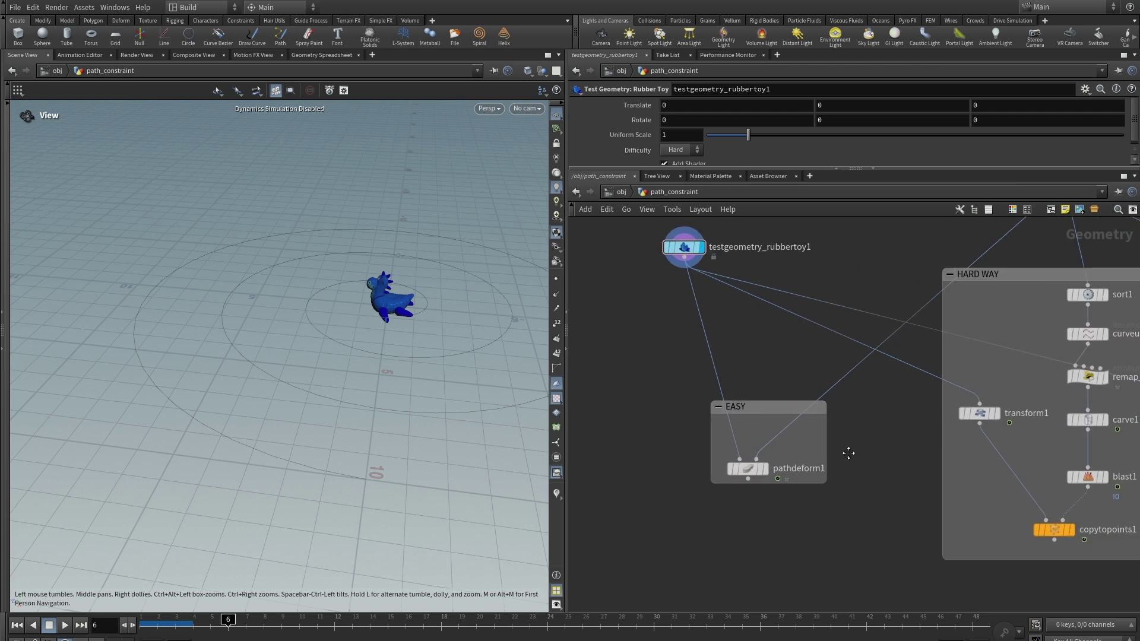
{"action": "middle_click_drag", "start_coordinate": [841, 312], "coordinate": [724, 415]}
{"action": "scroll", "coordinate": [891, 332], "scroll_direction": "up", "scroll_amount": 3}
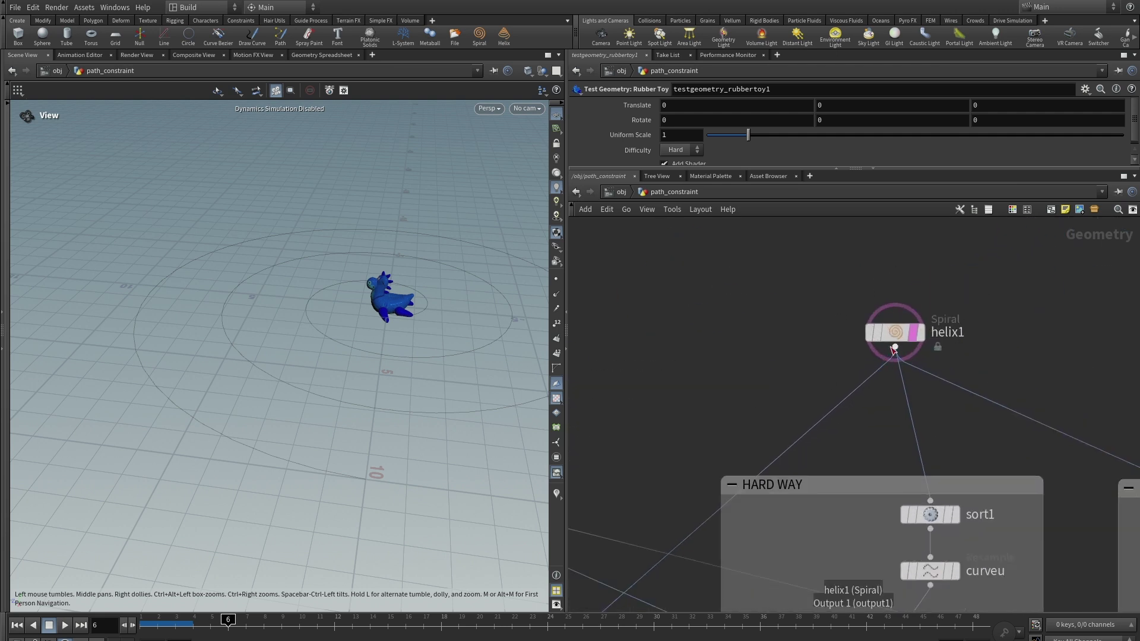
{"action": "left_click", "coordinate": [922, 335]}
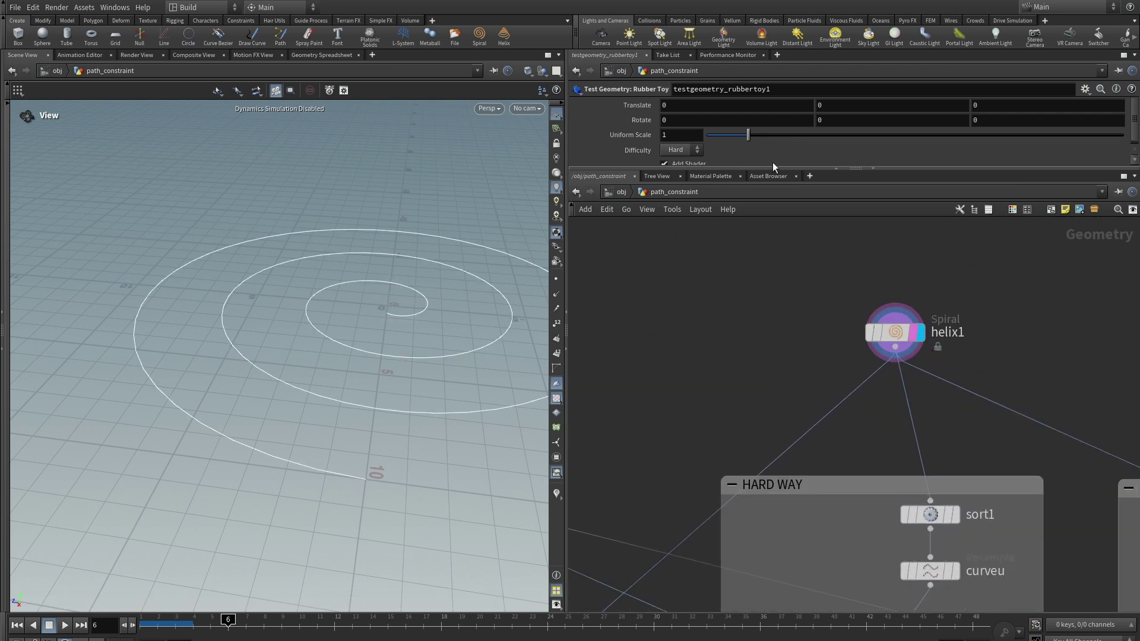
- Show the parameters of the helix1 spiral and examine its height, turns and radius settings
{"action": "left_click", "coordinate": [736, 170]}
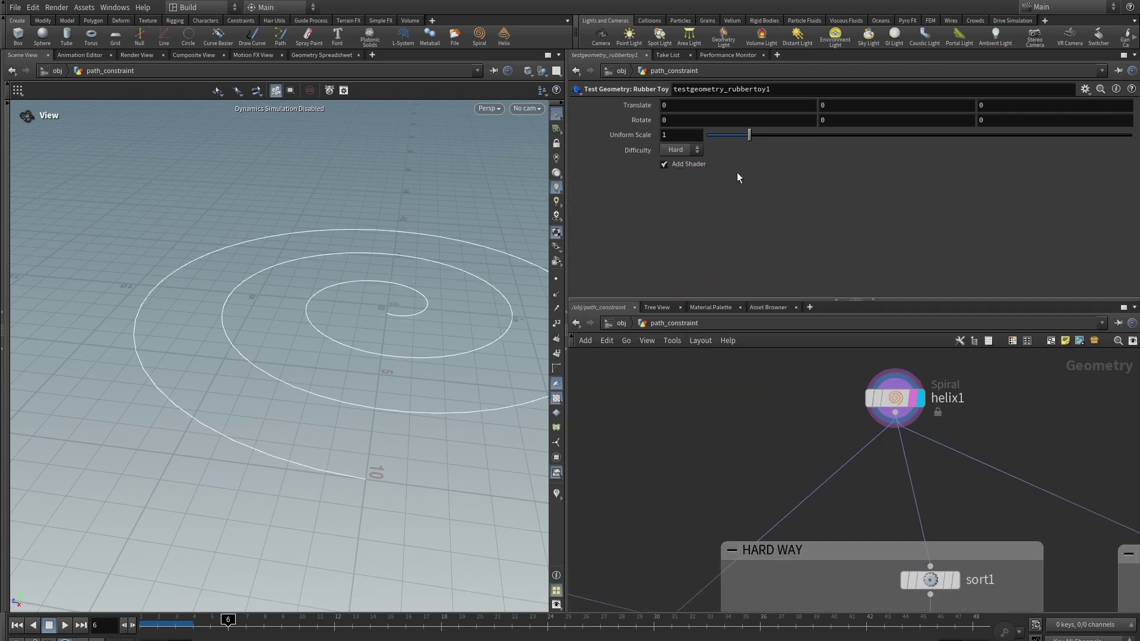
{"action": "left_click", "coordinate": [896, 398]}
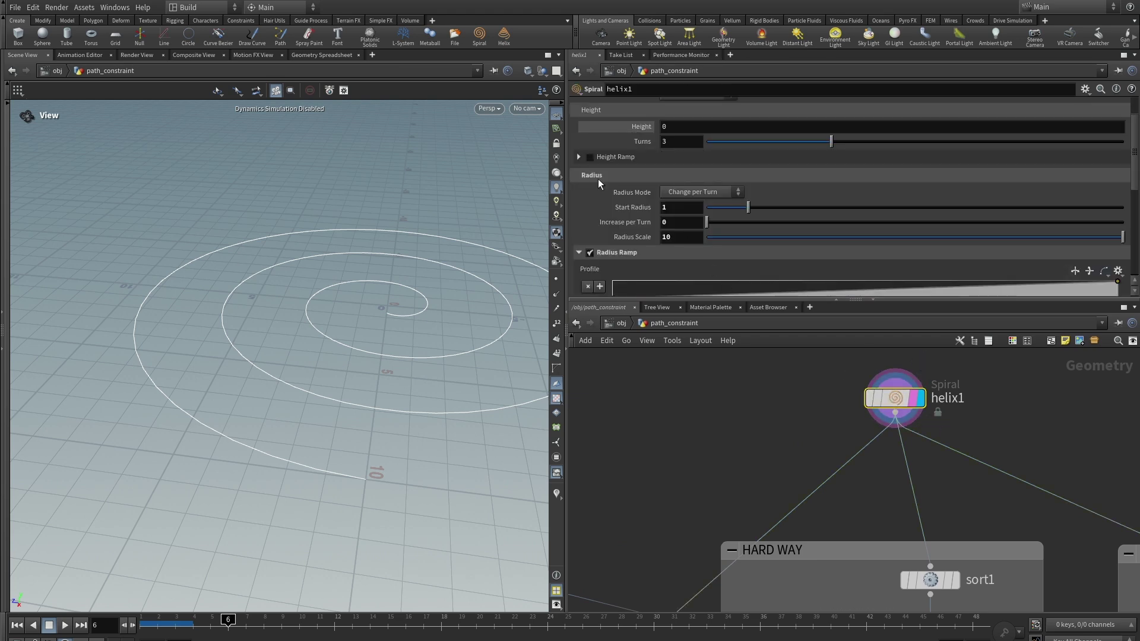
{"action": "double_click", "coordinate": [665, 142]}
{"action": "scroll", "coordinate": [776, 433], "scroll_direction": "down", "scroll_amount": 2}
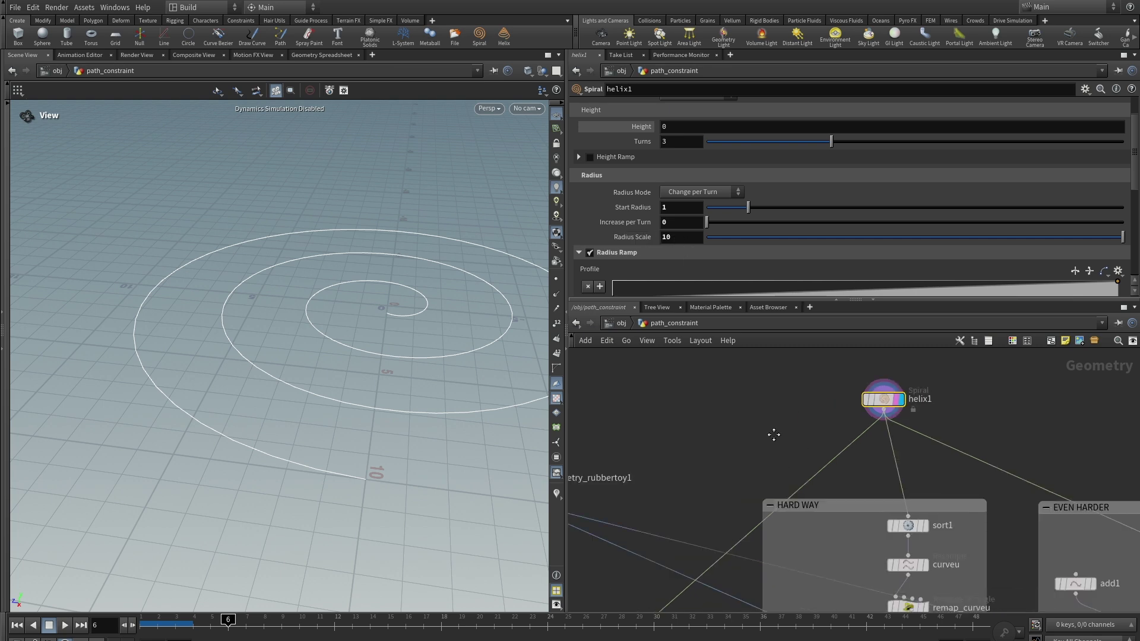
- Display the pathdeform1 node in the EASY network box and show its parameters
{"action": "middle_click_drag", "start_coordinate": [776, 433], "coordinate": [890, 399]}
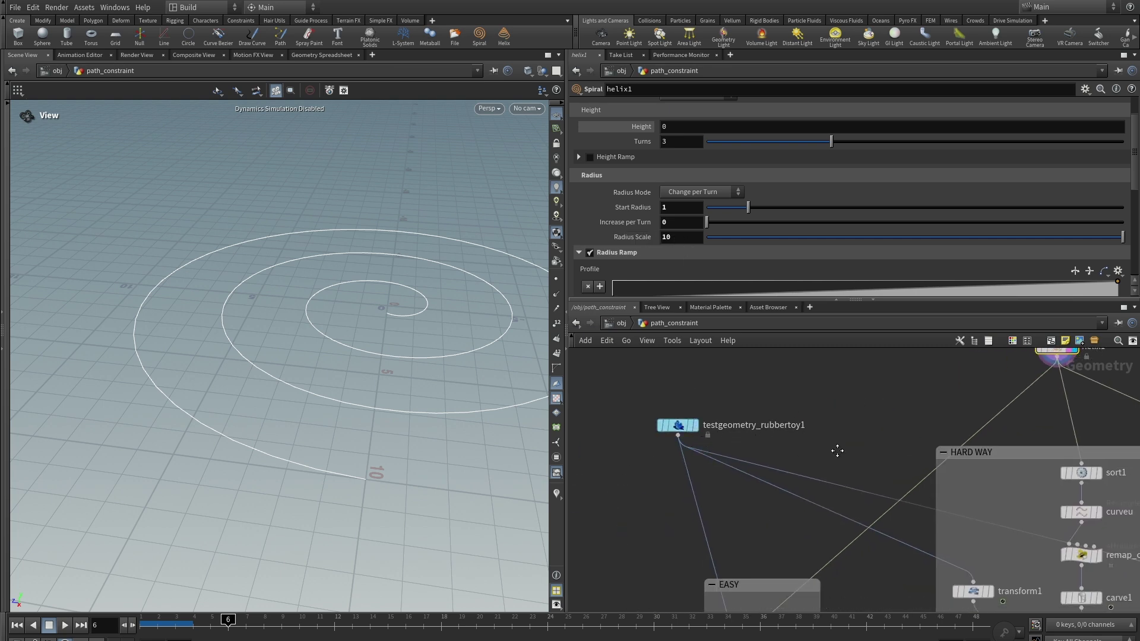
{"action": "middle_click_drag", "start_coordinate": [735, 433], "coordinate": [856, 450]}
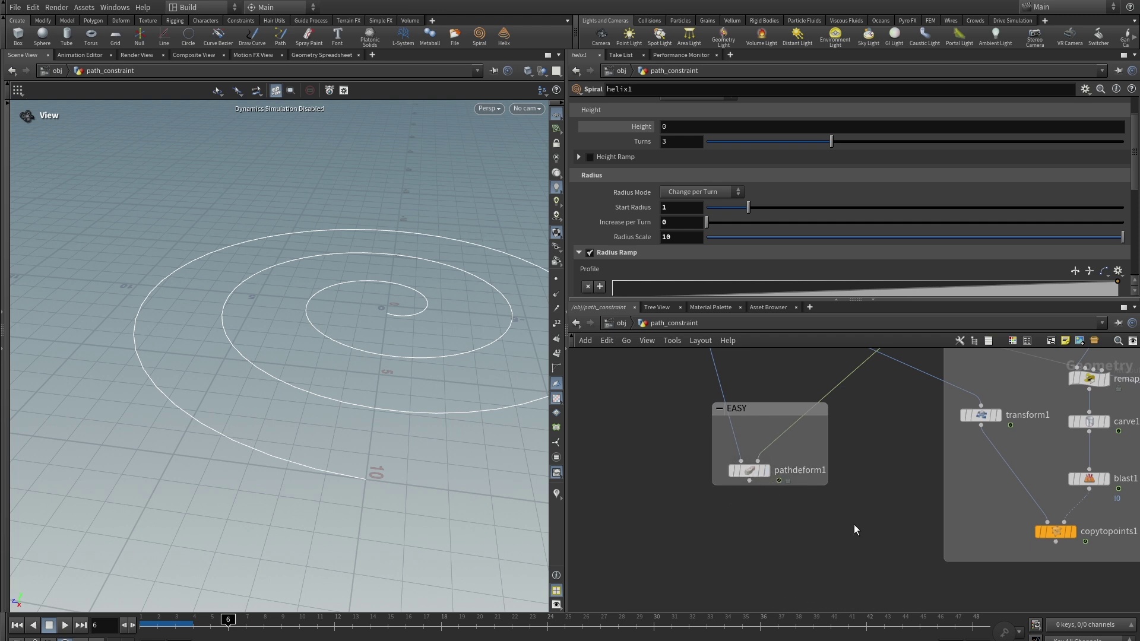
{"action": "middle_click_drag", "start_coordinate": [853, 525], "coordinate": [834, 505]}
{"action": "left_click", "coordinate": [749, 468]}
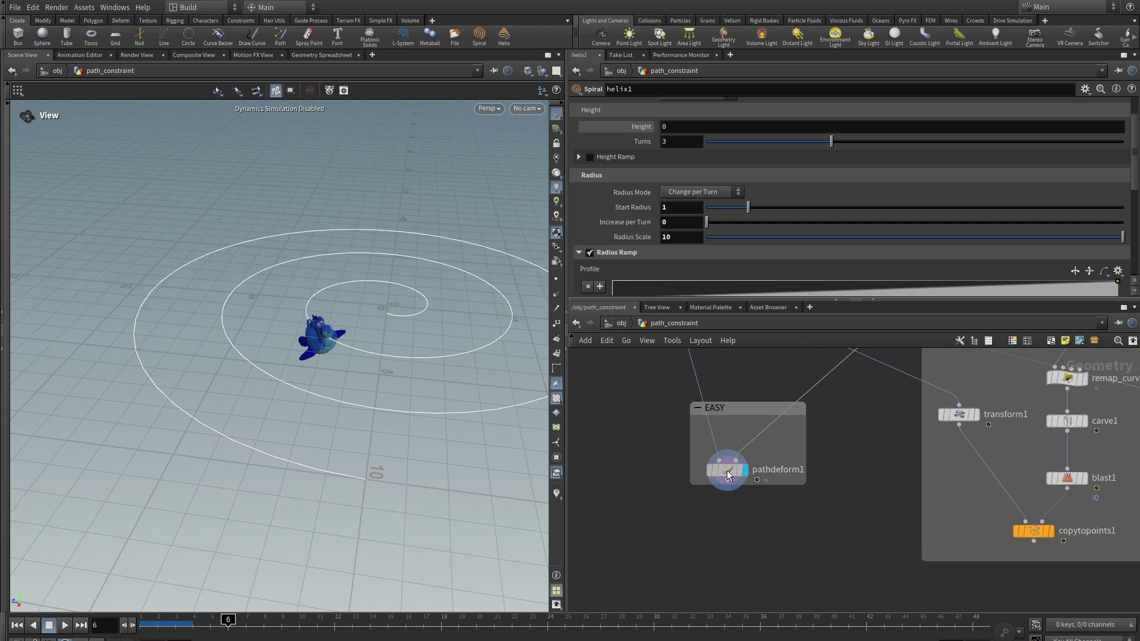
{"action": "left_click", "coordinate": [727, 470]}
- Scrub the timeline up to frame 38 to examine how the rubber toy travels along the spiral
{"action": "left_click", "coordinate": [174, 620]}
{"action": "left_click_drag", "start_coordinate": [174, 620], "coordinate": [546, 536]}
{"action": "scroll", "coordinate": [236, 262], "scroll_direction": "down", "scroll_amount": 5}
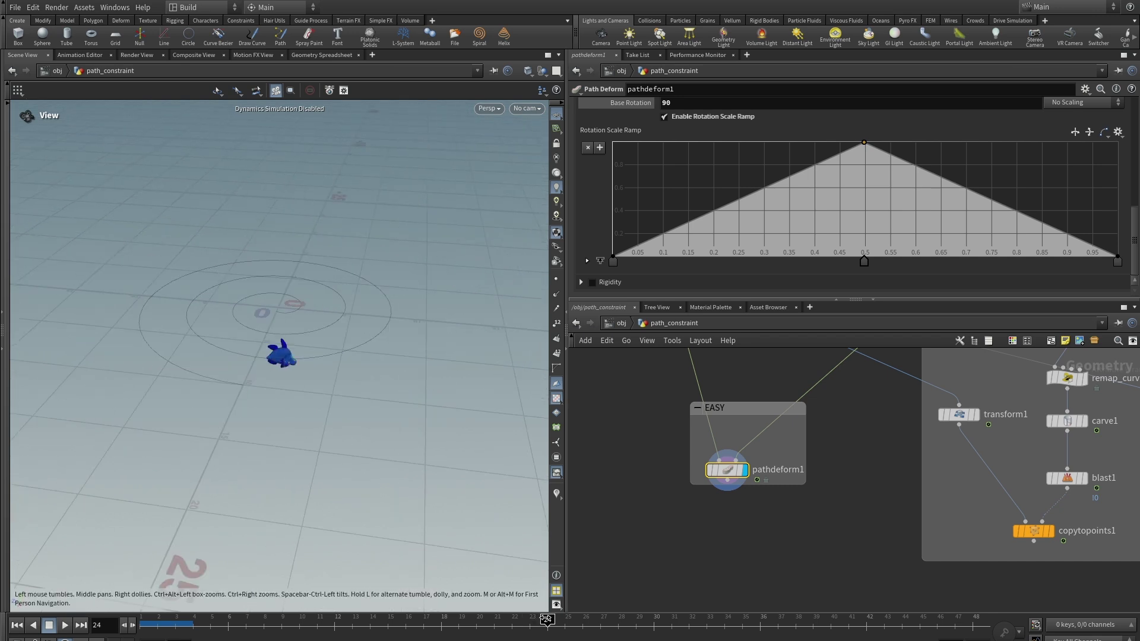
{"action": "left_click_drag", "start_coordinate": [546, 620], "coordinate": [576, 543]}
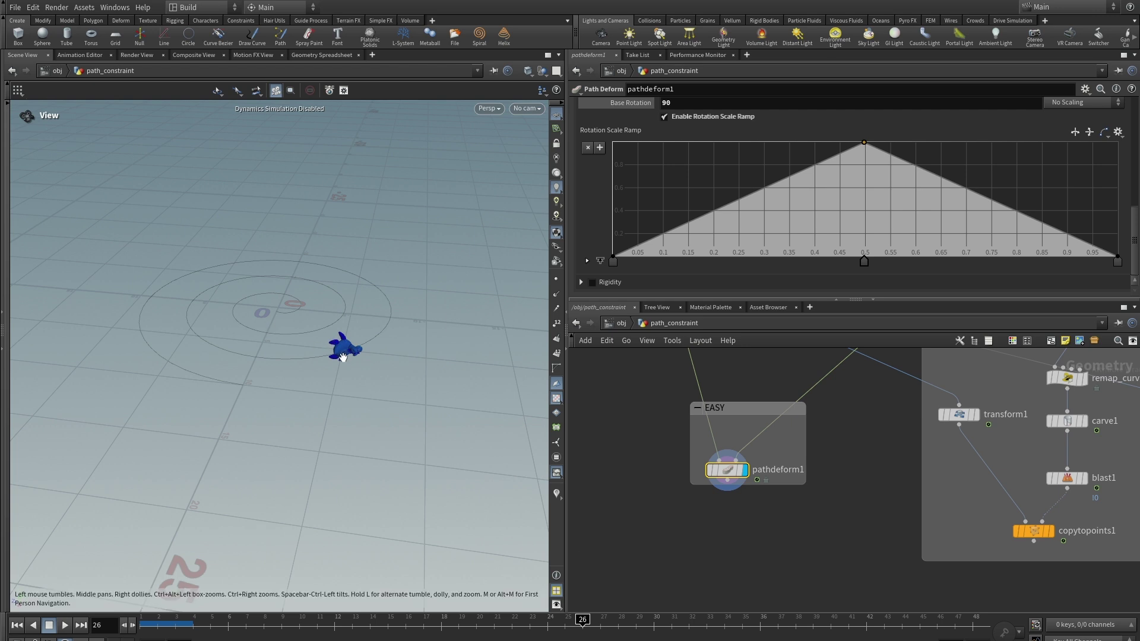
{"action": "scroll", "coordinate": [317, 336], "scroll_direction": "up", "scroll_amount": 6}
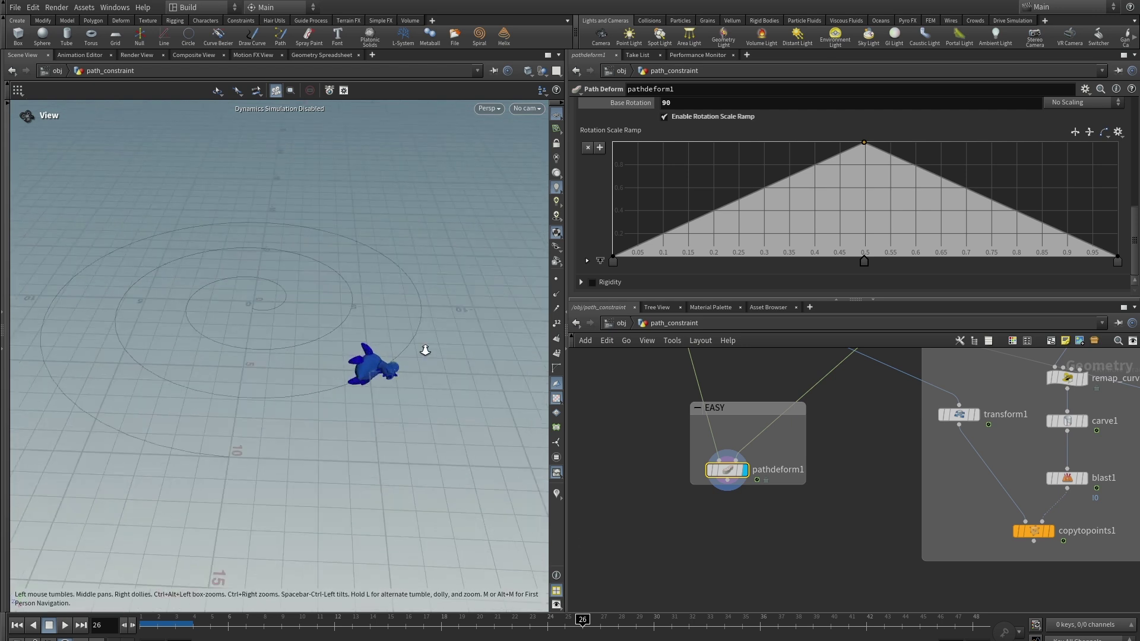
{"action": "left_click_drag", "start_coordinate": [583, 620], "coordinate": [795, 622]}
- Add a Path Deform node beside the EASY network box and wire the rubber toy and the helix1 spiral into its inputs
{"action": "scroll", "coordinate": [827, 525], "scroll_direction": "down", "scroll_amount": 4}
{"action": "middle_click_drag", "start_coordinate": [782, 560], "coordinate": [812, 499]}
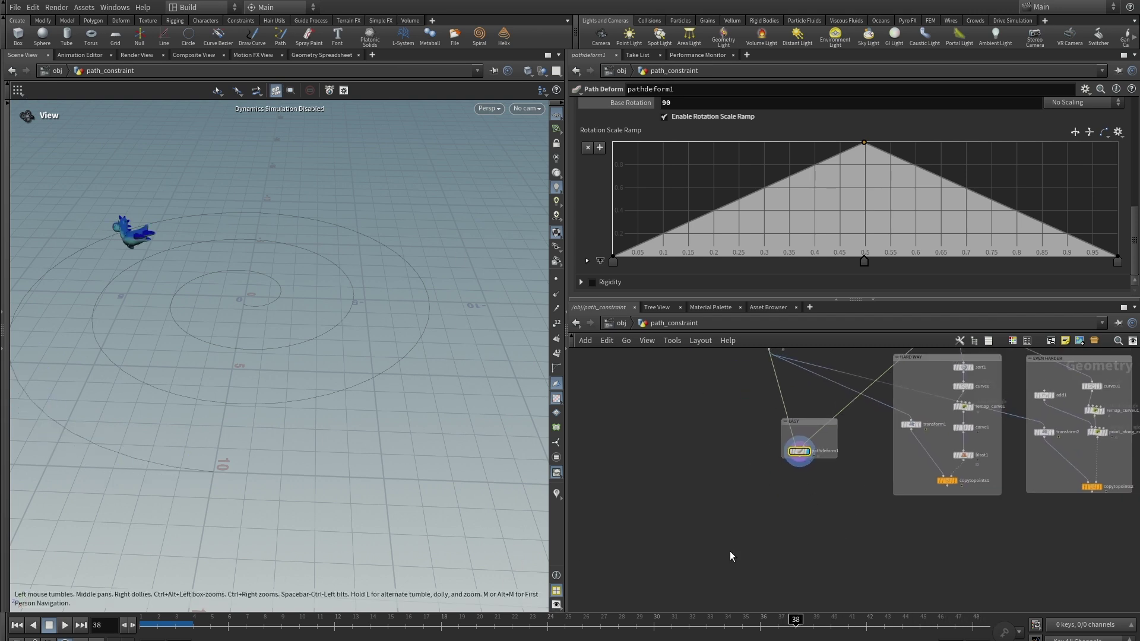
{"action": "middle_click_drag", "start_coordinate": [731, 555], "coordinate": [852, 535]}
{"action": "scroll", "coordinate": [834, 512], "scroll_direction": "up", "scroll_amount": 2}
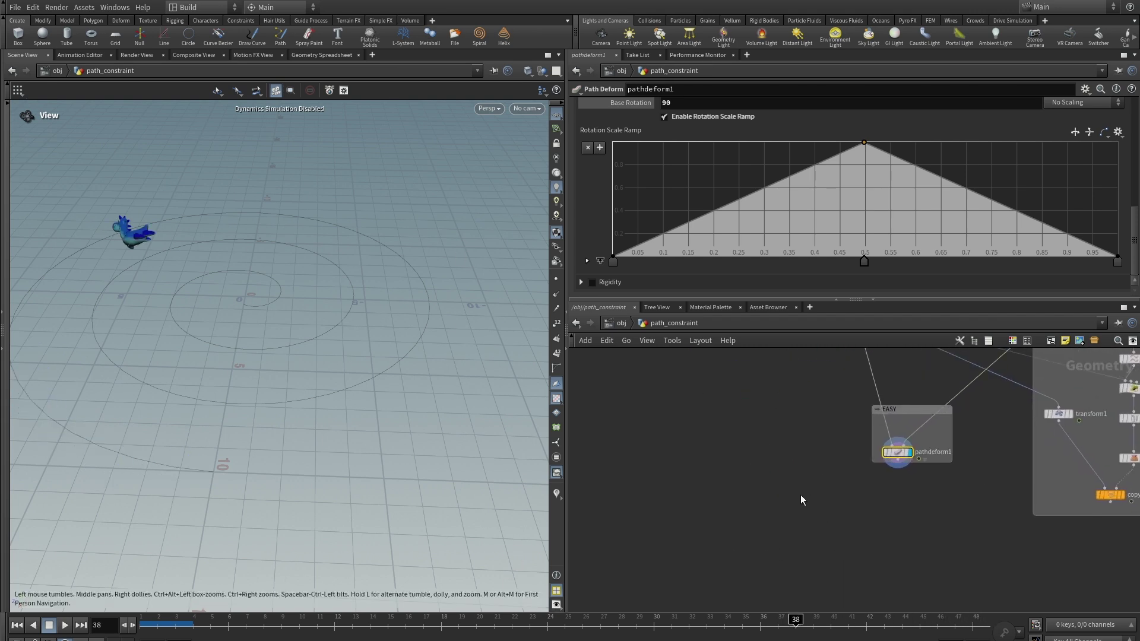
{"action": "key", "text": "Tab"}
{"action": "type", "text": "path"}
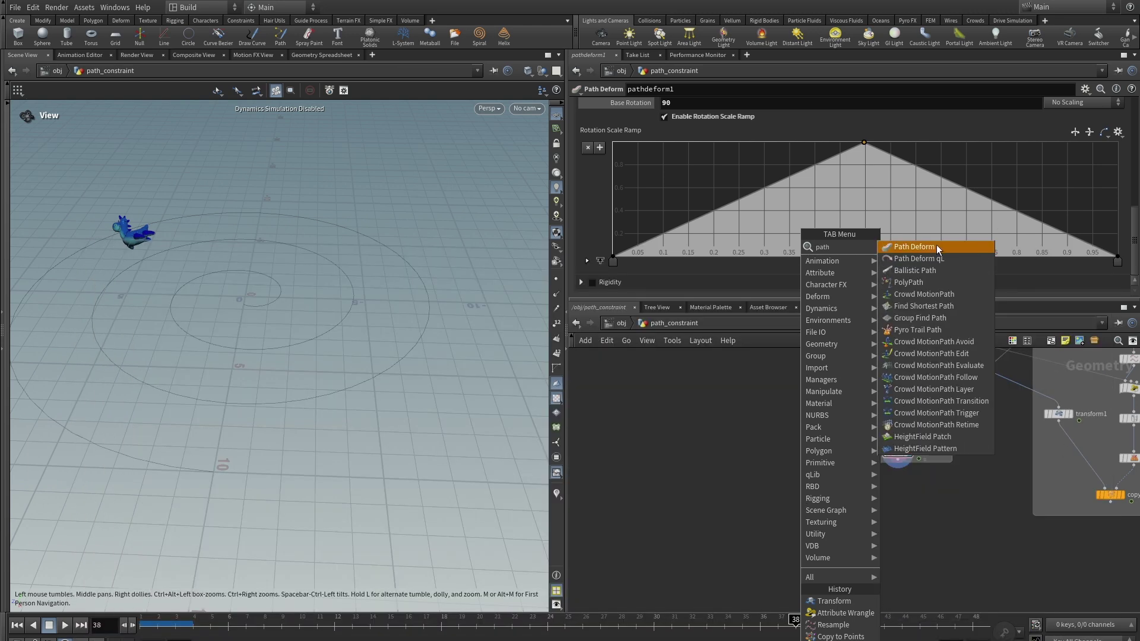
{"action": "left_click", "coordinate": [935, 244]}
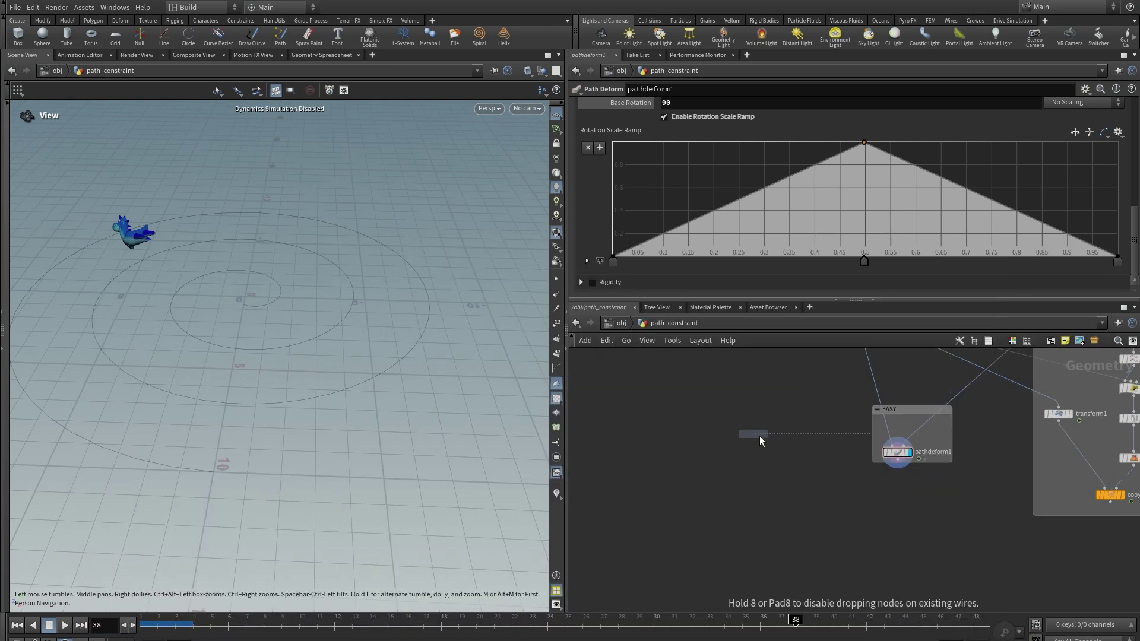
{"action": "left_click", "coordinate": [762, 435]}
{"action": "left_click_drag", "start_coordinate": [857, 419], "coordinate": [774, 521]}
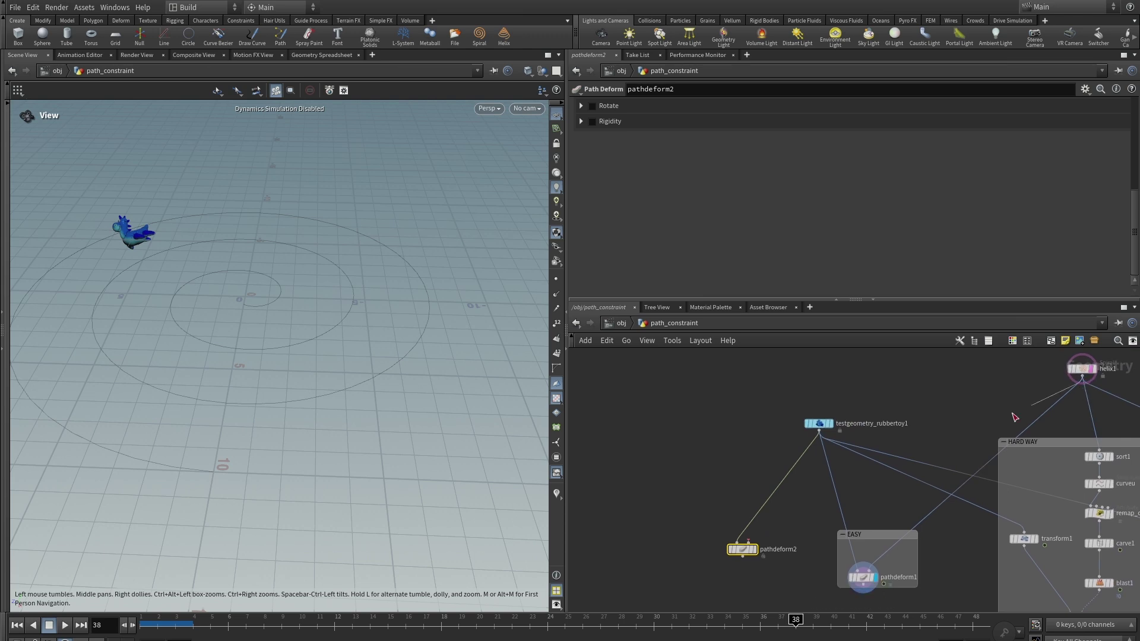
{"action": "left_click_drag", "start_coordinate": [1081, 380], "coordinate": [757, 552]}
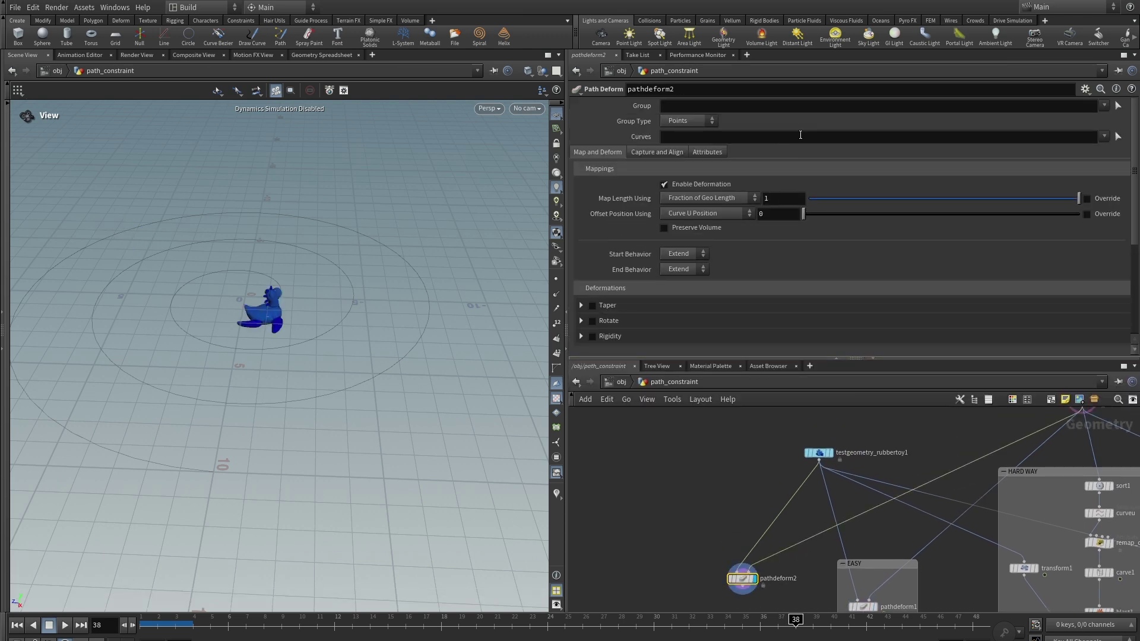
- Set the new Path Deform node's Curve U offset position to 0.244 and enable its Rotate deformation
{"action": "left_click_drag", "start_coordinate": [805, 214], "coordinate": [870, 217]}
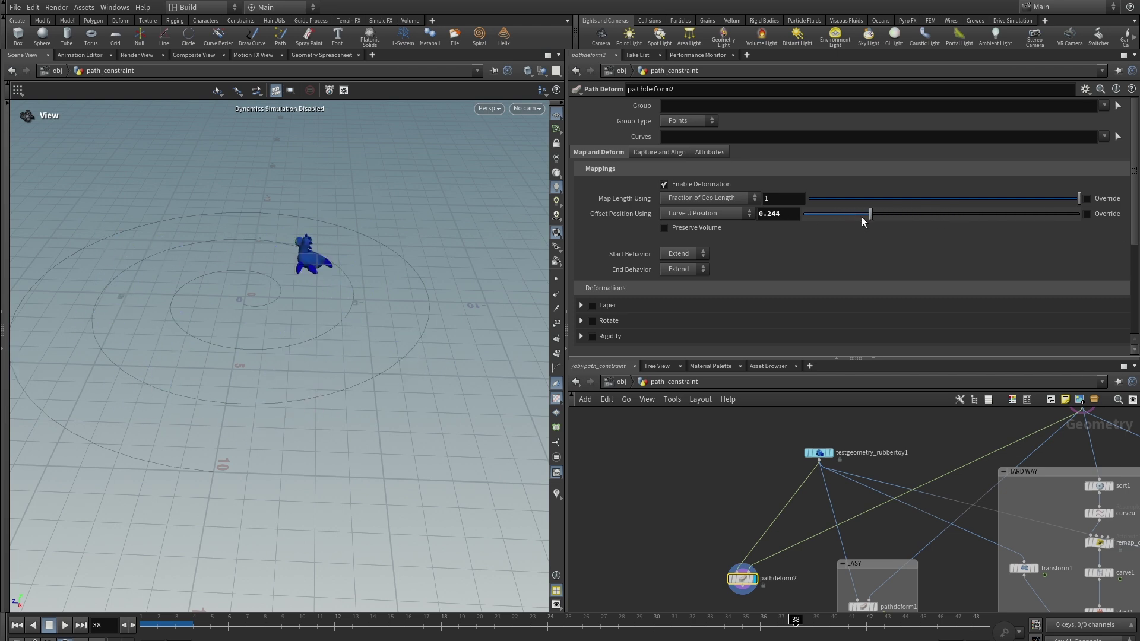
{"action": "left_click", "coordinate": [581, 322]}
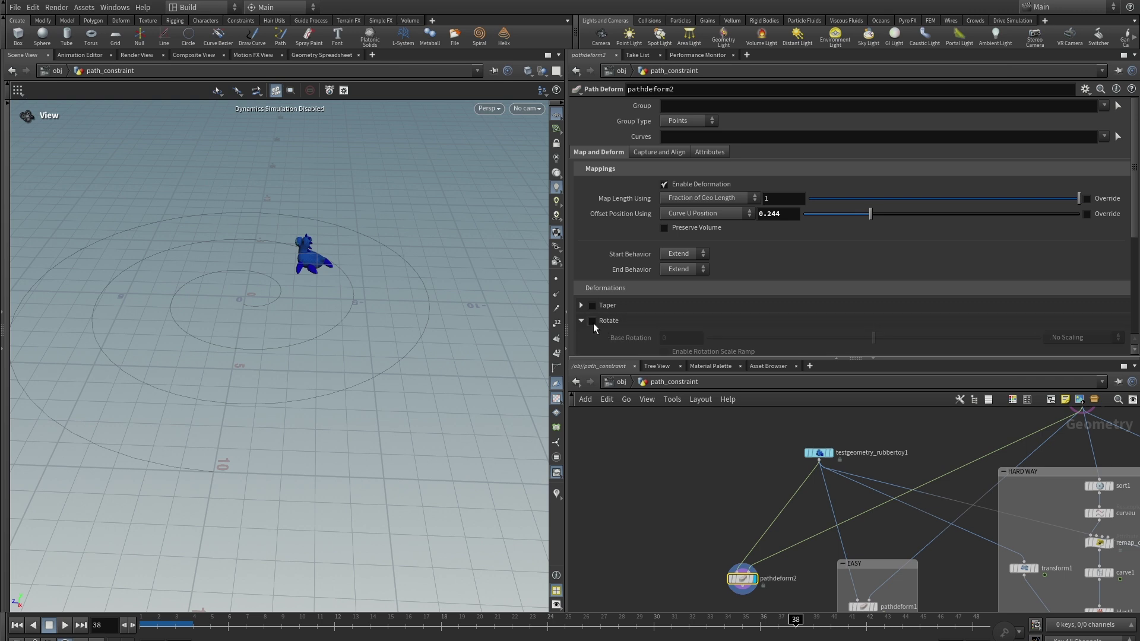
{"action": "left_click", "coordinate": [592, 320]}
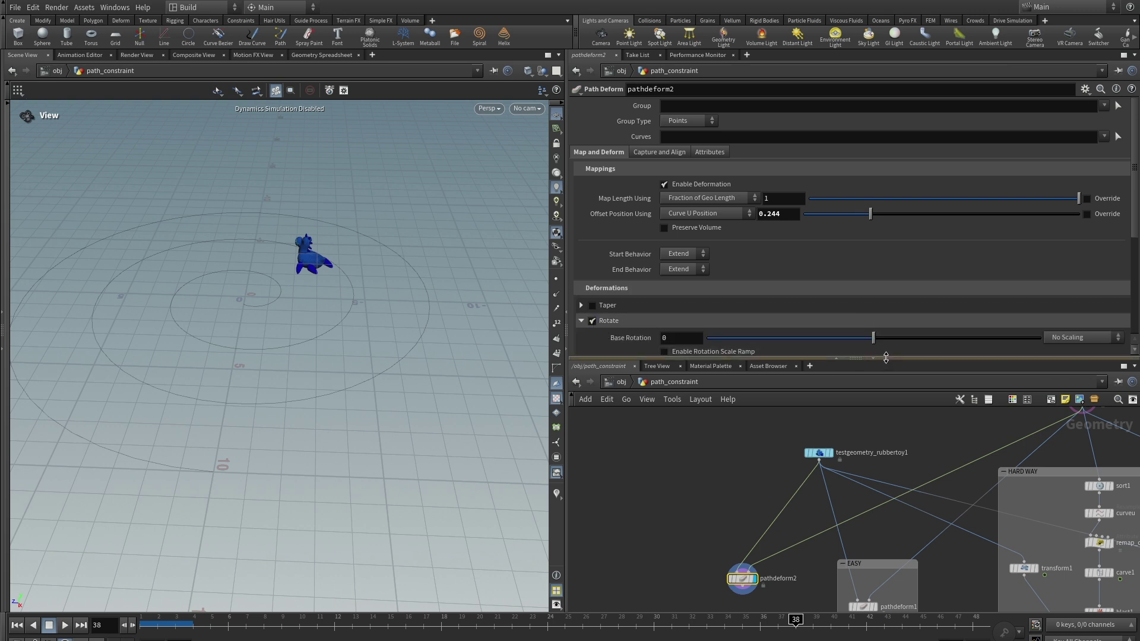
- Enable the rotation scale ramp on pathdeform2 and set the base rotation to 90
{"action": "left_click_drag", "start_coordinate": [878, 360], "coordinate": [887, 415]}
{"action": "left_click_drag", "start_coordinate": [872, 338], "coordinate": [872, 340]}
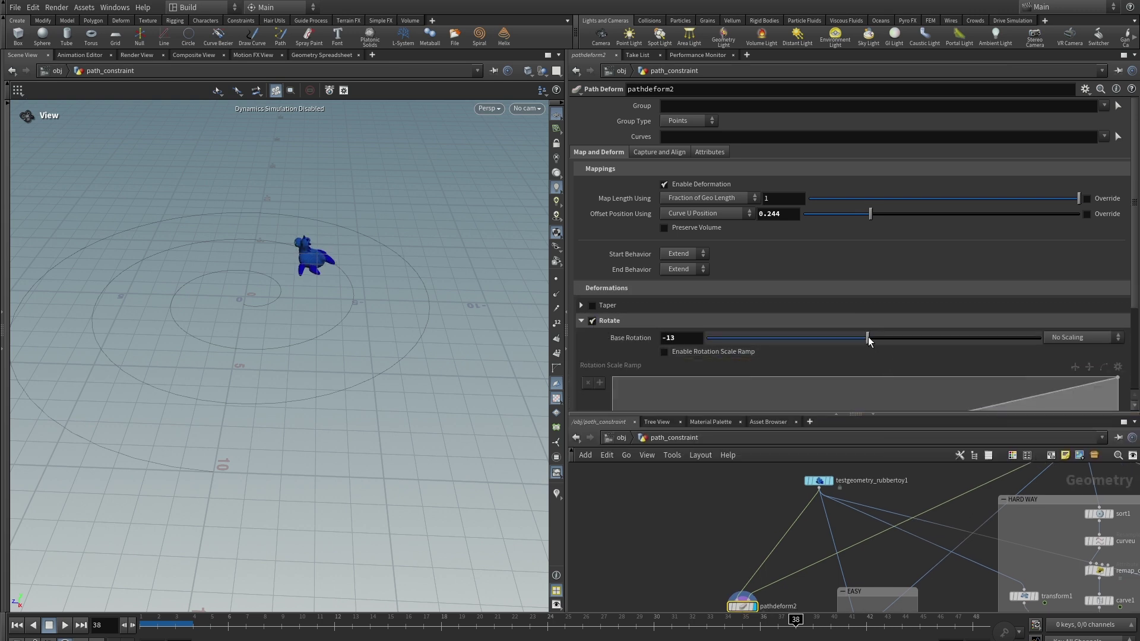
{"action": "left_click", "coordinate": [664, 352]}
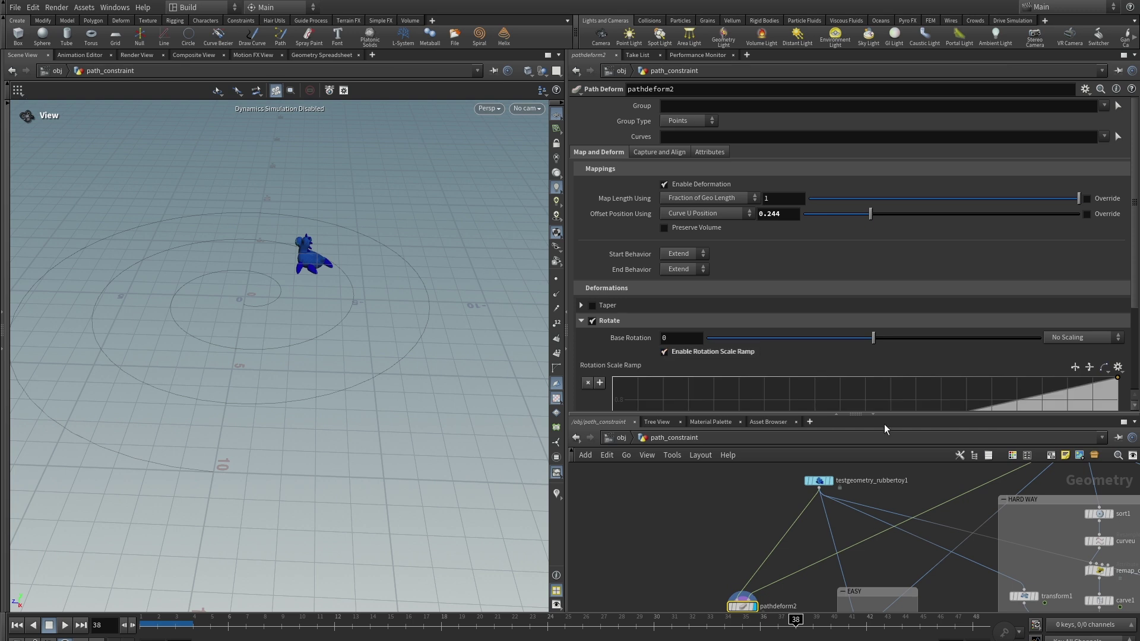
{"action": "left_click_drag", "start_coordinate": [876, 414], "coordinate": [749, 494]}
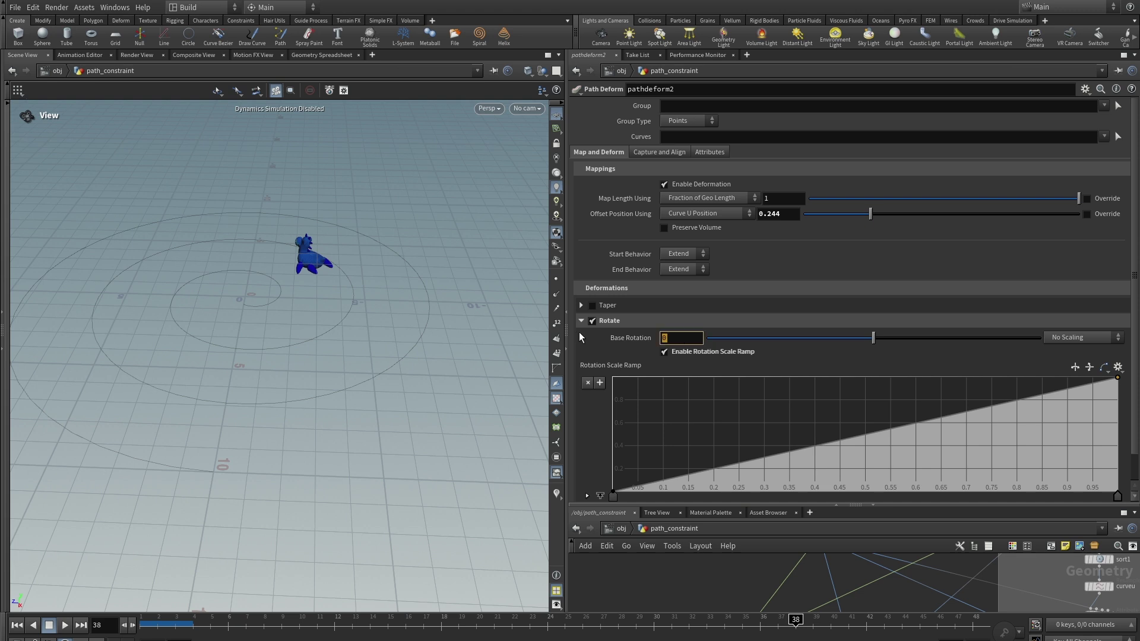
{"action": "type", "text": "90"}
{"action": "key", "text": "Return"}
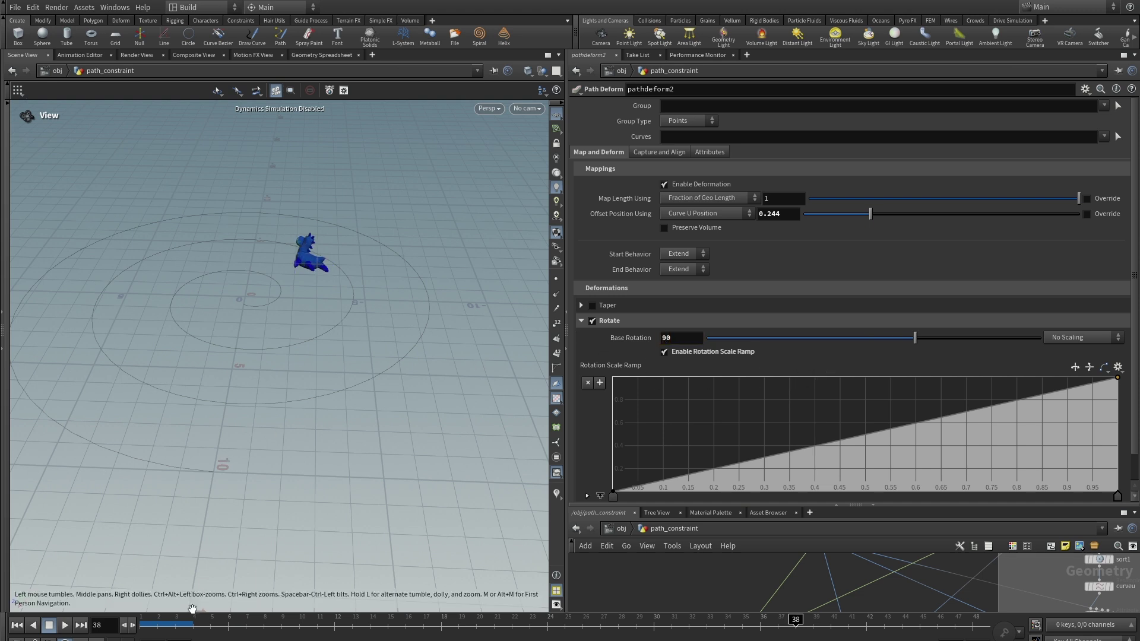
- Go to frame 1 and move the toy along the path to a Curve U offset position of 0.435
{"action": "left_click", "coordinate": [147, 628]}
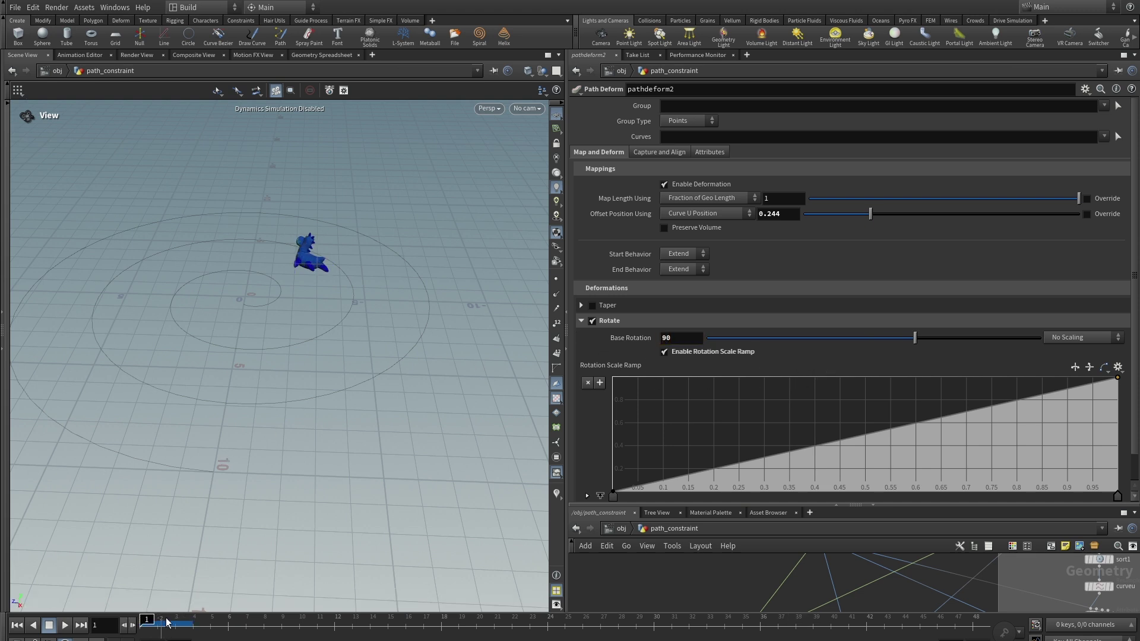
{"action": "scroll", "coordinate": [849, 362], "scroll_direction": "down", "scroll_amount": 1}
{"action": "left_click_drag", "start_coordinate": [873, 207], "coordinate": [923, 237]}
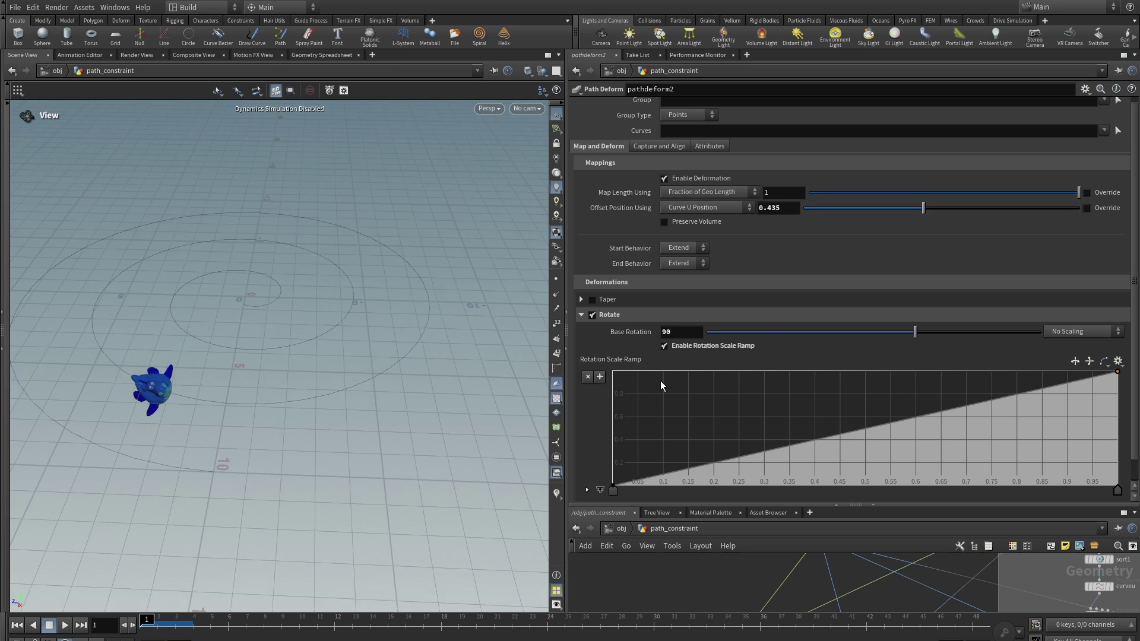
- Shape the rotation scale ramp as a triangle peaking at 0.5, then set the Curve U offset position to 1
{"action": "left_click_drag", "start_coordinate": [864, 426], "coordinate": [865, 372]}
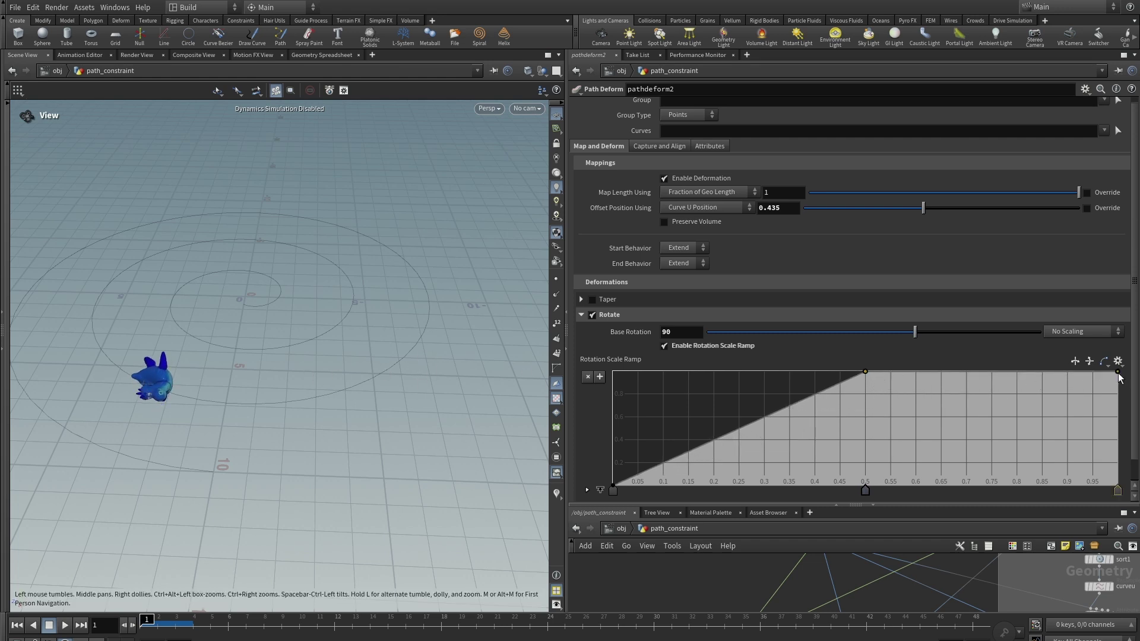
{"action": "left_click_drag", "start_coordinate": [1119, 374], "coordinate": [1131, 496]}
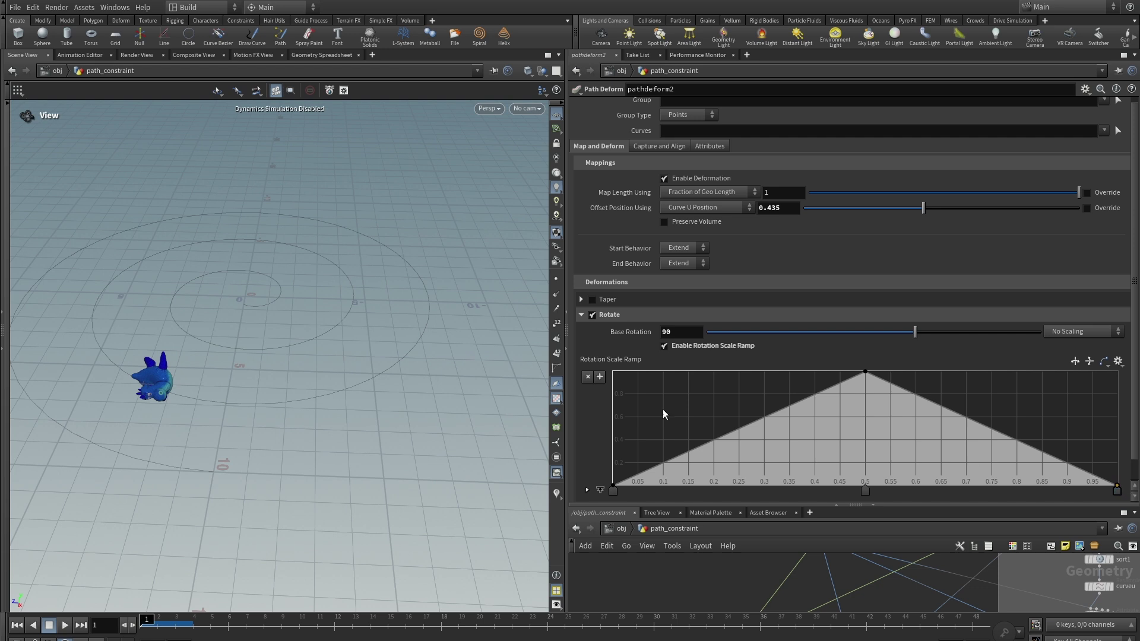
{"action": "left_click_drag", "start_coordinate": [149, 624], "coordinate": [193, 623]}
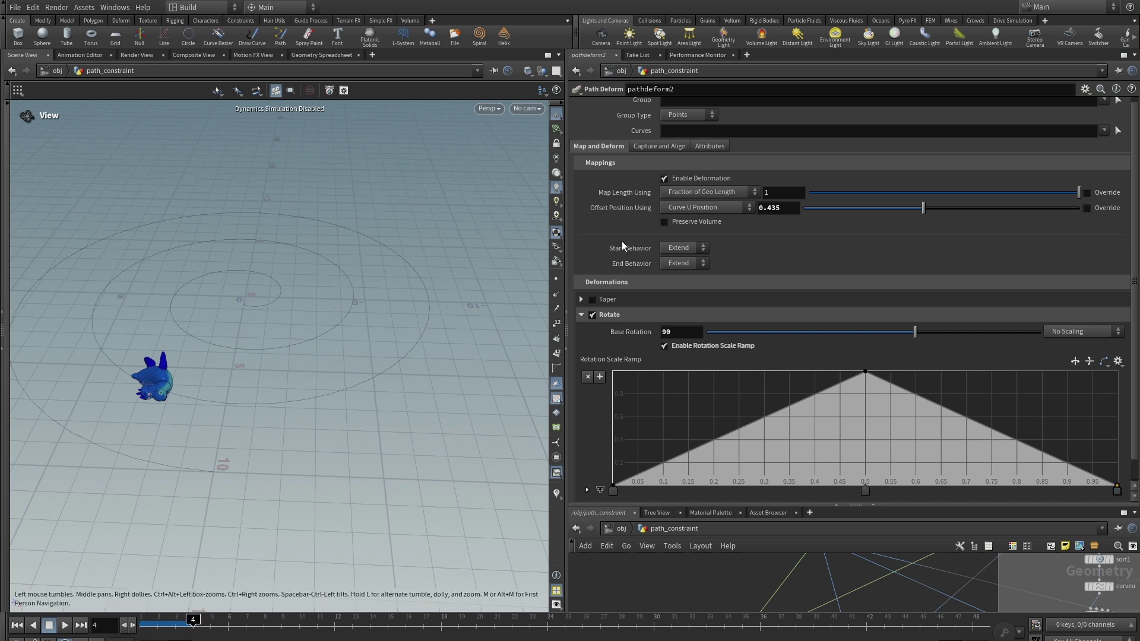
{"action": "left_click_drag", "start_coordinate": [918, 207], "coordinate": [1084, 247]}
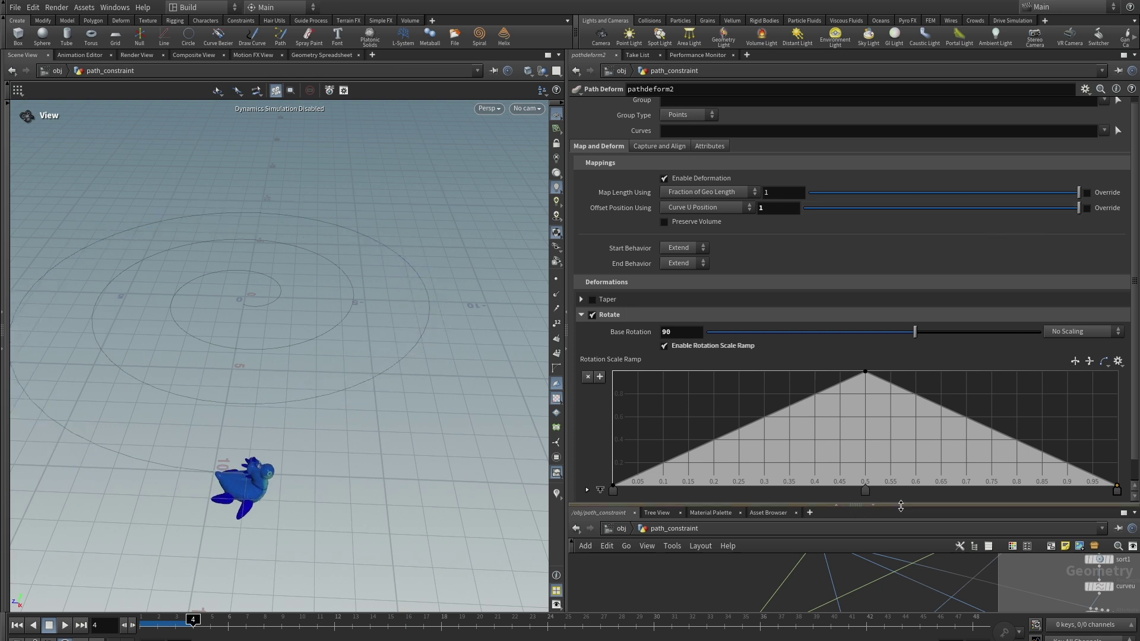
- Delete the pathdeform2 node from the network
{"action": "left_click_drag", "start_coordinate": [850, 507], "coordinate": [855, 249]}
{"action": "middle_click_drag", "start_coordinate": [907, 362], "coordinate": [877, 324]}
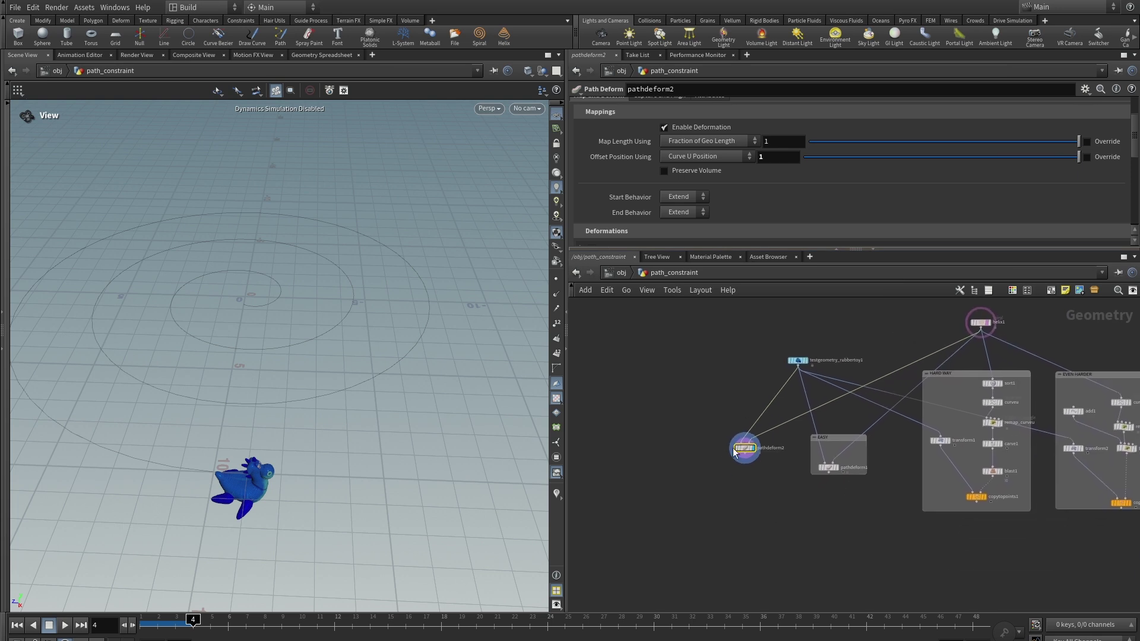
{"action": "left_click_drag", "start_coordinate": [690, 406], "coordinate": [775, 482]}
{"action": "key", "text": "Delete"}
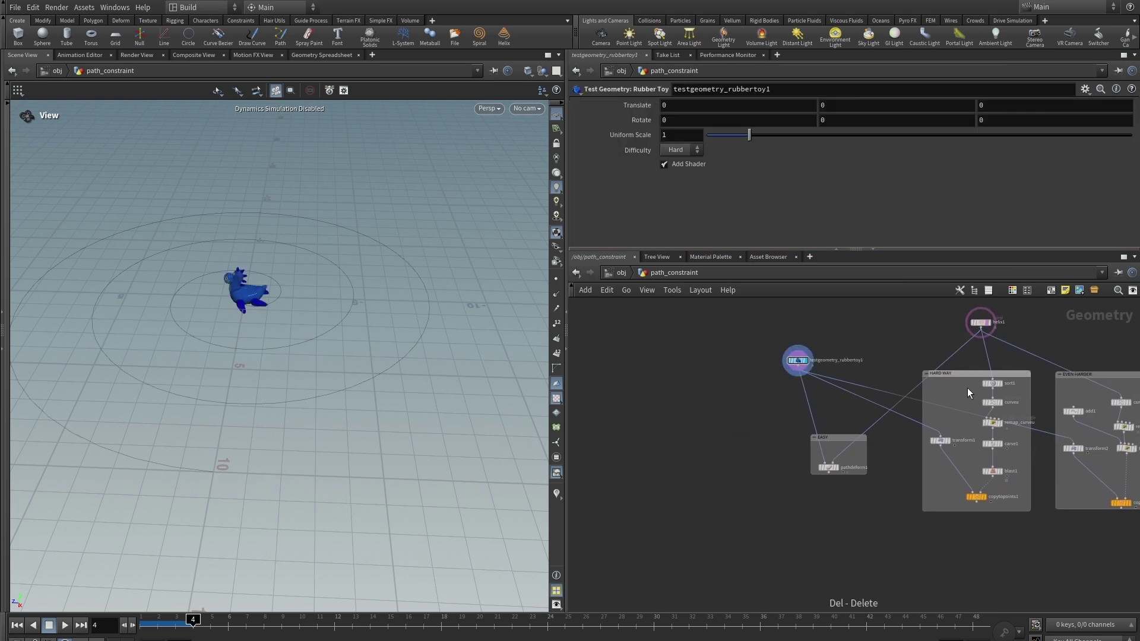
- Add a Carve node, wire the helix1 spiral into its input, and display its result
{"action": "middle_click_drag", "start_coordinate": [1026, 337], "coordinate": [885, 363]}
{"action": "scroll", "coordinate": [885, 363], "scroll_direction": "up", "scroll_amount": 2}
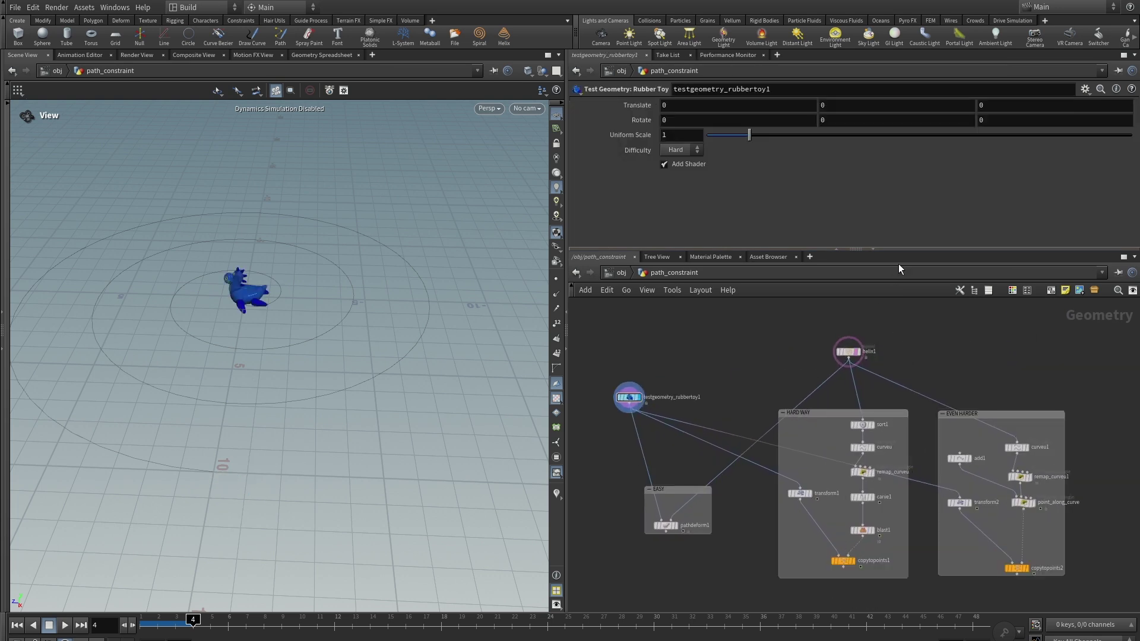
{"action": "left_click_drag", "start_coordinate": [906, 250], "coordinate": [907, 181]}
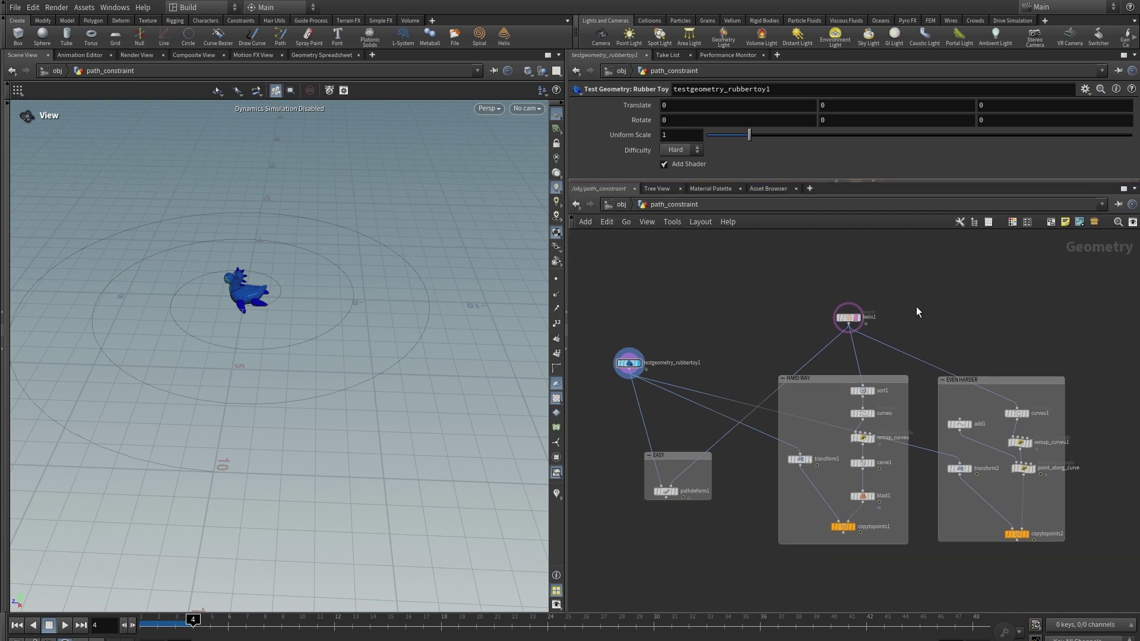
{"action": "scroll", "coordinate": [903, 286], "scroll_direction": "up", "scroll_amount": 3}
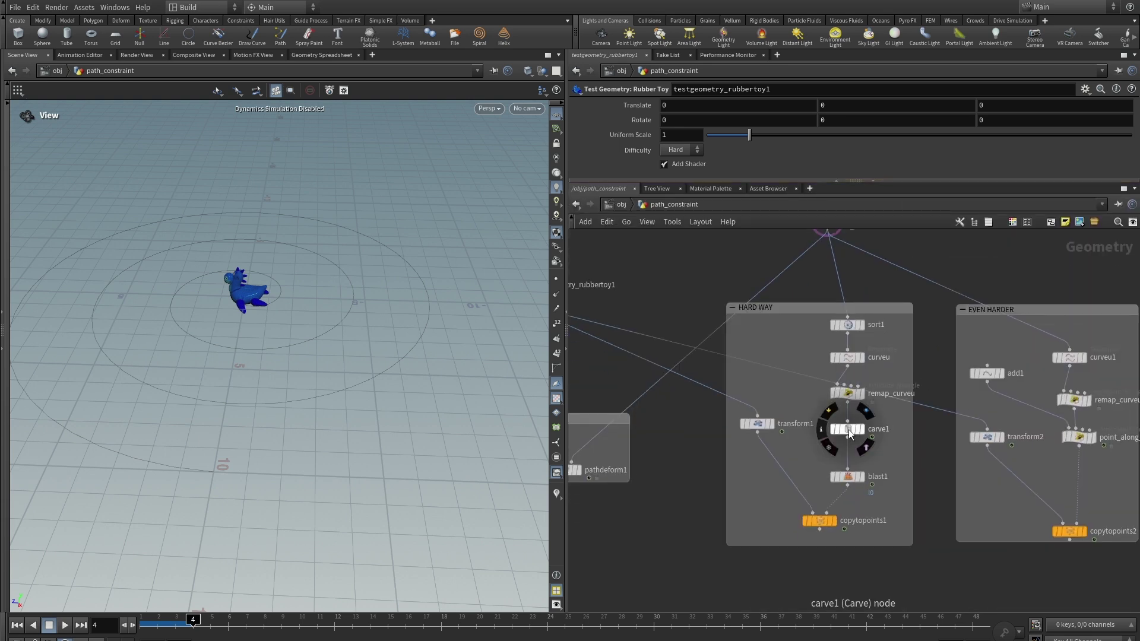
{"action": "key", "text": "h"}
{"action": "key", "text": "Tab"}
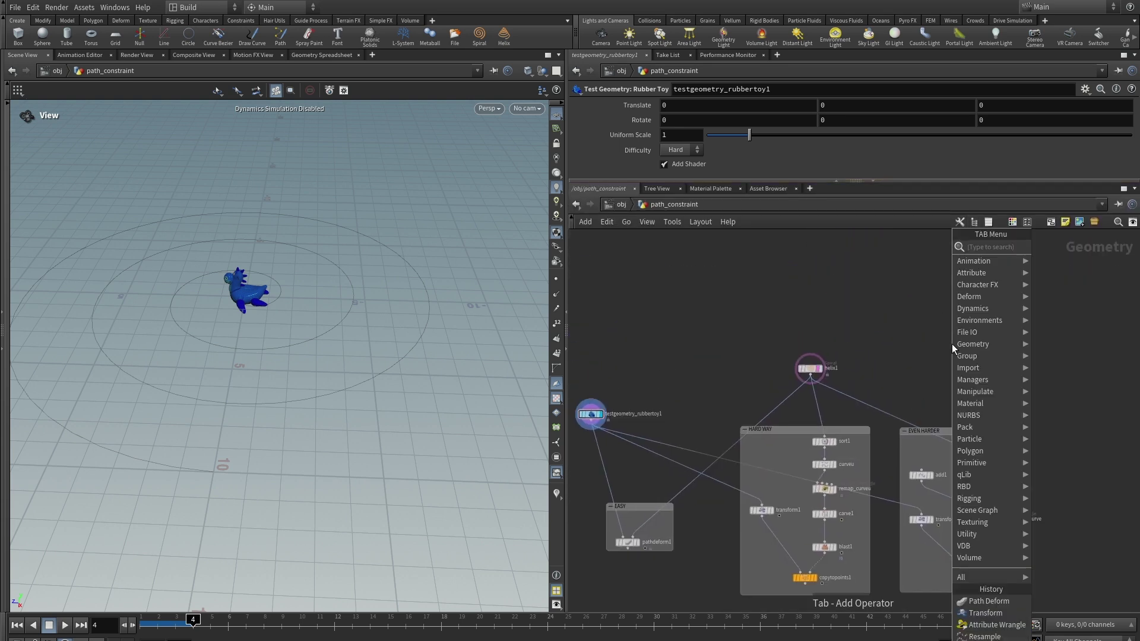
{"action": "type", "text": "carve"}
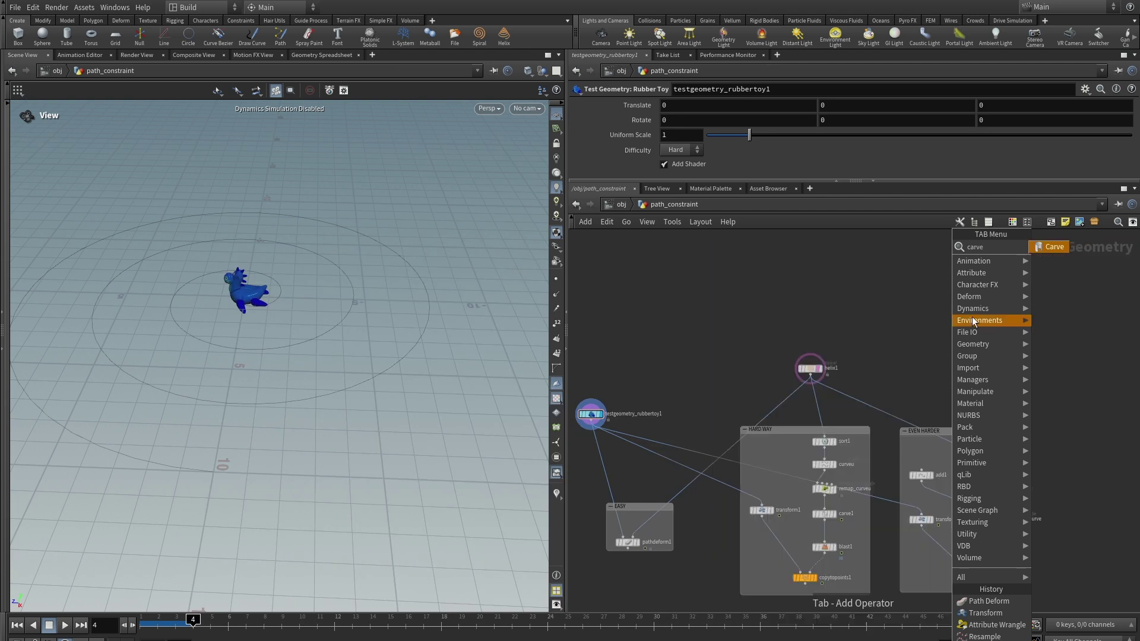
{"action": "key", "text": "Return"}
{"action": "left_click", "coordinate": [948, 373]}
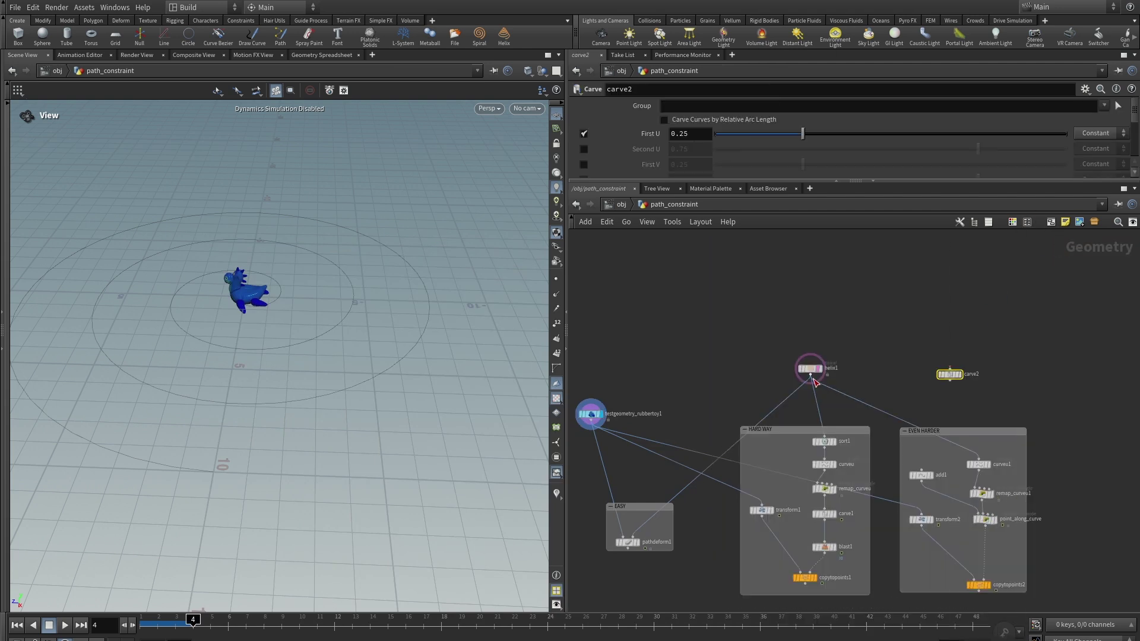
{"action": "left_click_drag", "start_coordinate": [814, 380], "coordinate": [948, 369]}
{"action": "left_click", "coordinate": [960, 375]}
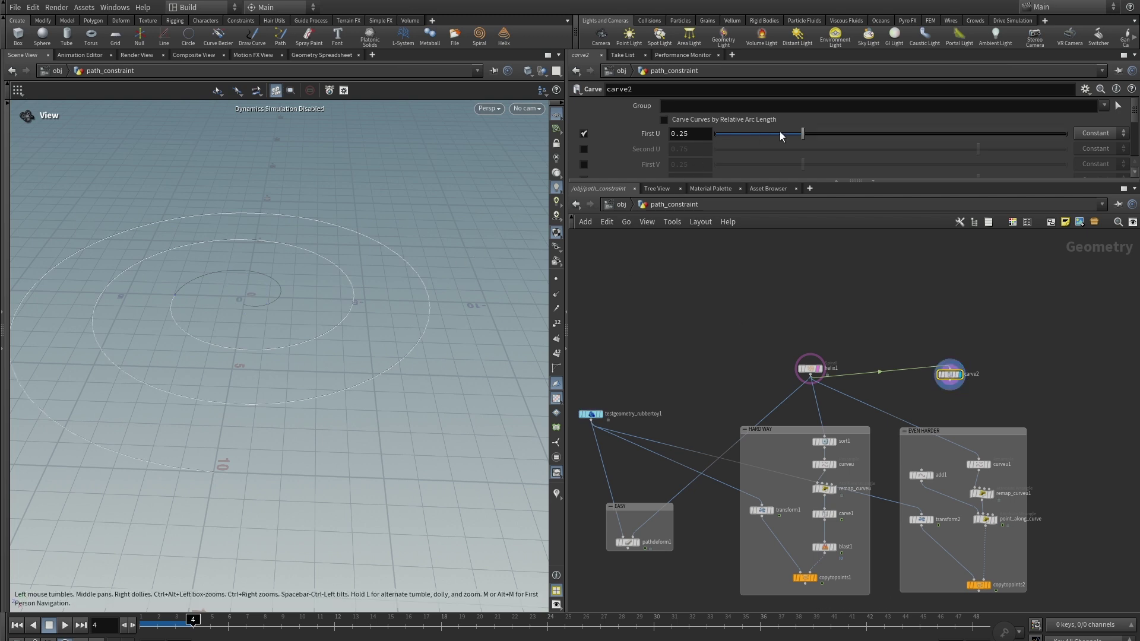
- Enable Second U on carve2, with First U set to 0 and Second U set to 1
{"action": "left_click_drag", "start_coordinate": [801, 133], "coordinate": [756, 133]}
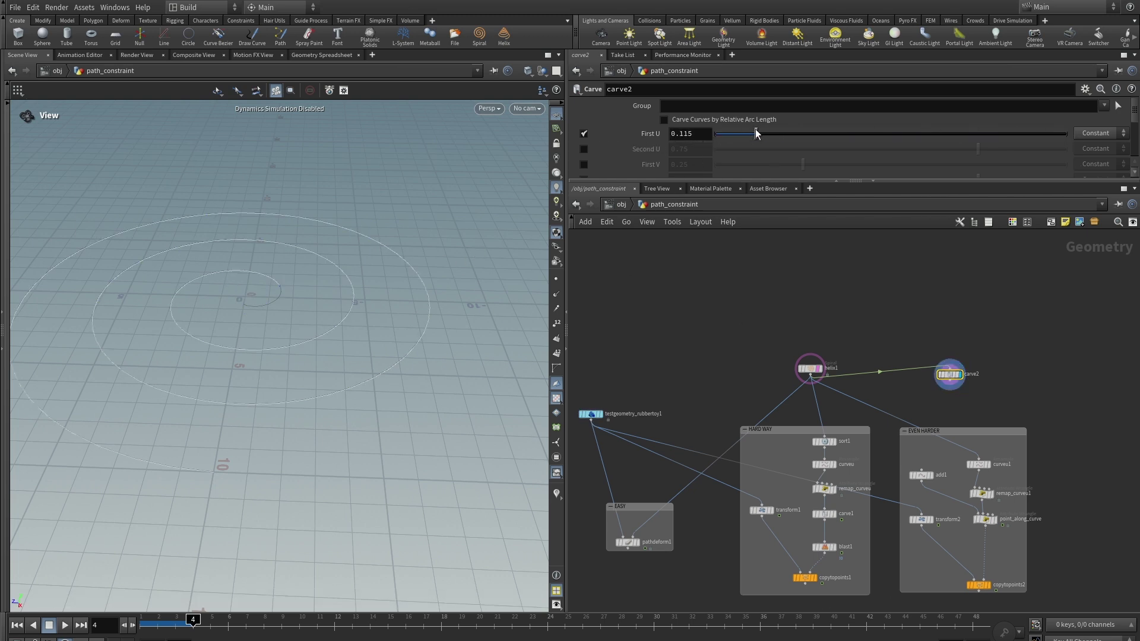
{"action": "left_click", "coordinate": [583, 149]}
{"action": "scroll", "coordinate": [973, 552], "scroll_direction": "up", "scroll_amount": 3}
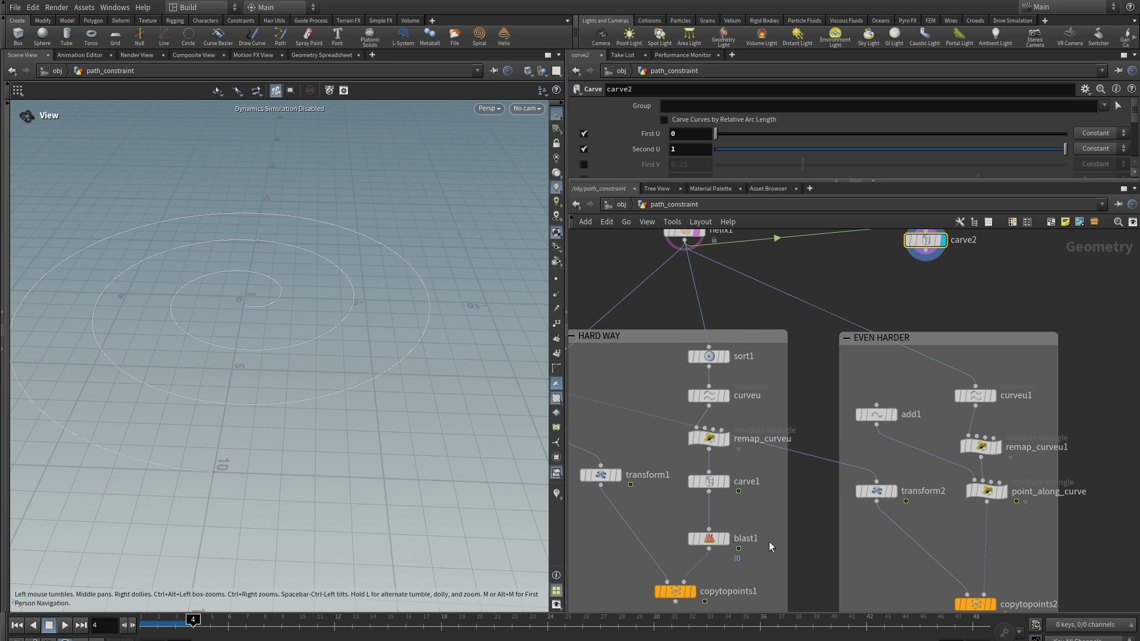
- Move the carve2 node to the empty network area below the EASY and HARD WAY boxes
{"action": "scroll", "coordinate": [802, 561], "scroll_direction": "down", "scroll_amount": 5}
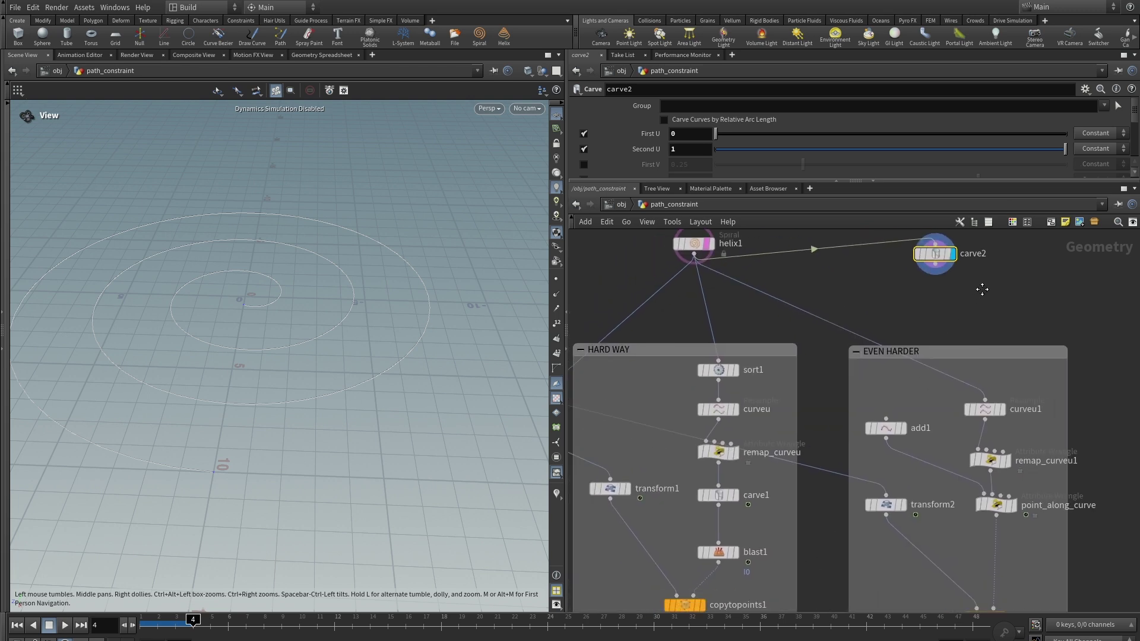
{"action": "left_click_drag", "start_coordinate": [955, 276], "coordinate": [686, 505]}
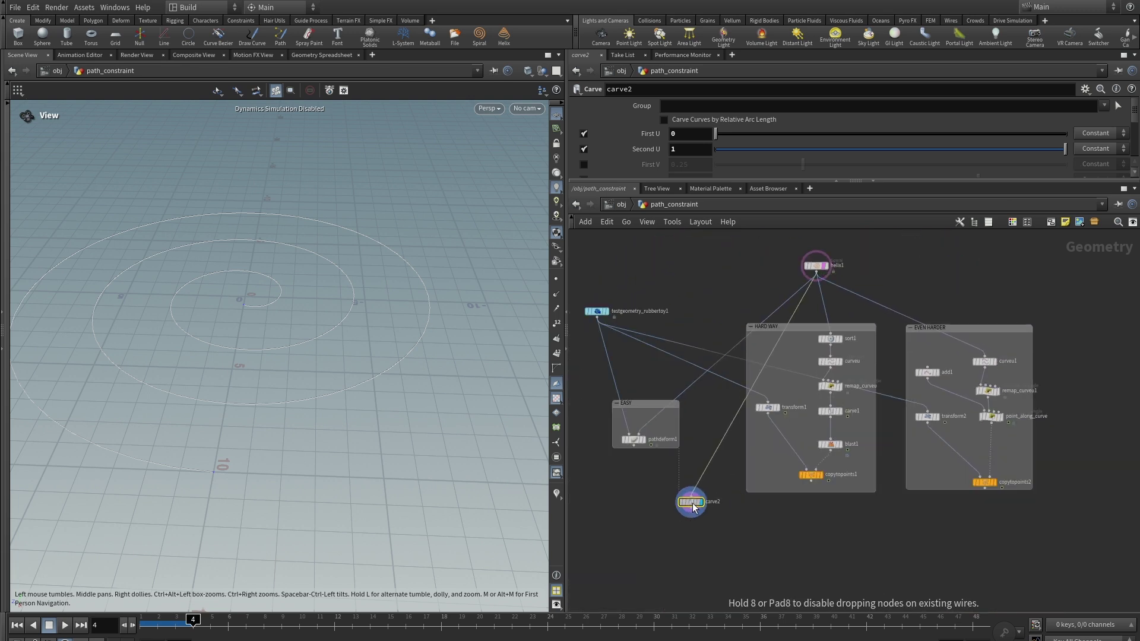
{"action": "scroll", "coordinate": [728, 522], "scroll_direction": "up", "scroll_amount": 2}
{"action": "middle_click_drag", "start_coordinate": [729, 522], "coordinate": [751, 537]}
{"action": "middle_click_drag", "start_coordinate": [759, 488], "coordinate": [775, 463]}
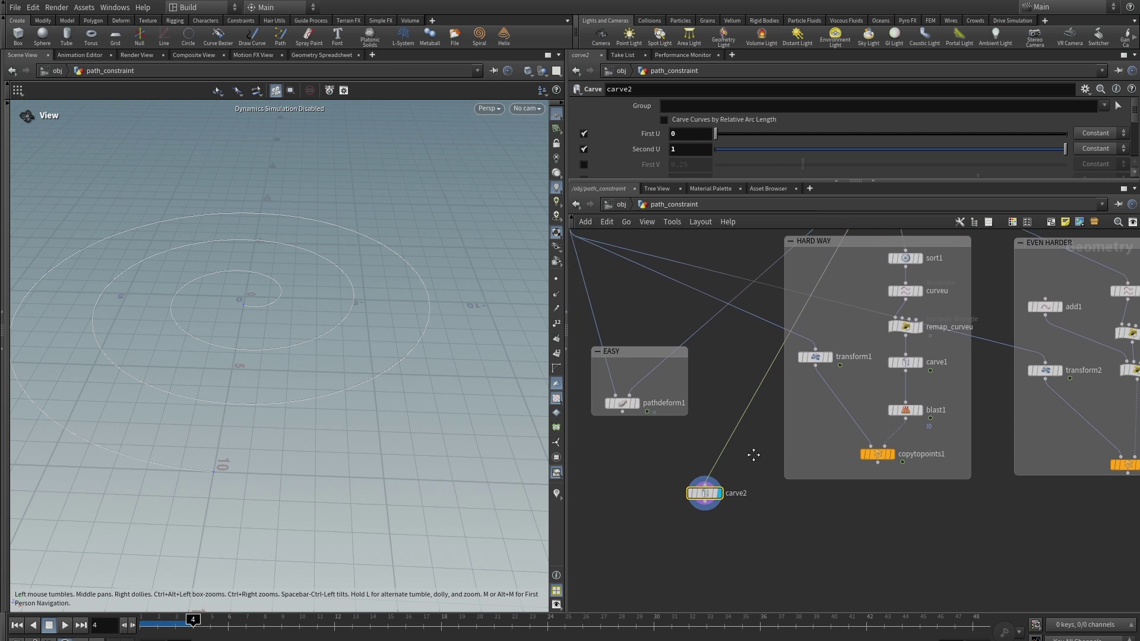
{"action": "scroll", "coordinate": [766, 463], "scroll_direction": "up", "scroll_amount": 2}
{"action": "left_click_drag", "start_coordinate": [681, 453], "coordinate": [653, 558]}
{"action": "middle_click_drag", "start_coordinate": [732, 489], "coordinate": [768, 381]}
{"action": "left_click_drag", "start_coordinate": [696, 450], "coordinate": [716, 422]}
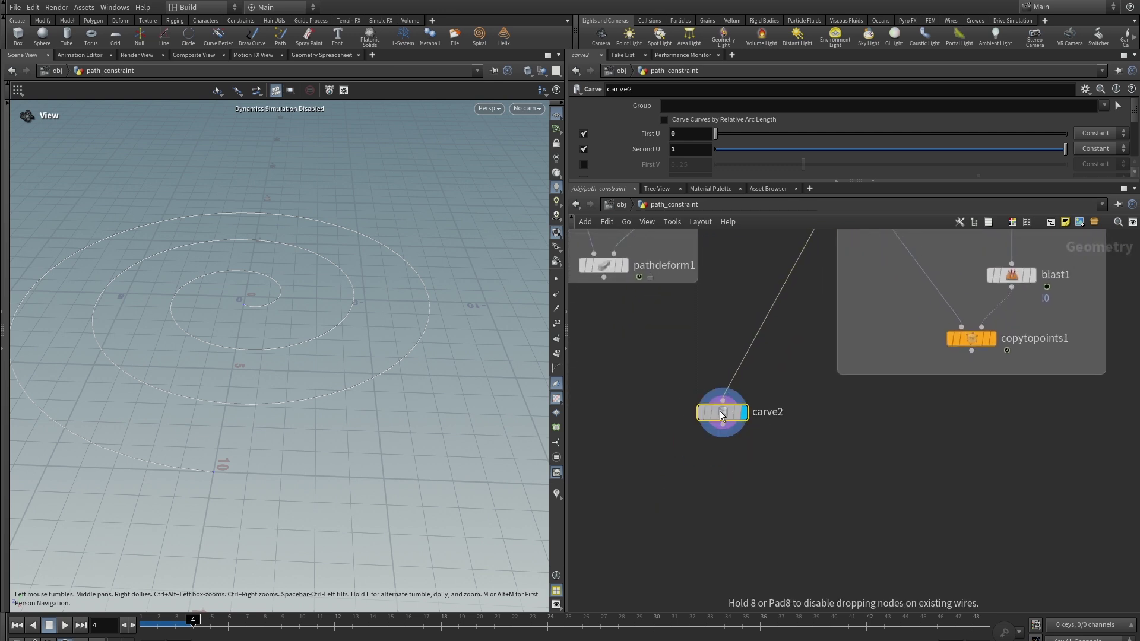
- Show point numbers in the viewport, and append a Blast node to carve2 with its display flag on
{"action": "left_click", "coordinate": [556, 323]}
{"action": "scroll", "coordinate": [308, 315], "scroll_direction": "up", "scroll_amount": 5}
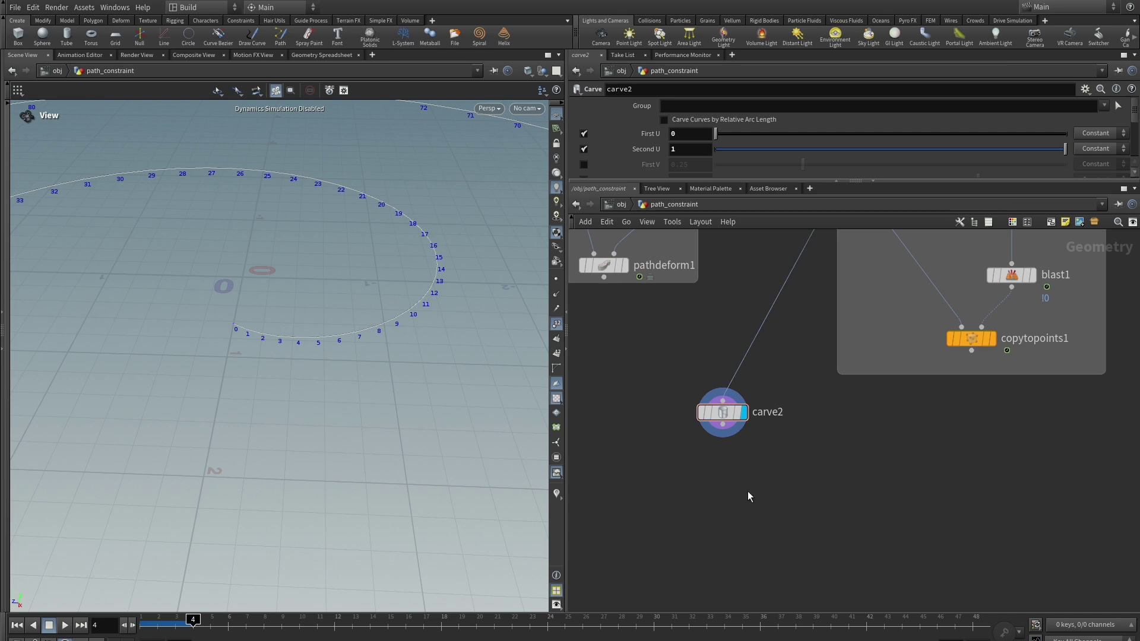
{"action": "key", "text": "Tab"}
{"action": "type", "text": "blast"}
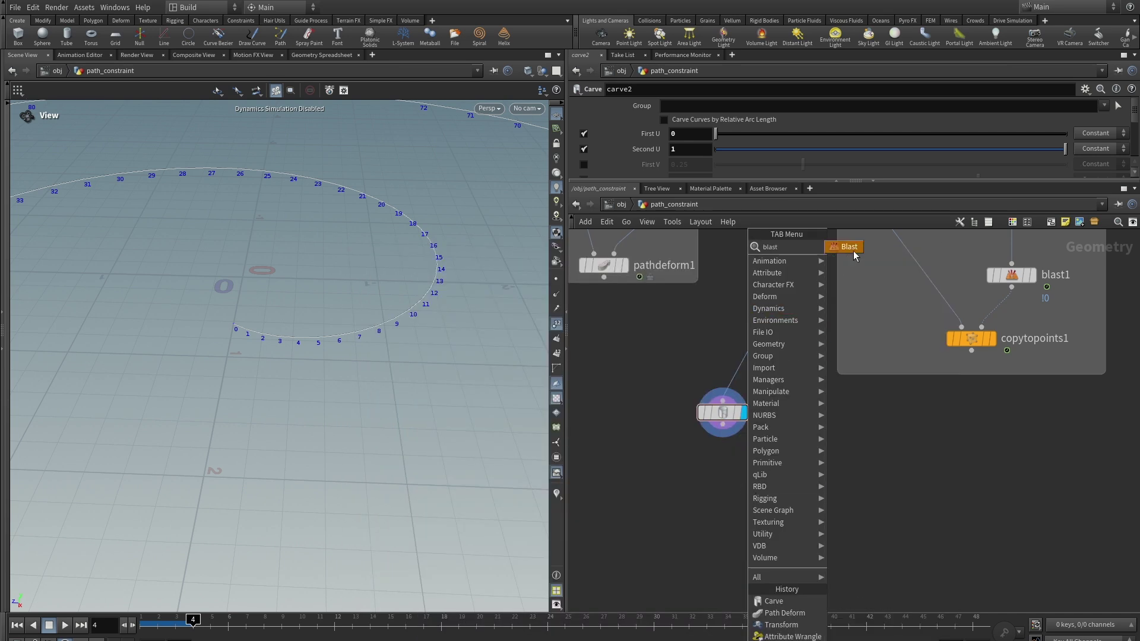
{"action": "key", "text": "Return"}
{"action": "left_click", "coordinate": [719, 482]}
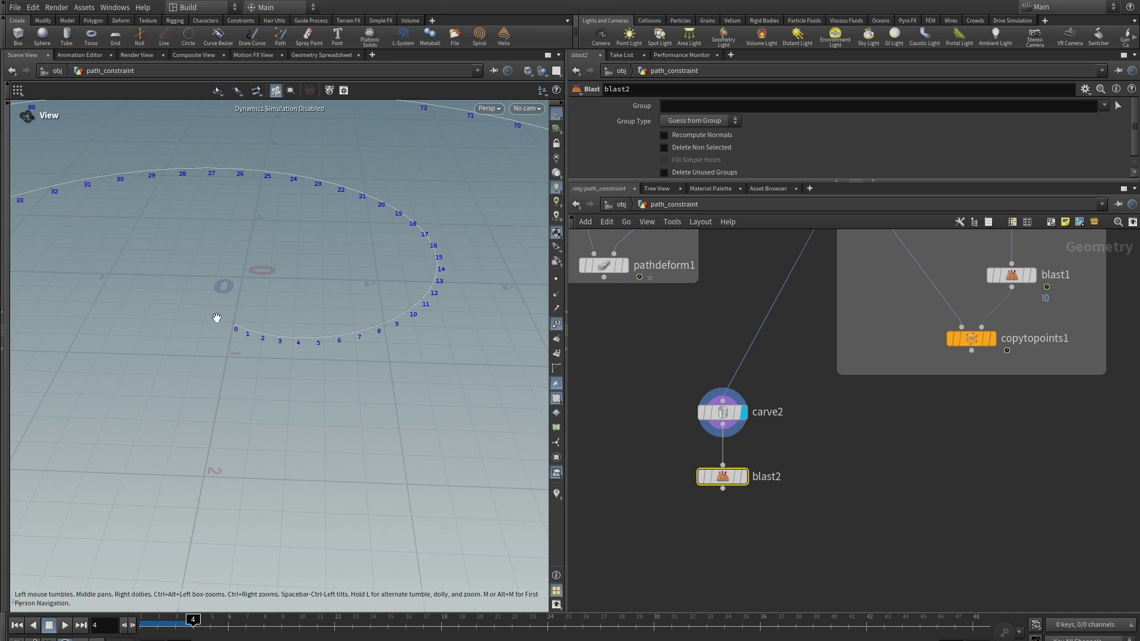
{"action": "left_click", "coordinate": [744, 477]}
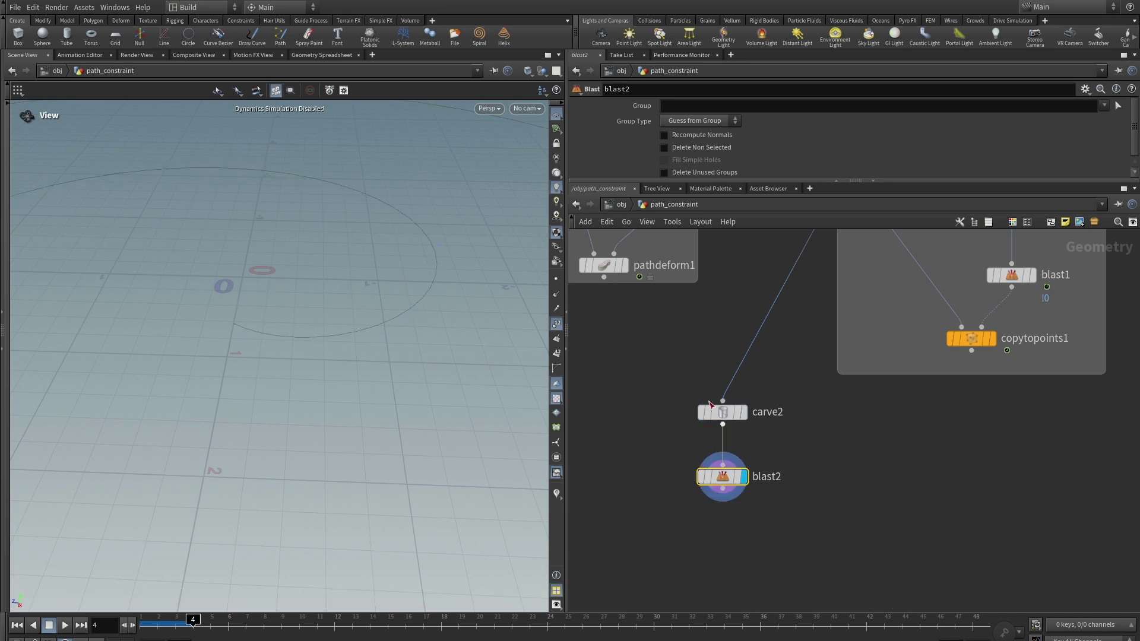
- Set blast2 to group type Points with group 0, and enable Delete Non Selected
{"action": "left_click", "coordinate": [694, 121]}
{"action": "left_click", "coordinate": [692, 168]}
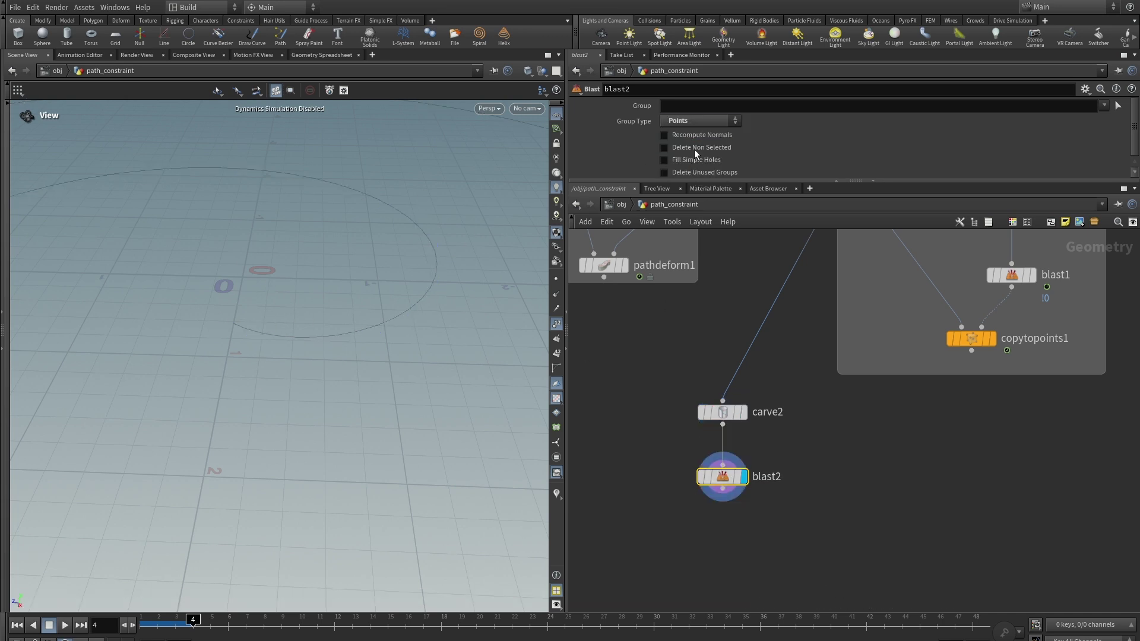
{"action": "left_click", "coordinate": [698, 106]}
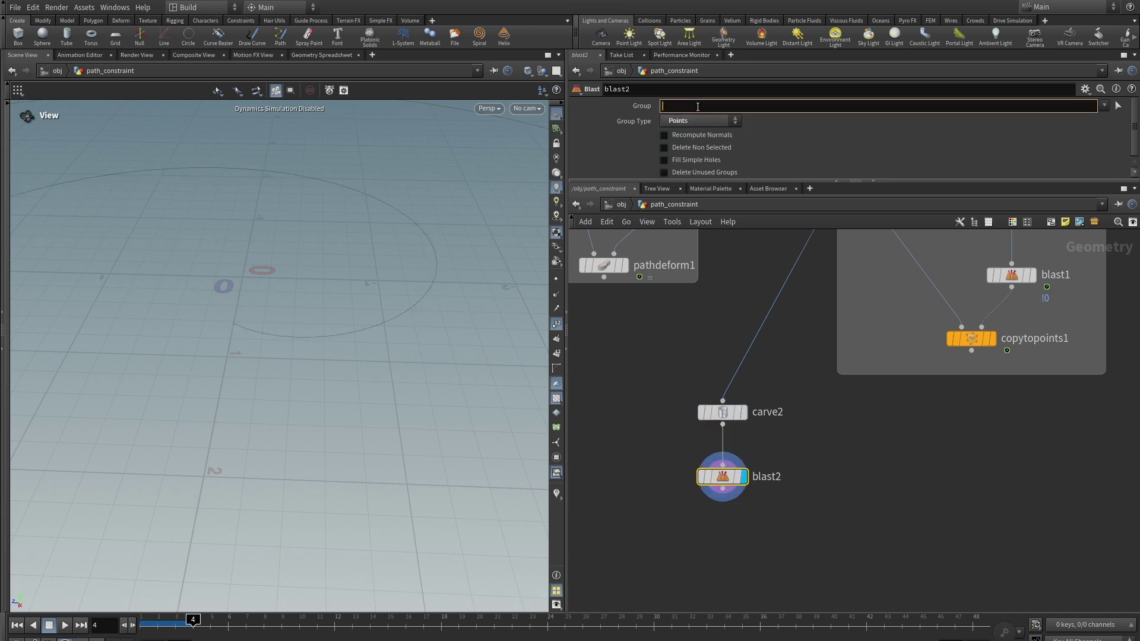
{"action": "left_click", "coordinate": [664, 148]}
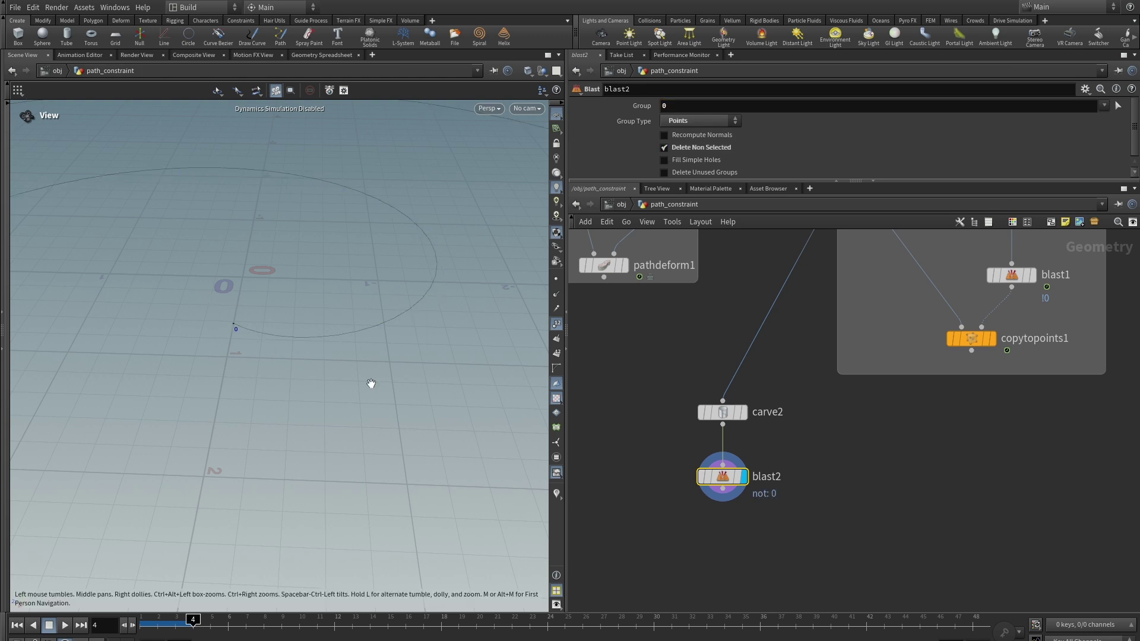
- Test moving the remaining point along the spiral with carve2's First U, and return the value to 0
{"action": "left_click", "coordinate": [722, 412]}
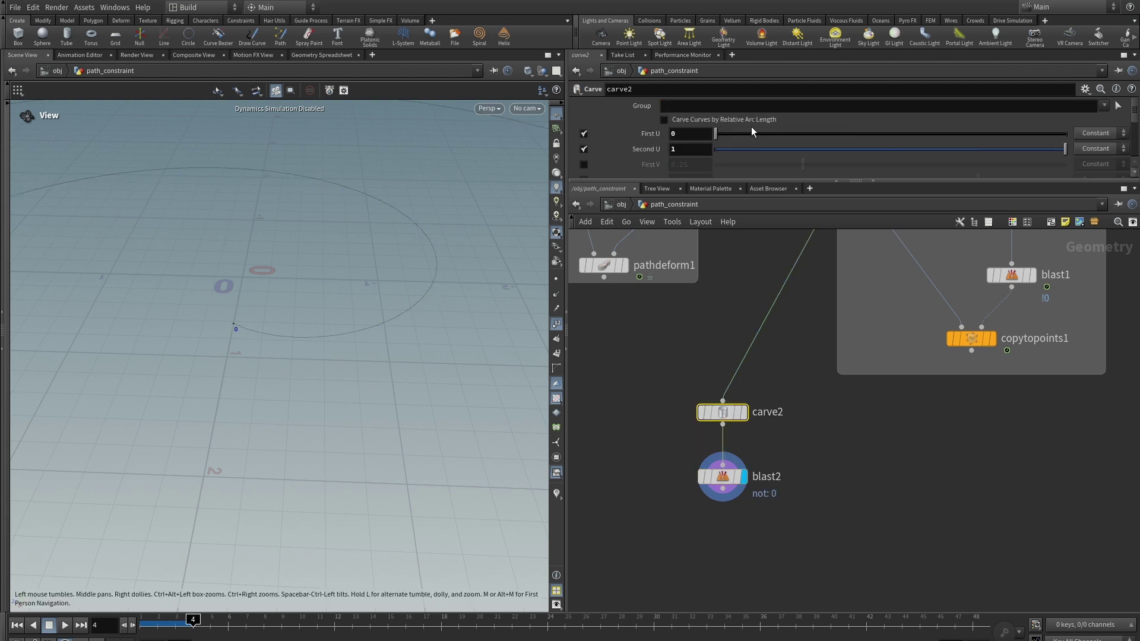
{"action": "left_click_drag", "start_coordinate": [718, 139], "coordinate": [732, 136]}
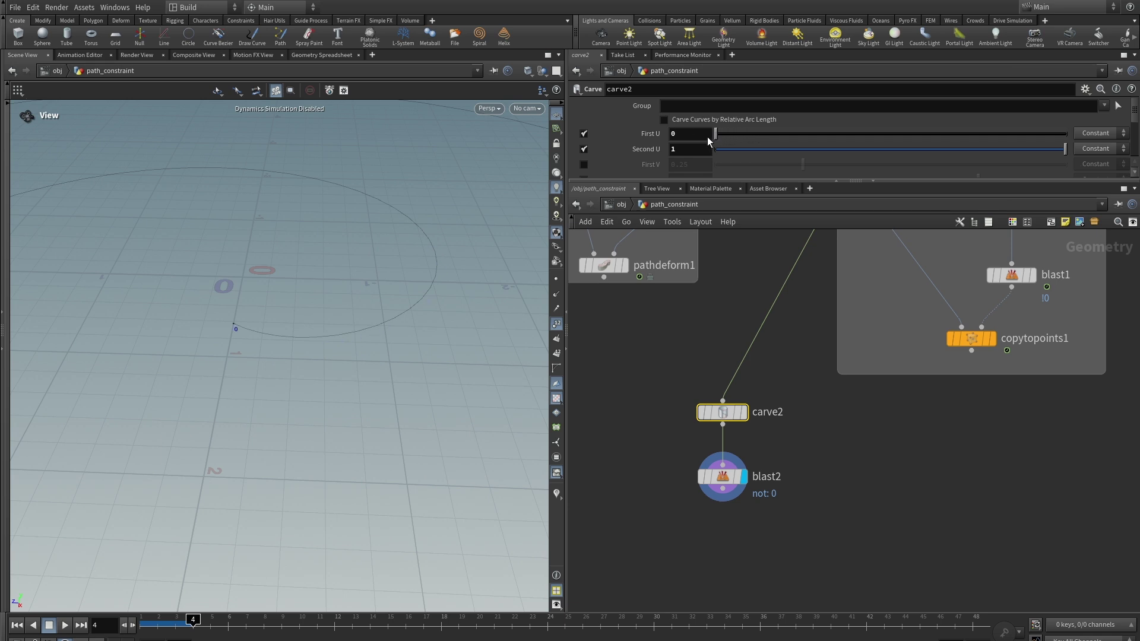
- Duplicate the copytopoints1 node and place the copy next to blast2
{"action": "scroll", "coordinate": [801, 486], "scroll_direction": "down", "scroll_amount": 5}
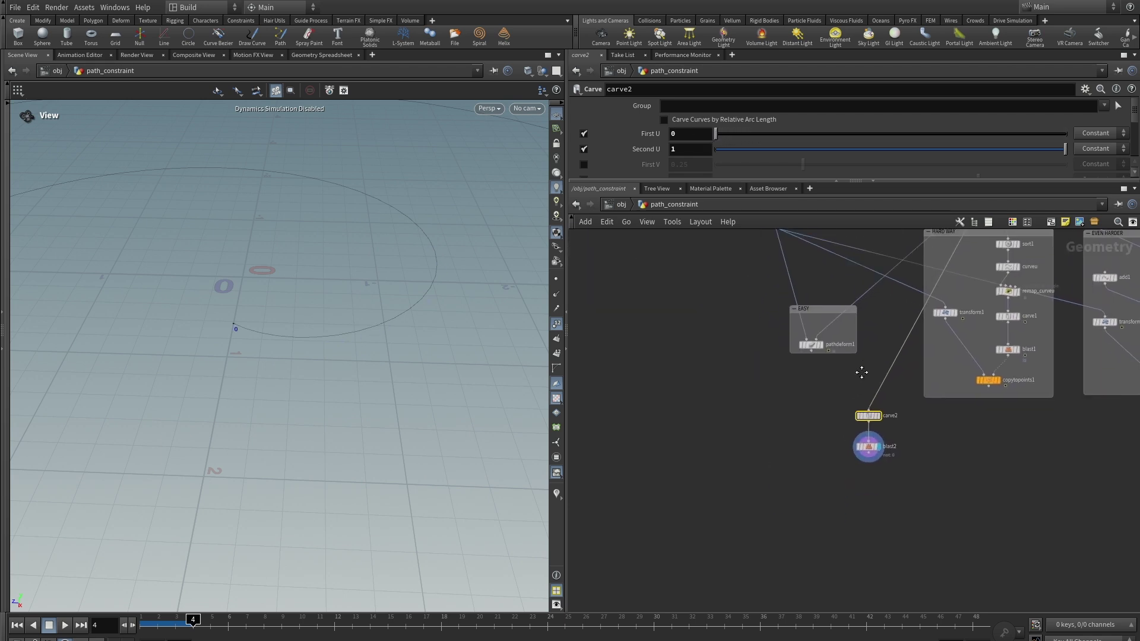
{"action": "scroll", "coordinate": [961, 409], "scroll_direction": "up", "scroll_amount": 2}
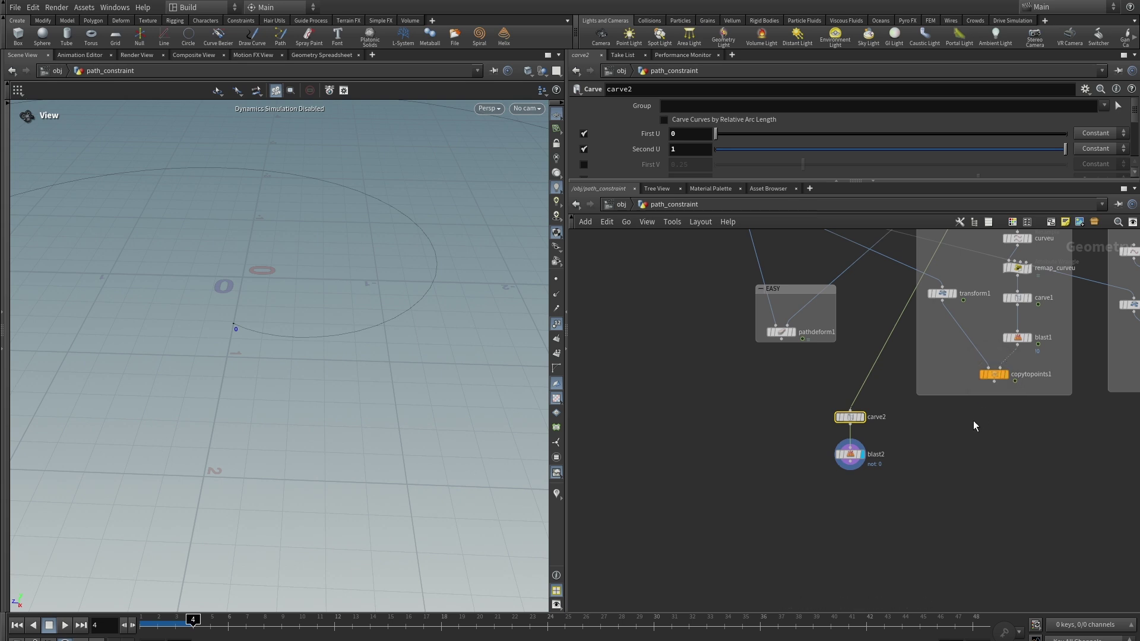
{"action": "mouse_move", "coordinate": [996, 379]}
{"action": "left_click", "coordinate": [785, 483]}
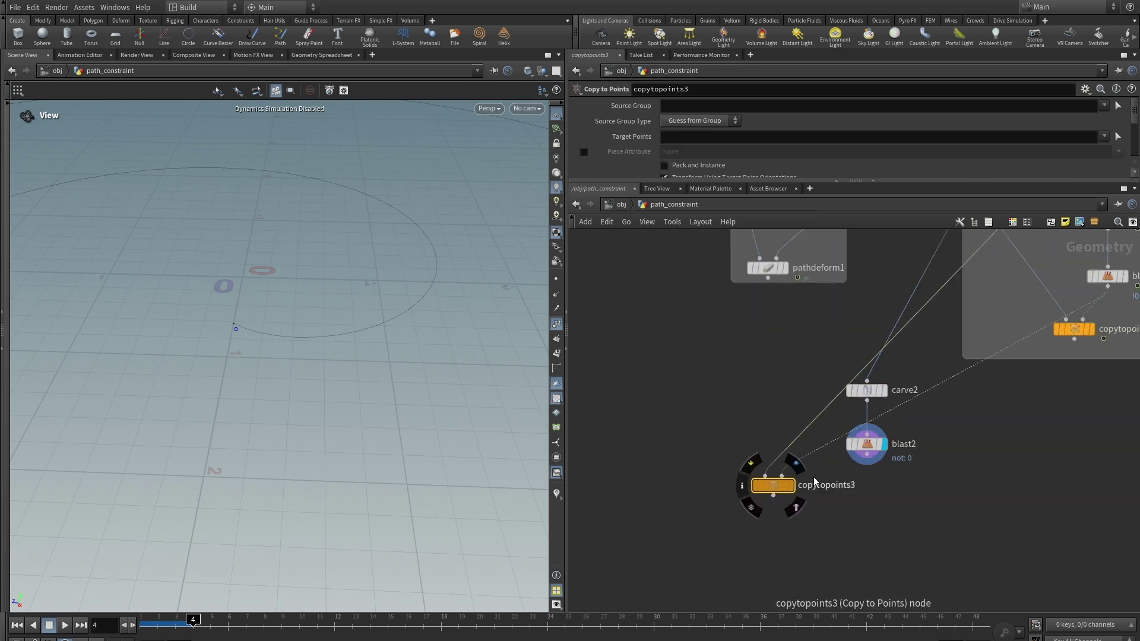
- Wire testgeometry_rubbertoy1 into the first input of copytopoints3 and blast2 into its second input
{"action": "scroll", "coordinate": [813, 476], "scroll_direction": "up", "scroll_amount": 3}
{"action": "scroll", "coordinate": [803, 437], "scroll_direction": "down", "scroll_amount": 3}
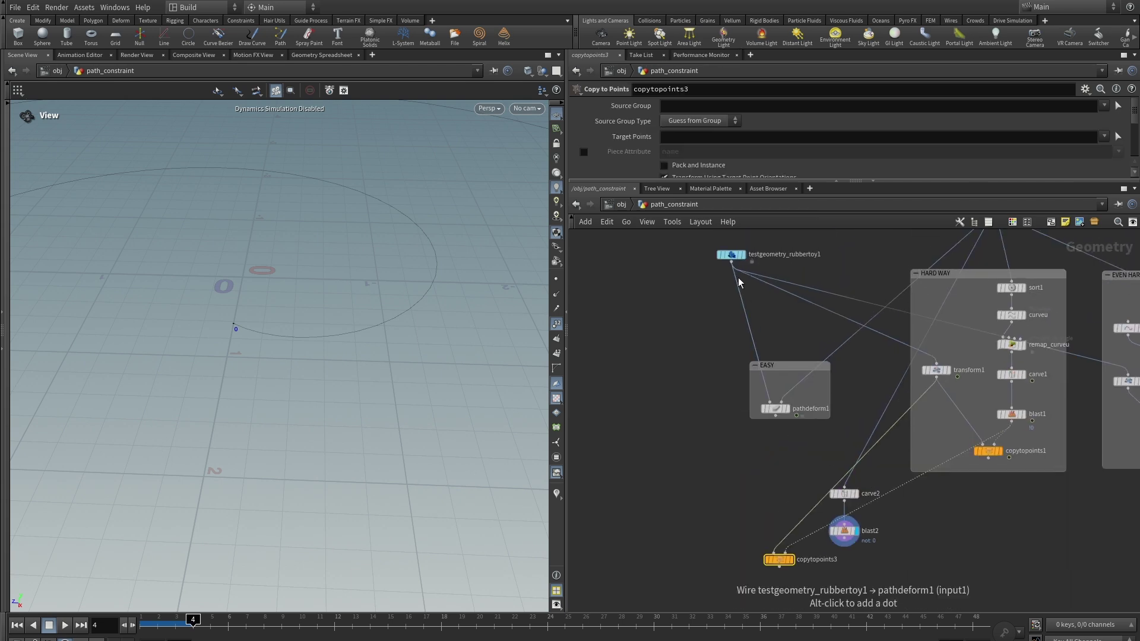
{"action": "left_click_drag", "start_coordinate": [731, 263], "coordinate": [773, 553]}
{"action": "scroll", "coordinate": [831, 545], "scroll_direction": "up", "scroll_amount": 2}
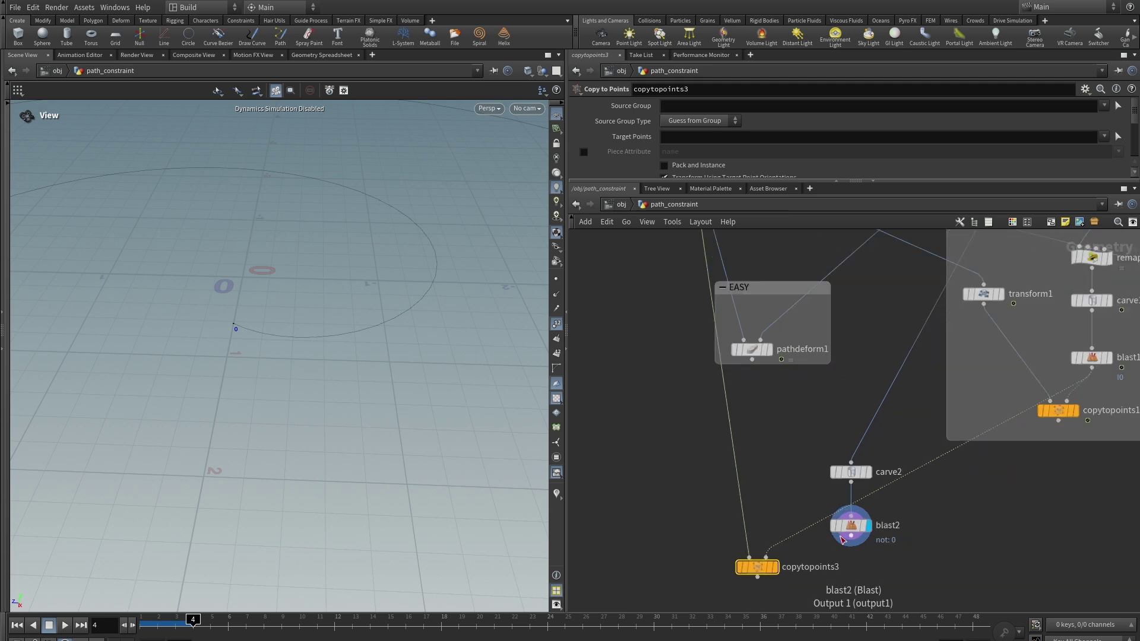
{"action": "left_click_drag", "start_coordinate": [851, 540], "coordinate": [765, 557]}
{"action": "middle_click_drag", "start_coordinate": [946, 567], "coordinate": [960, 526]}
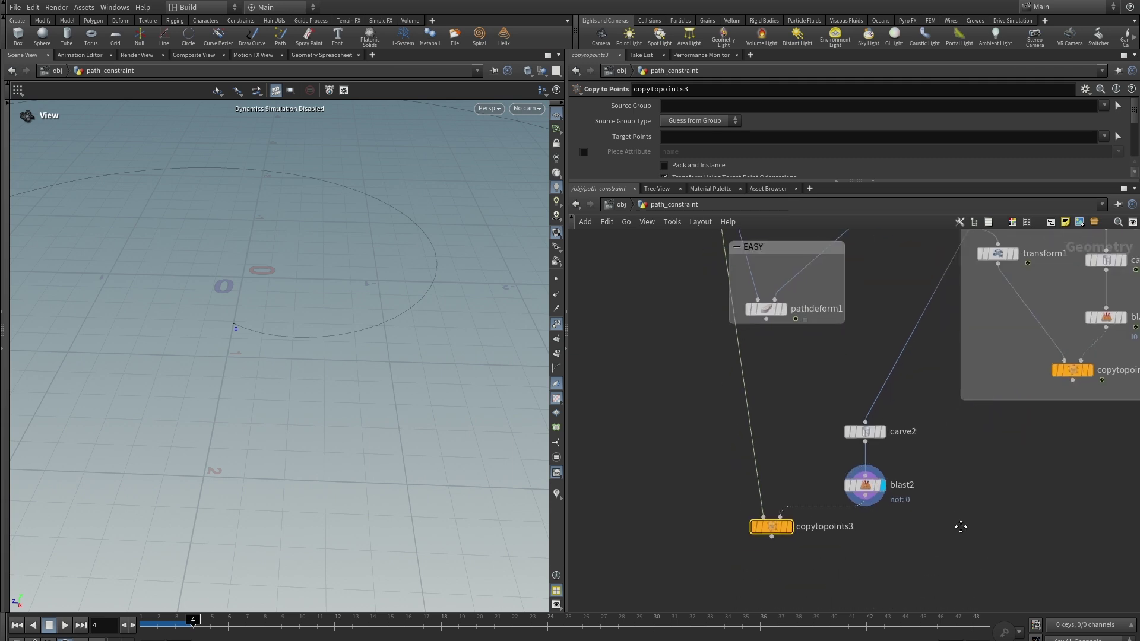
- Display the copytopoints3 result and hide the point numbers in the viewport
{"action": "mouse_move", "coordinate": [866, 447]}
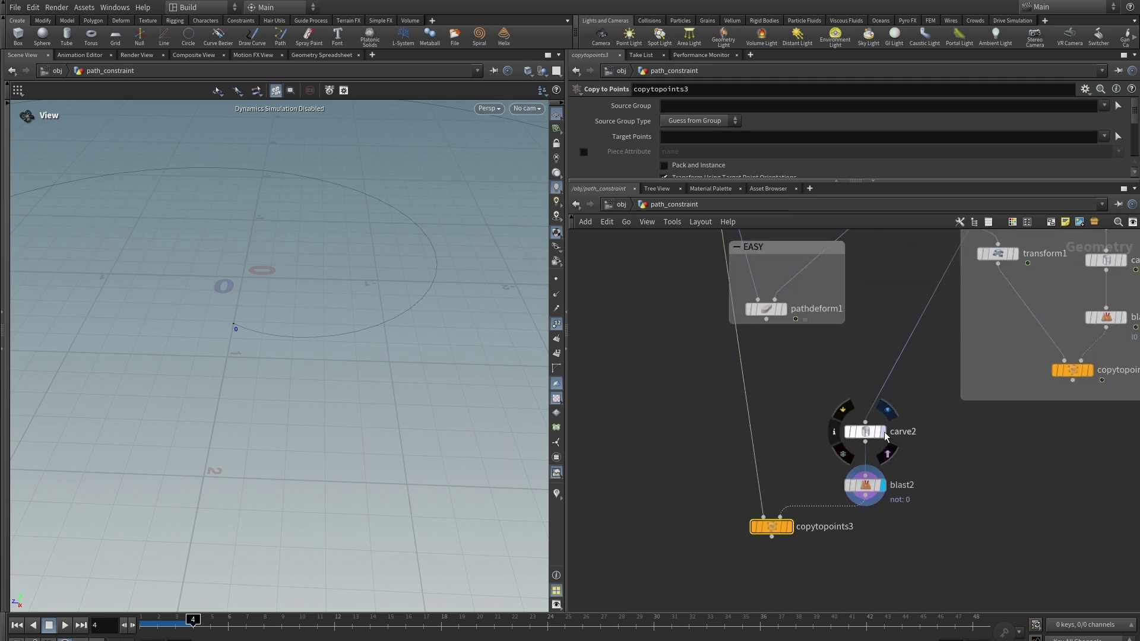
{"action": "left_click", "coordinate": [788, 527]}
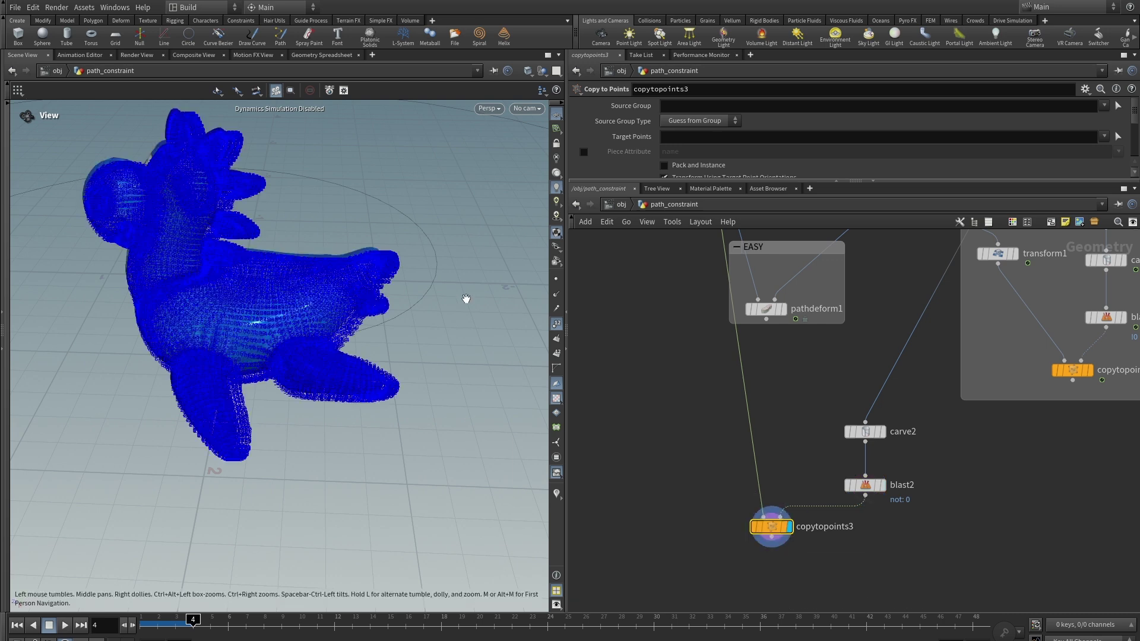
{"action": "left_click", "coordinate": [556, 324]}
{"action": "scroll", "coordinate": [449, 308], "scroll_direction": "down", "scroll_amount": 5}
- Move the toy along the spiral by setting First U on carve2 to 0.161
{"action": "mouse_move", "coordinate": [870, 436]}
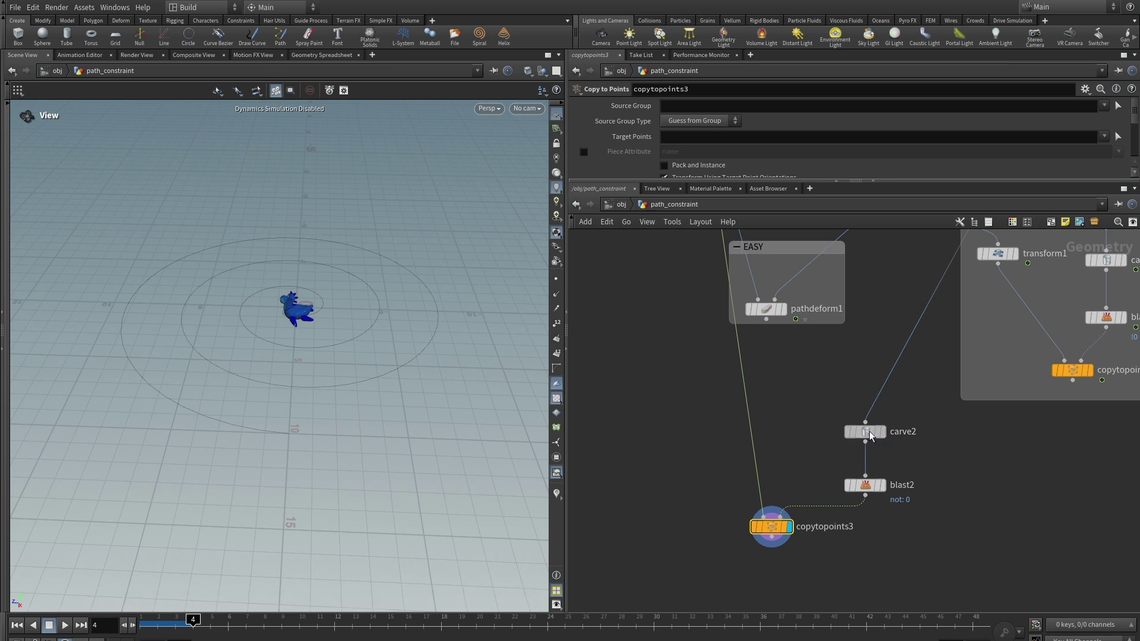
{"action": "left_click", "coordinate": [865, 432]}
{"action": "left_click_drag", "start_coordinate": [715, 136], "coordinate": [773, 144]}
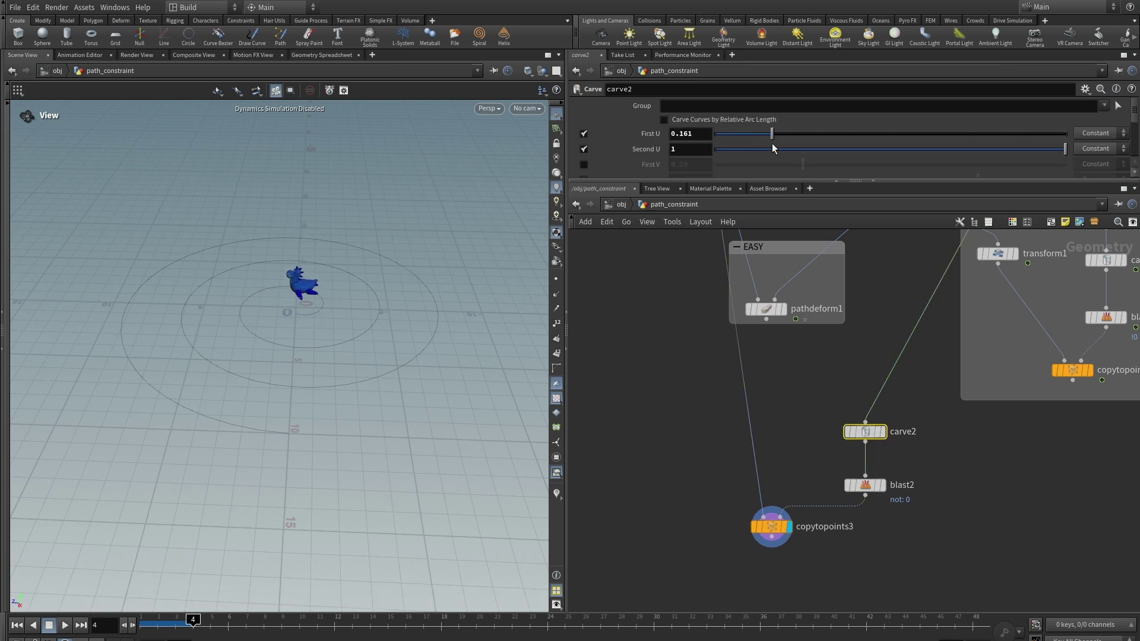
- Display the pathdeform1 result in the viewport to compare it with the copied toy
{"action": "left_click", "coordinate": [783, 311]}
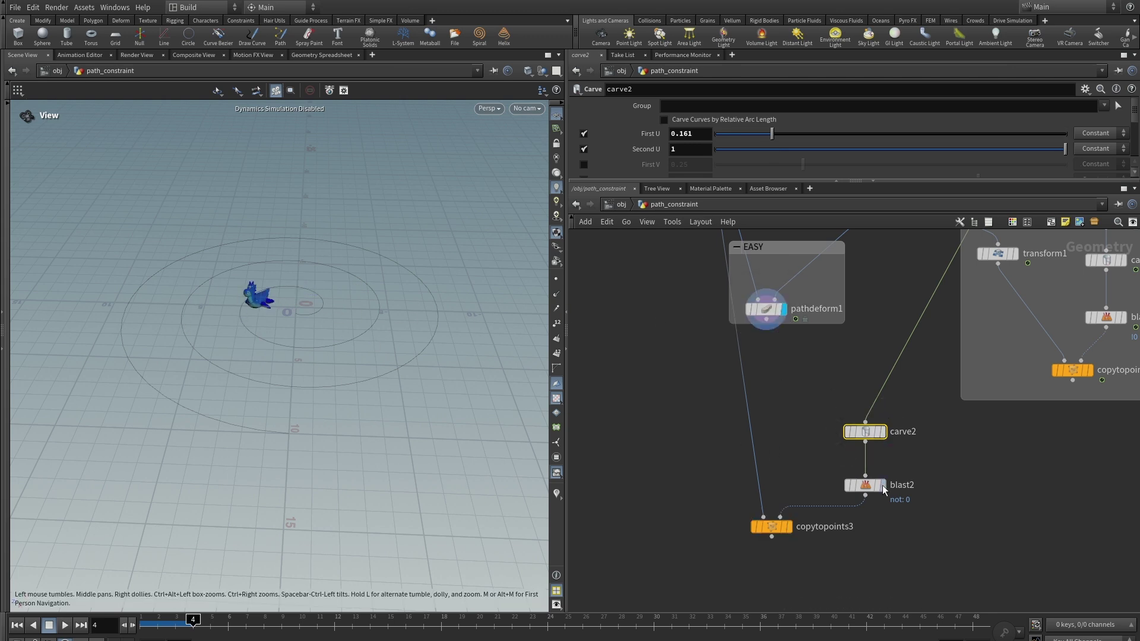
{"action": "middle_click_drag", "start_coordinate": [974, 506], "coordinate": [873, 394]}
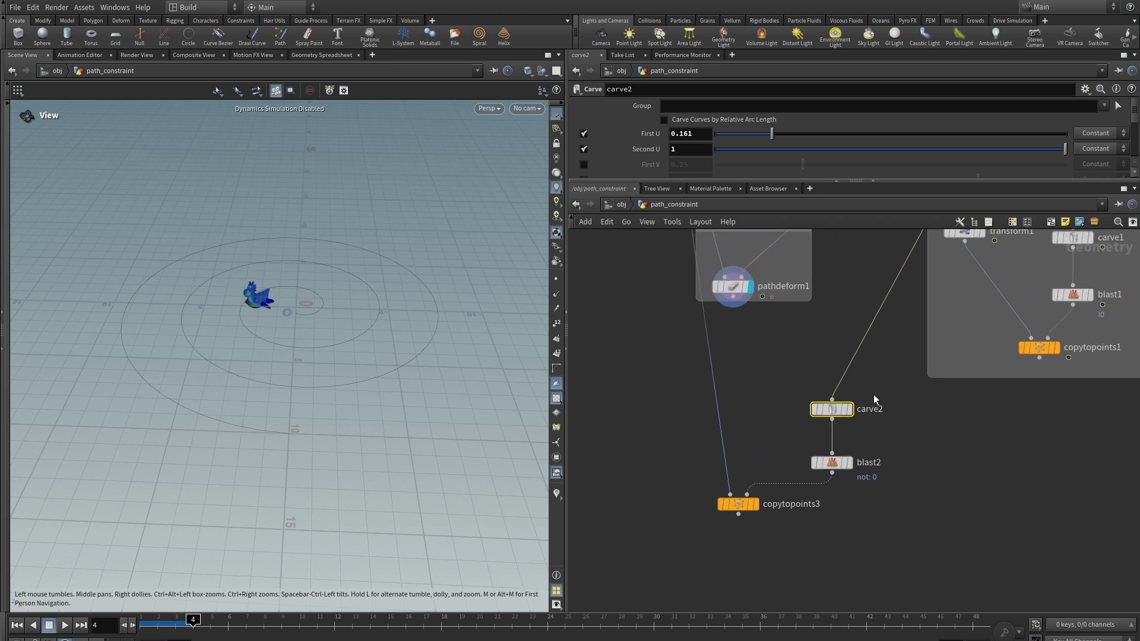
{"action": "scroll", "coordinate": [868, 394], "scroll_direction": "up", "scroll_amount": 3}
{"action": "left_click_drag", "start_coordinate": [815, 418], "coordinate": [822, 423]}
{"action": "middle_click_drag", "start_coordinate": [821, 422], "coordinate": [885, 426]}
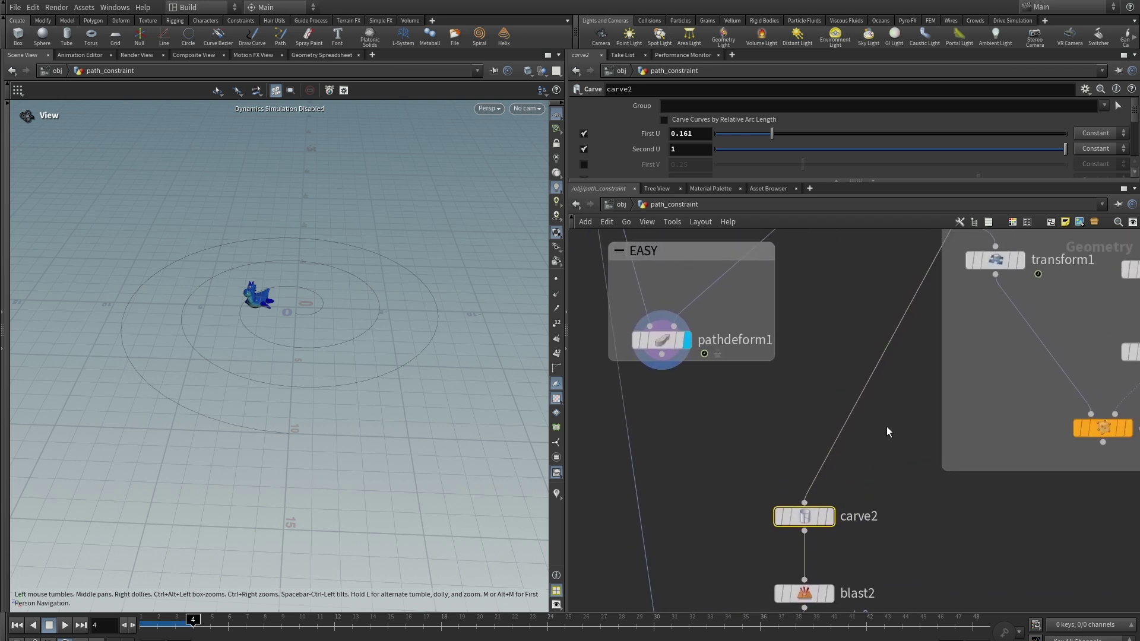
- Insert a Resample node with the Tangent Attribute enabled before carve2, and display its result with the curve points shown
{"action": "key", "text": "Tab"}
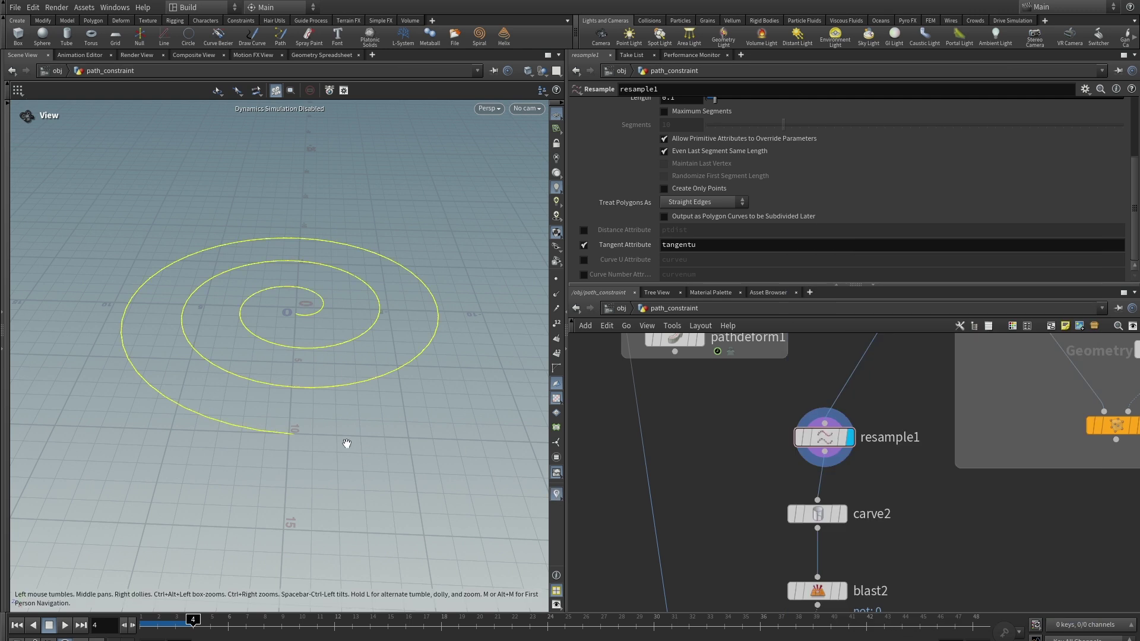
{"action": "right_click_drag", "start_coordinate": [303, 398], "coordinate": [369, 408]}
{"action": "middle_click_drag", "start_coordinate": [369, 407], "coordinate": [524, 435]}
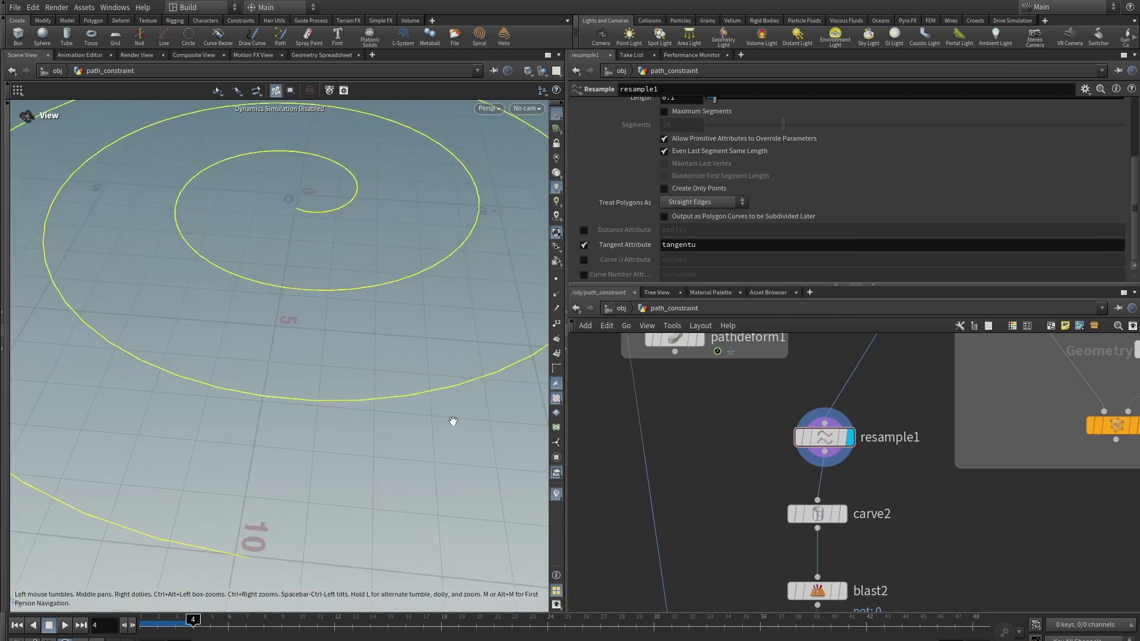
{"action": "right_click_drag", "start_coordinate": [476, 418], "coordinate": [410, 410]}
{"action": "middle_click_drag", "start_coordinate": [410, 409], "coordinate": [256, 386]}
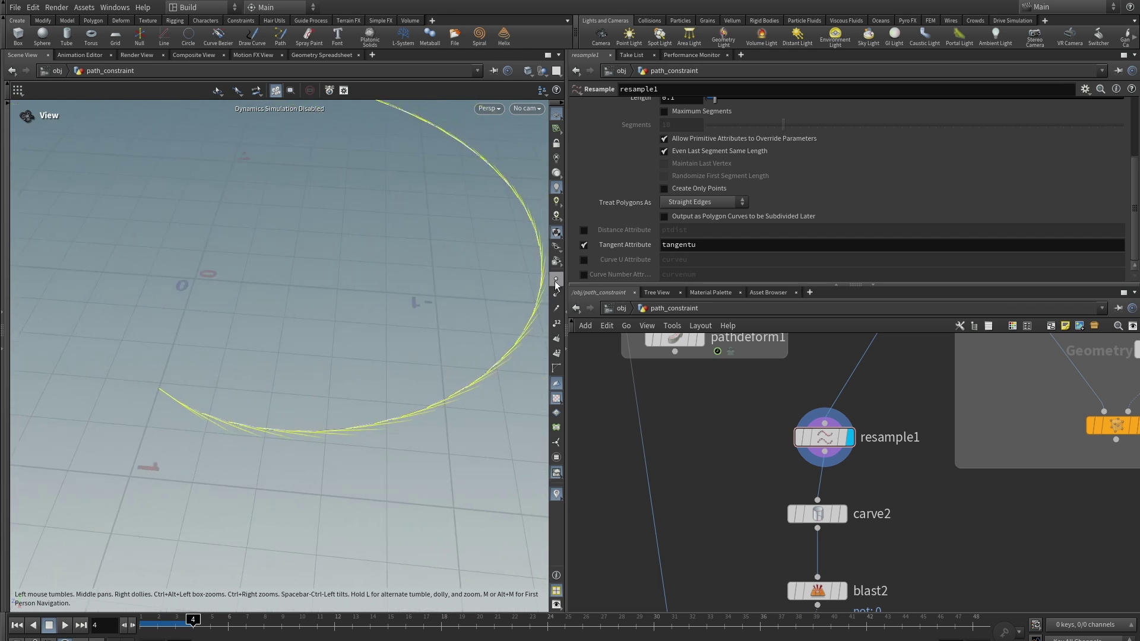
{"action": "left_click", "coordinate": [556, 280]}
- Set the Tangent Attribute name on resample1 to N
{"action": "scroll", "coordinate": [653, 457], "scroll_direction": "down", "scroll_amount": 3}
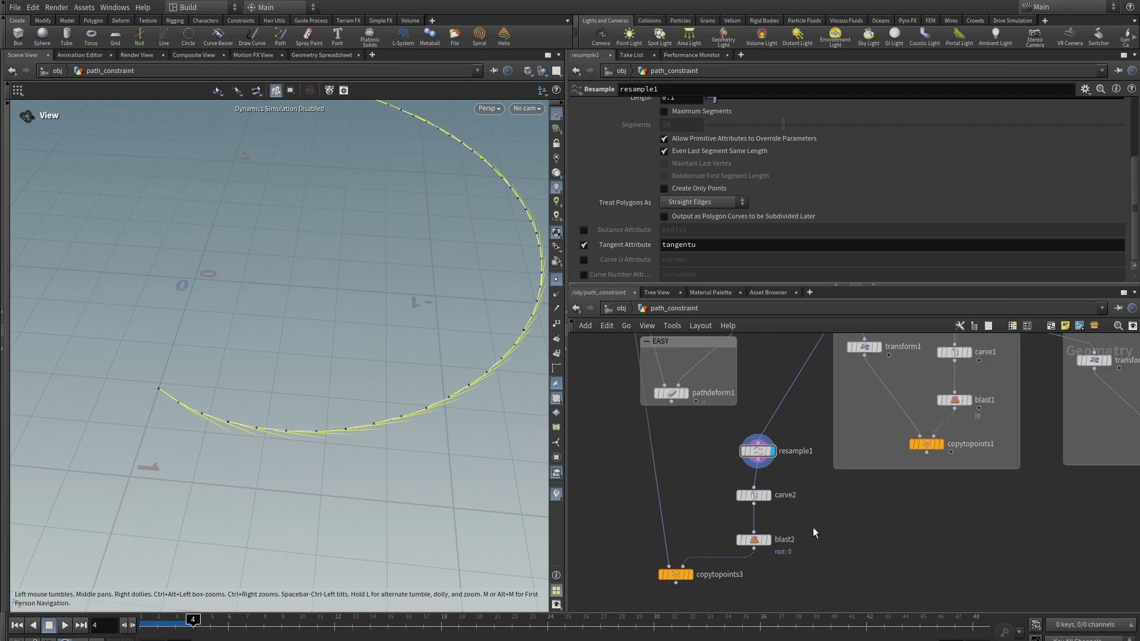
{"action": "middle_click_drag", "start_coordinate": [813, 527], "coordinate": [877, 462]}
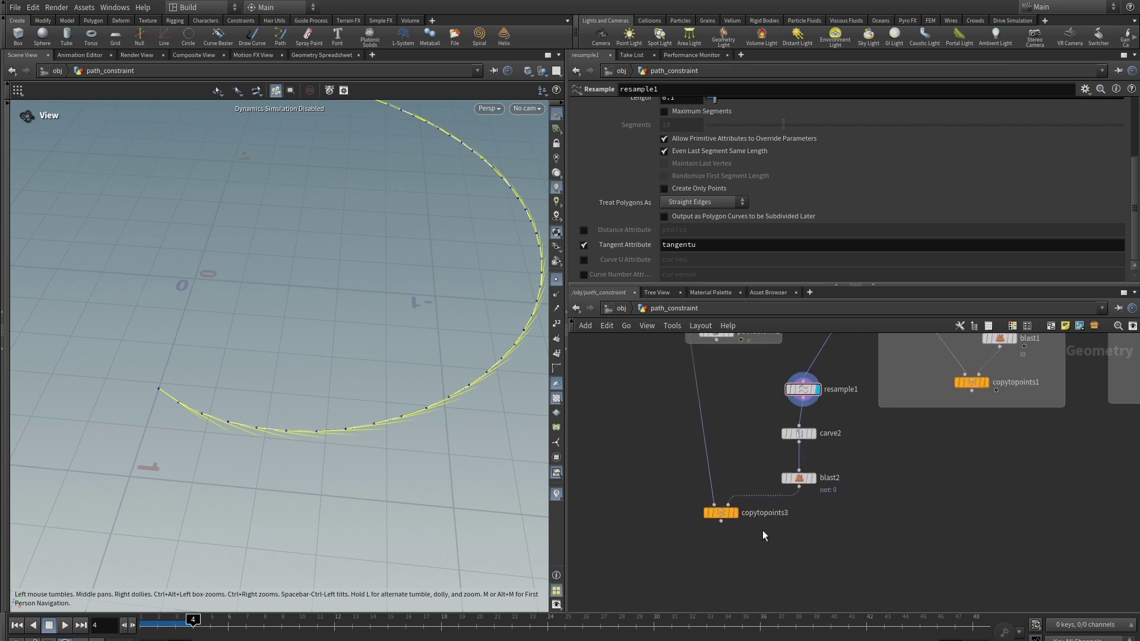
{"action": "scroll", "coordinate": [847, 497], "scroll_direction": "down", "scroll_amount": 3}
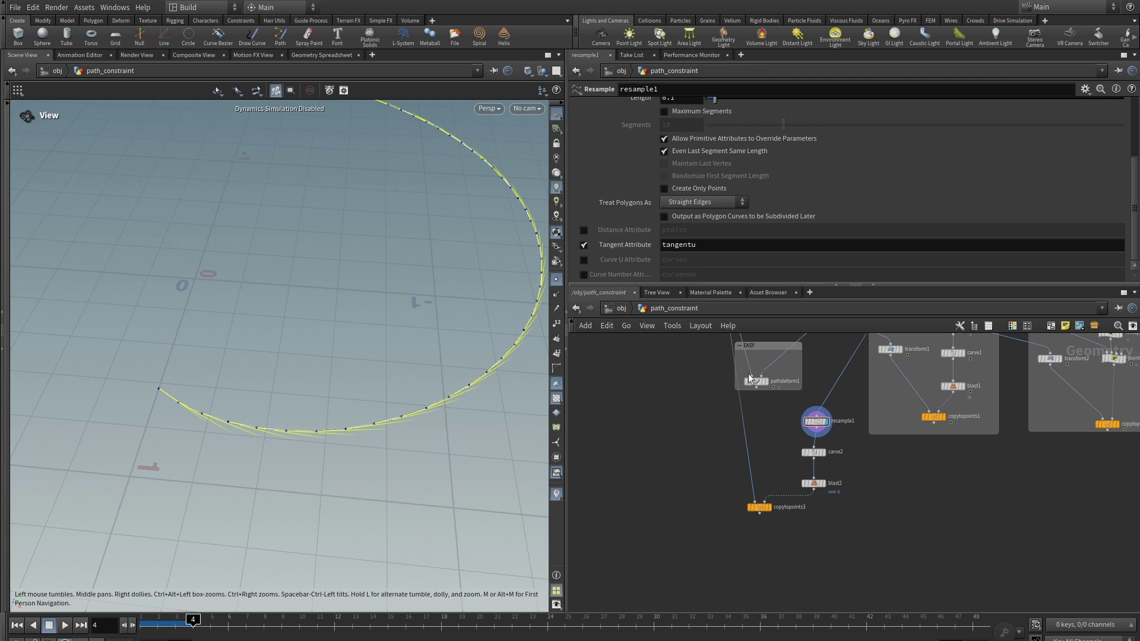
{"action": "middle_click_drag", "start_coordinate": [778, 447], "coordinate": [813, 580]}
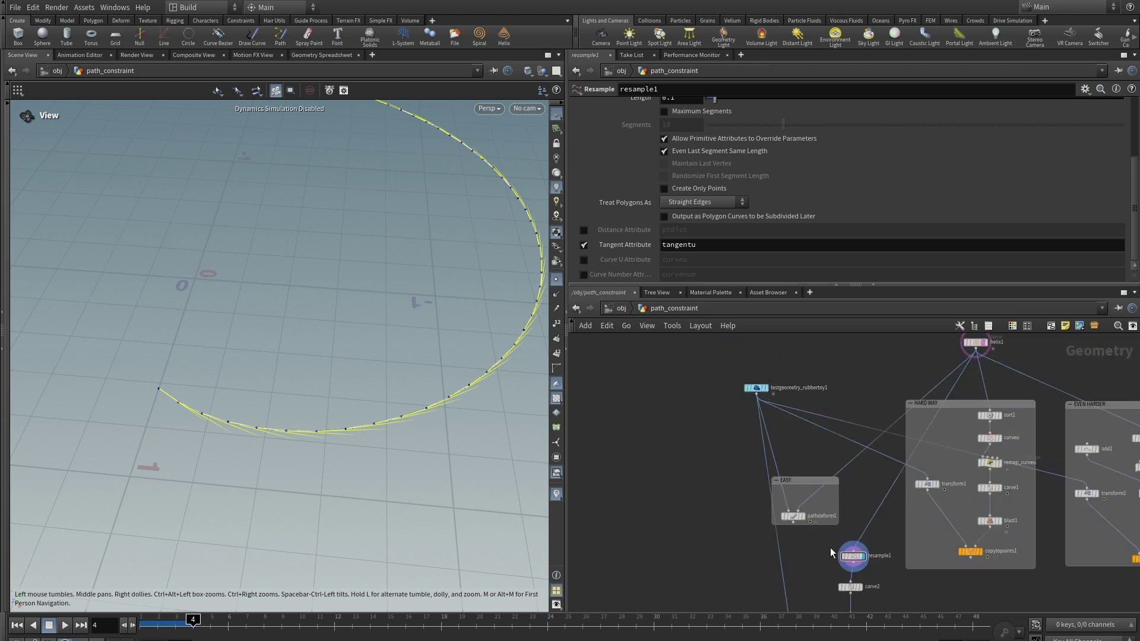
{"action": "middle_click_drag", "start_coordinate": [910, 590], "coordinate": [890, 488]}
{"action": "scroll", "coordinate": [849, 409], "scroll_direction": "up", "scroll_amount": 2}
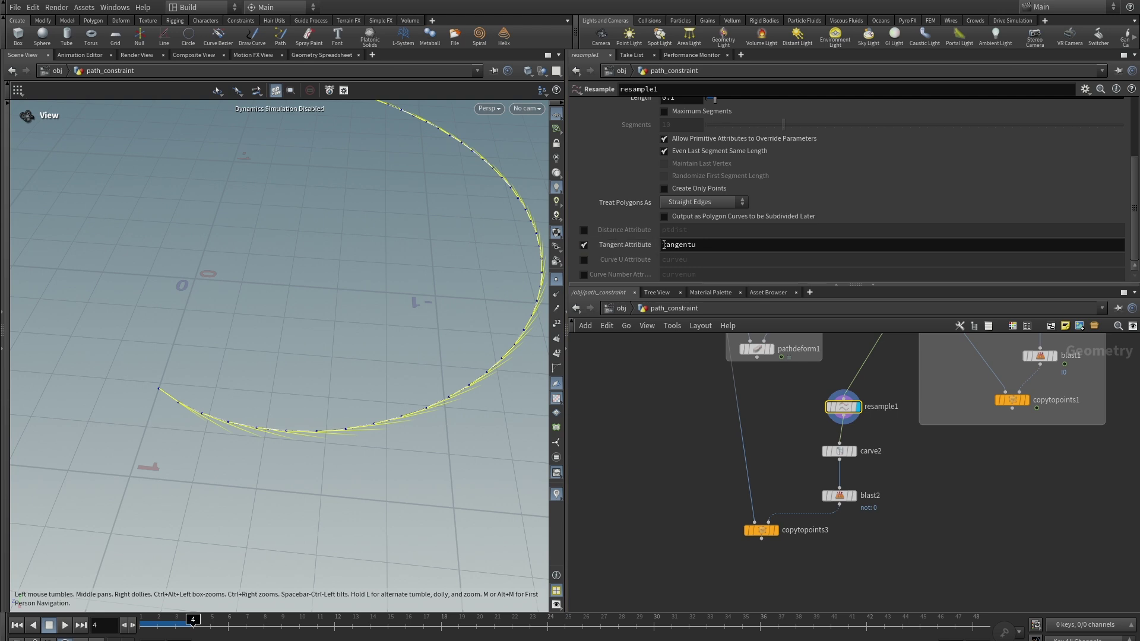
{"action": "double_click", "coordinate": [714, 245]}
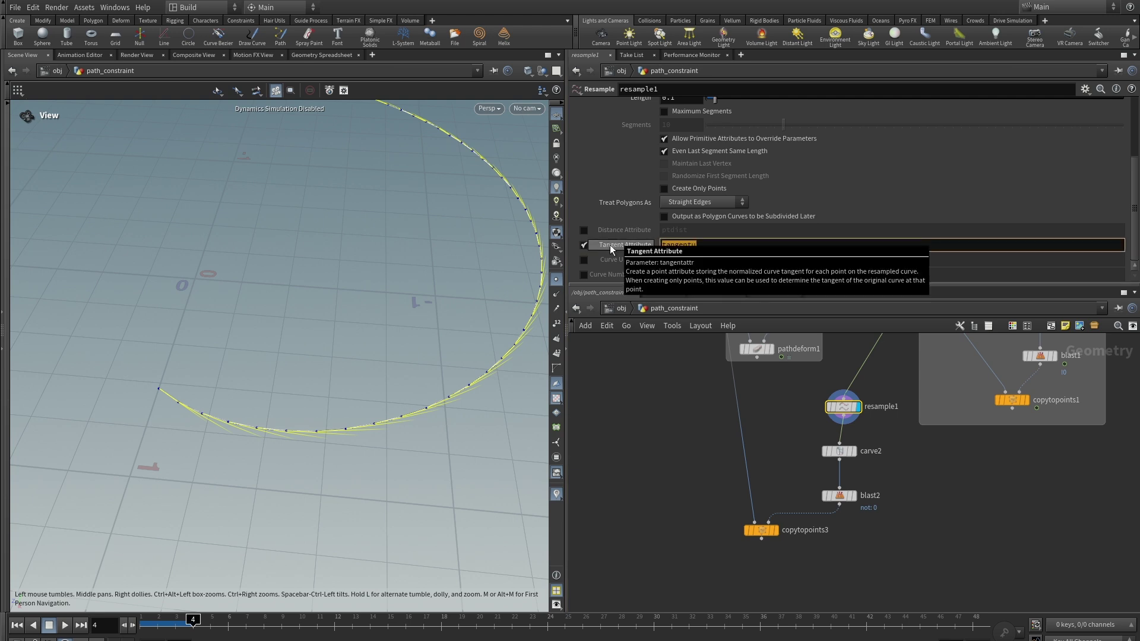
{"action": "type", "text": "N"}
{"action": "key", "text": "Return"}
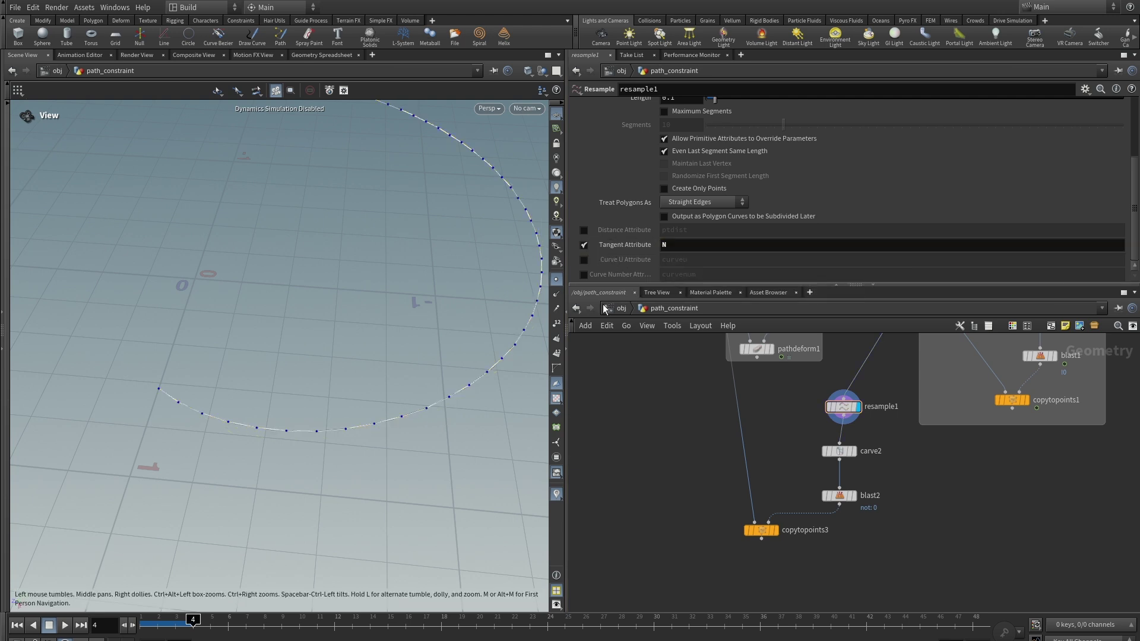
- Display the copytopoints3 result at frame 6 and move the toy along the spiral by setting First U on carve2 to 0.297
{"action": "left_click", "coordinate": [777, 530]}
{"action": "scroll", "coordinate": [379, 333], "scroll_direction": "down", "scroll_amount": 5}
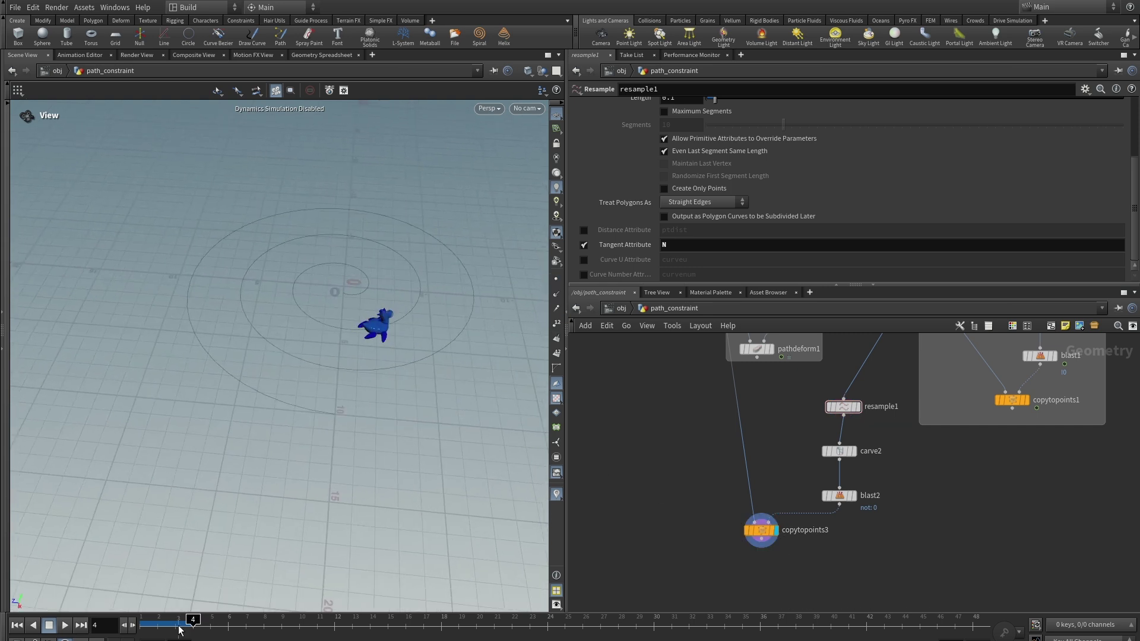
{"action": "left_click_drag", "start_coordinate": [194, 619], "coordinate": [228, 619]}
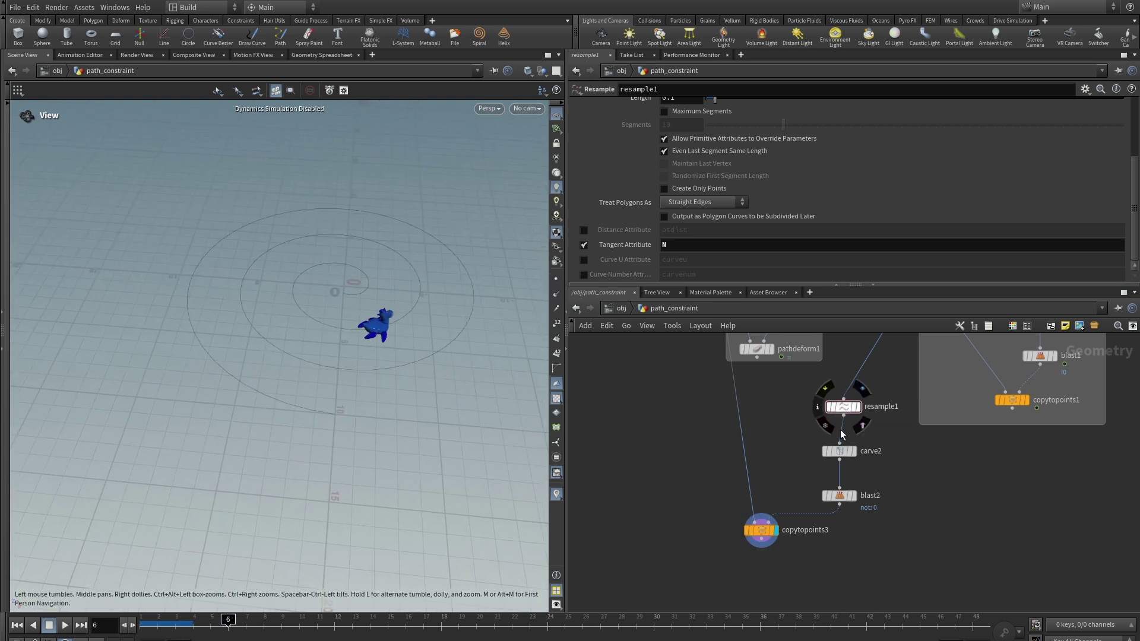
{"action": "left_click", "coordinate": [841, 452]}
{"action": "left_click_drag", "start_coordinate": [771, 133], "coordinate": [821, 128]}
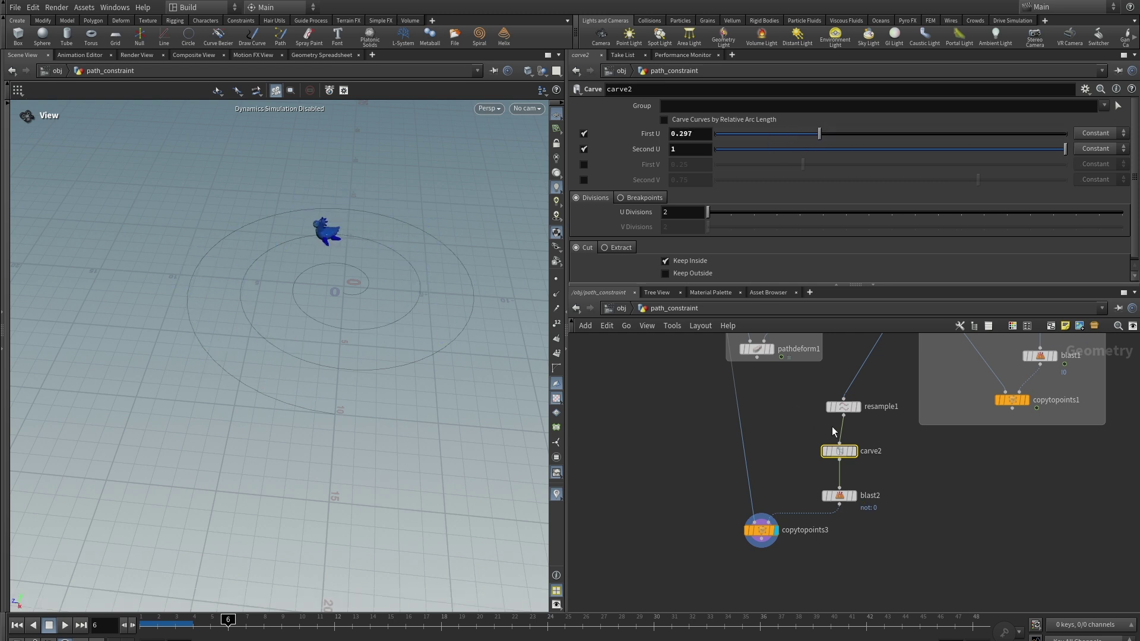
- Enable the Curve U Attribute on resample1 with the name curveu
{"action": "middle_click_drag", "start_coordinate": [950, 514], "coordinate": [940, 568]}
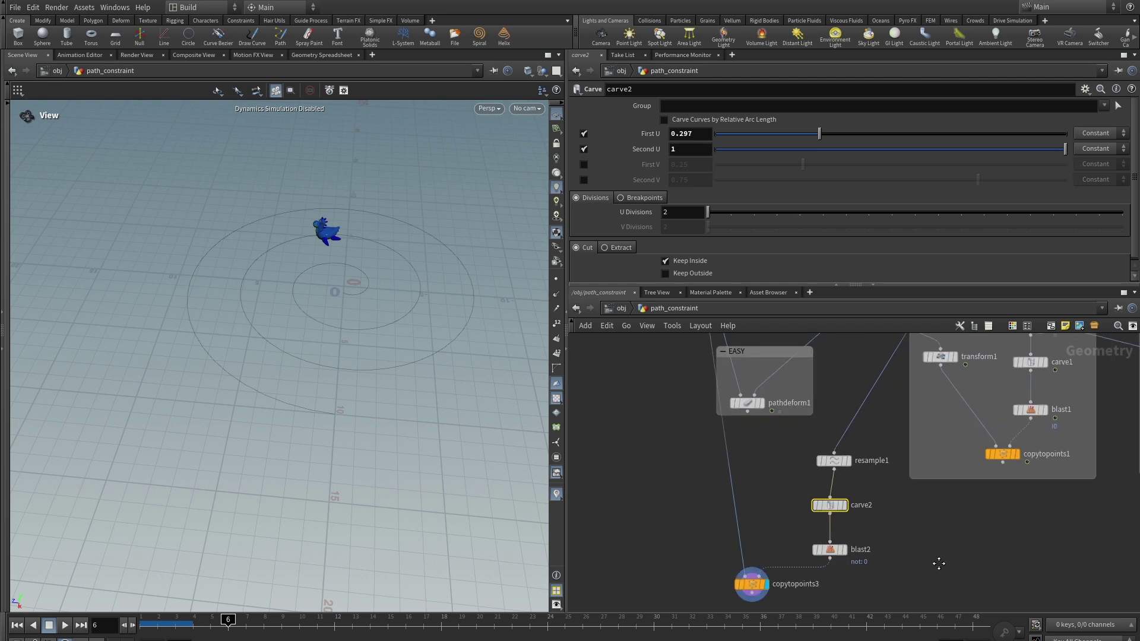
{"action": "middle_click_drag", "start_coordinate": [903, 502], "coordinate": [868, 568]}
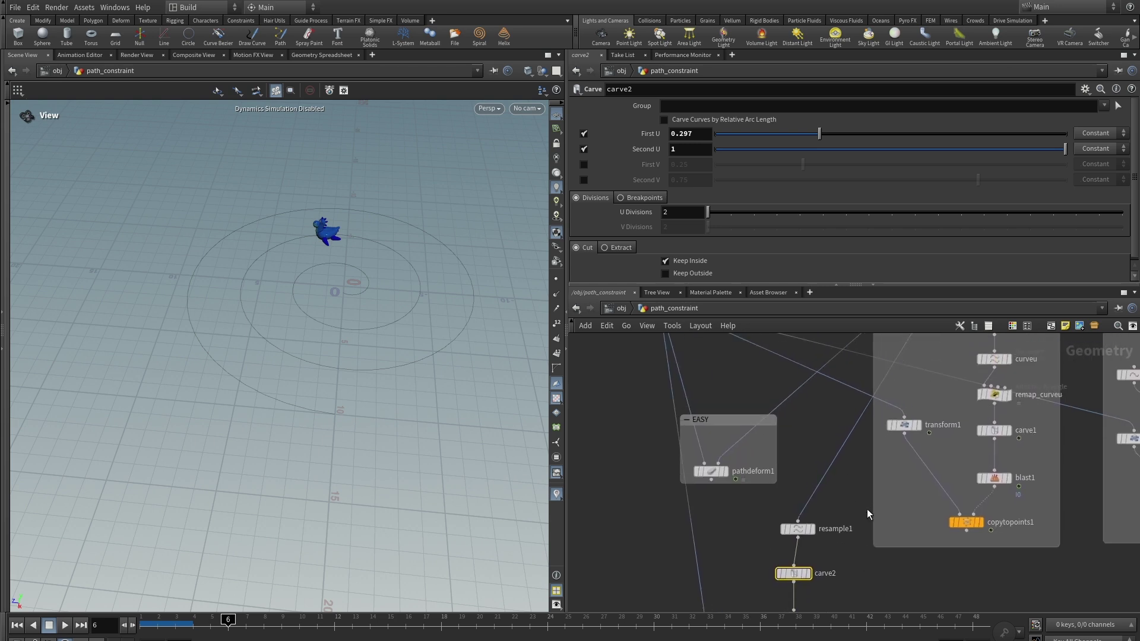
{"action": "middle_click_drag", "start_coordinate": [846, 506], "coordinate": [896, 427]}
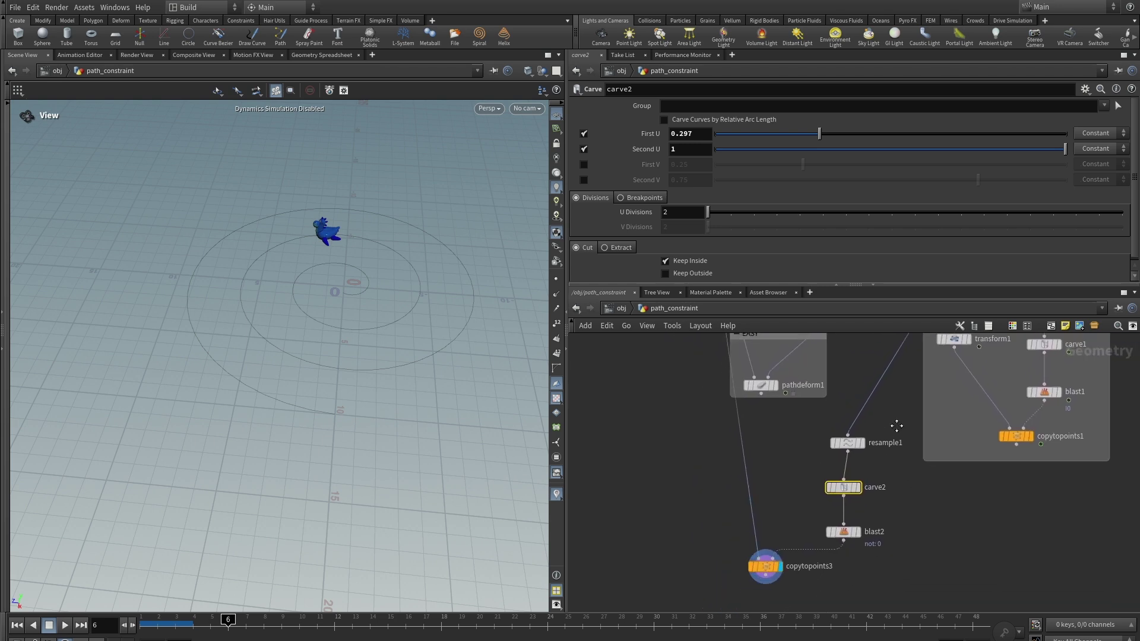
{"action": "left_click", "coordinate": [849, 440]}
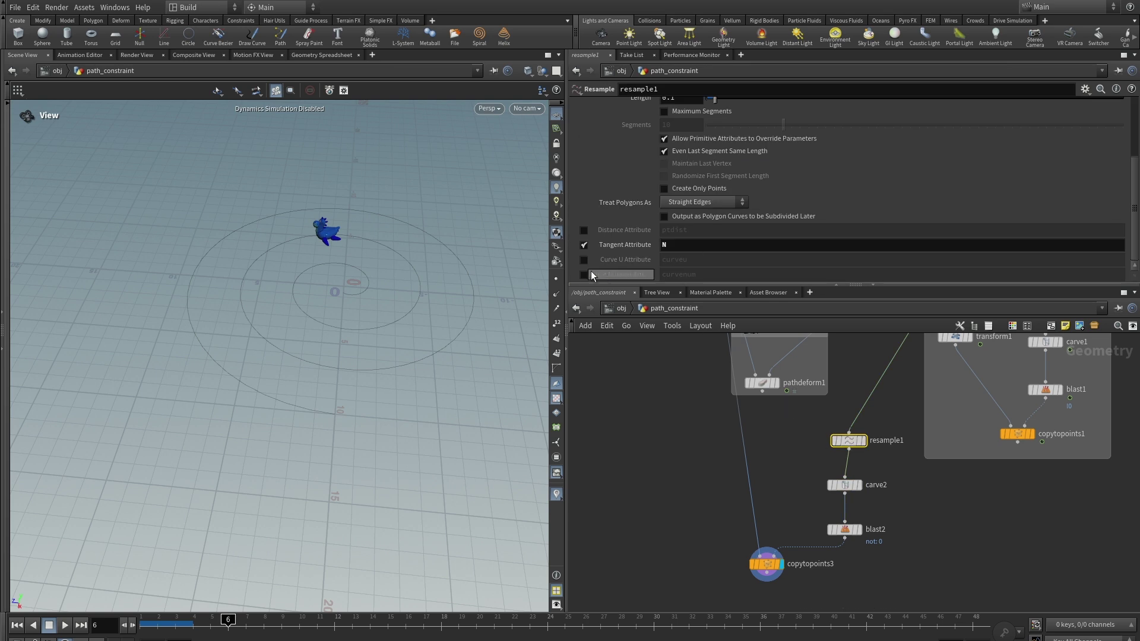
{"action": "mouse_move", "coordinate": [859, 447]}
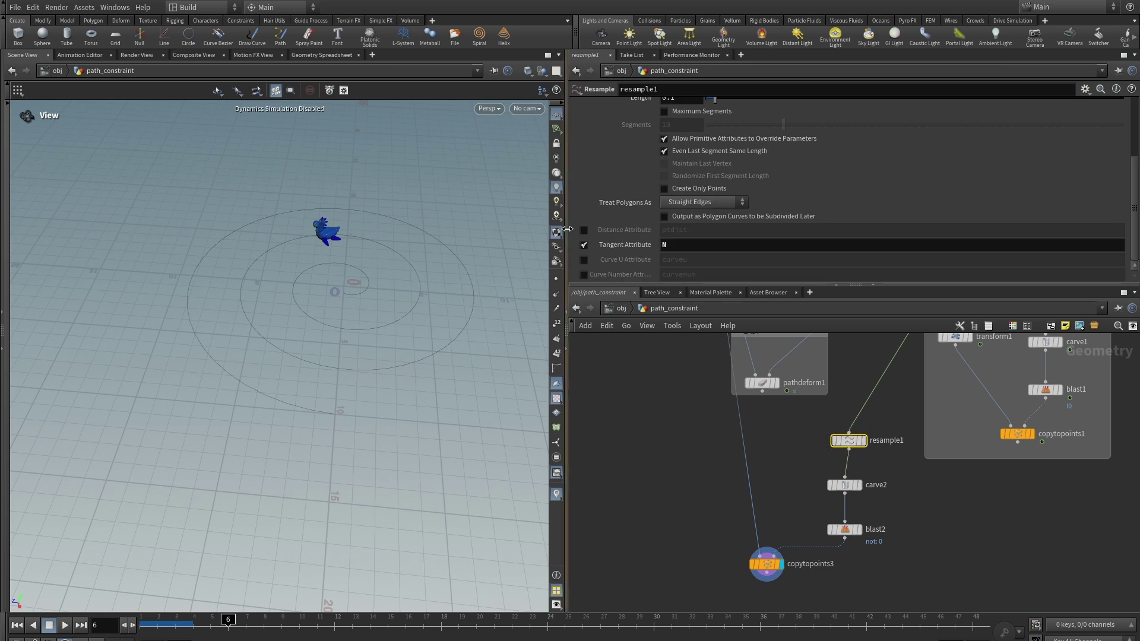
{"action": "left_click", "coordinate": [584, 260]}
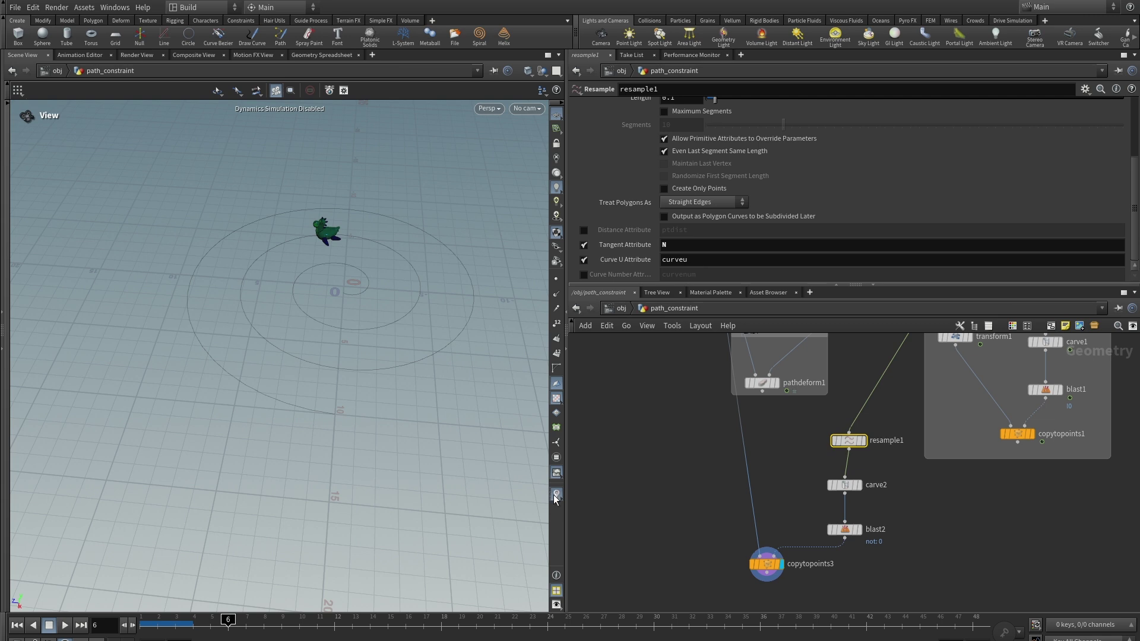
- Display the resample1 result and open its node information to check the point attributes
{"action": "scroll", "coordinate": [899, 518], "scroll_direction": "up", "scroll_amount": 2}
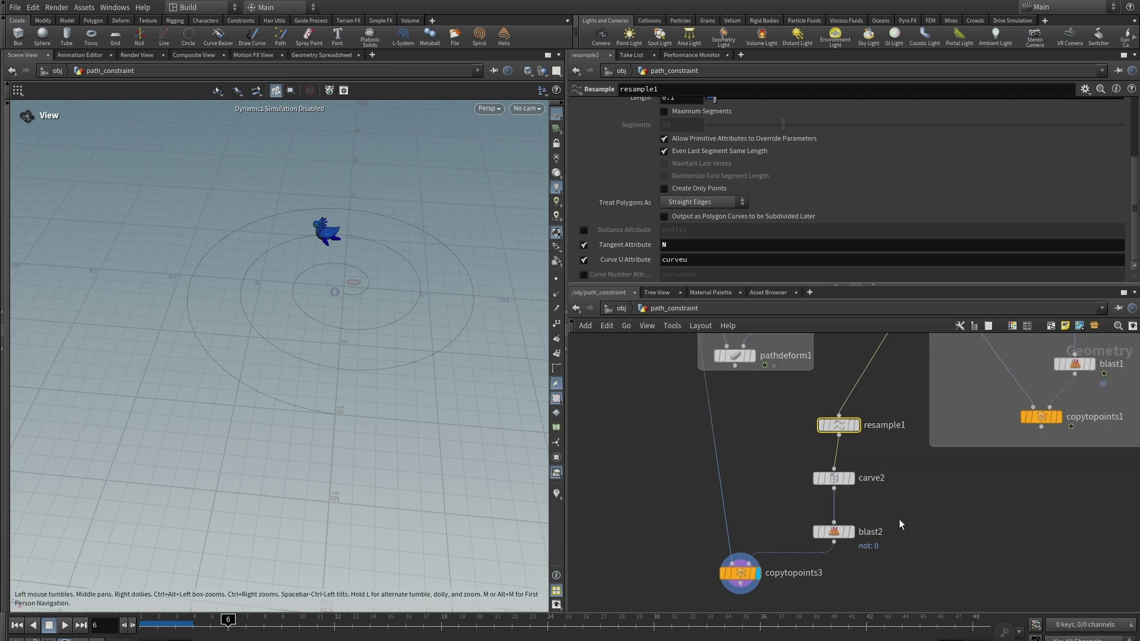
{"action": "left_click", "coordinate": [852, 480]}
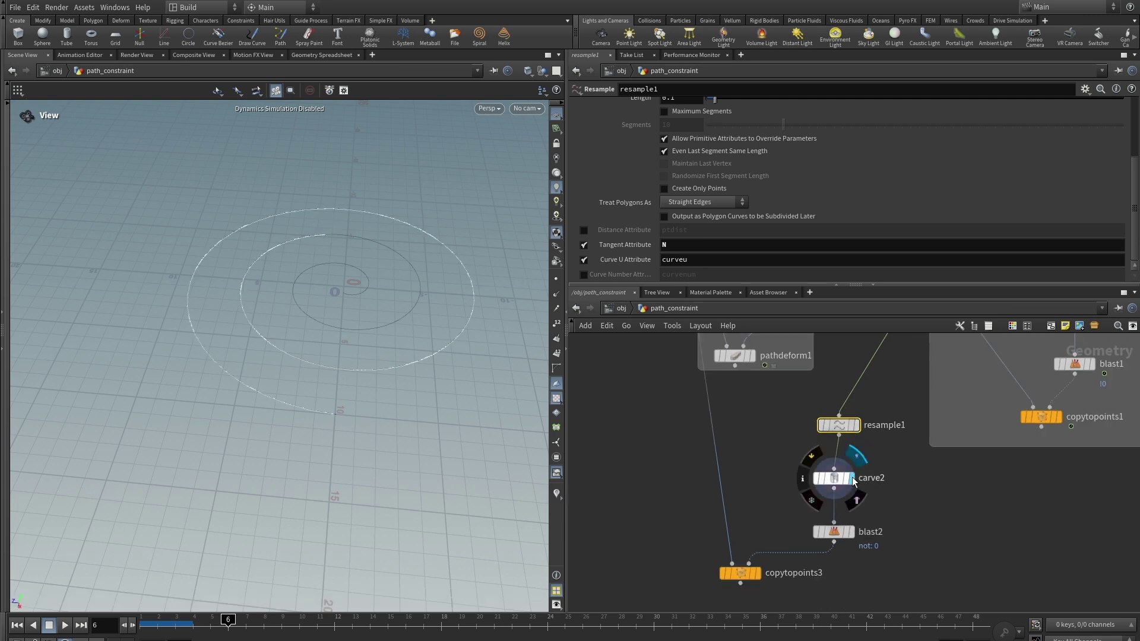
{"action": "left_click", "coordinate": [857, 404]}
{"action": "left_click", "coordinate": [808, 422]}
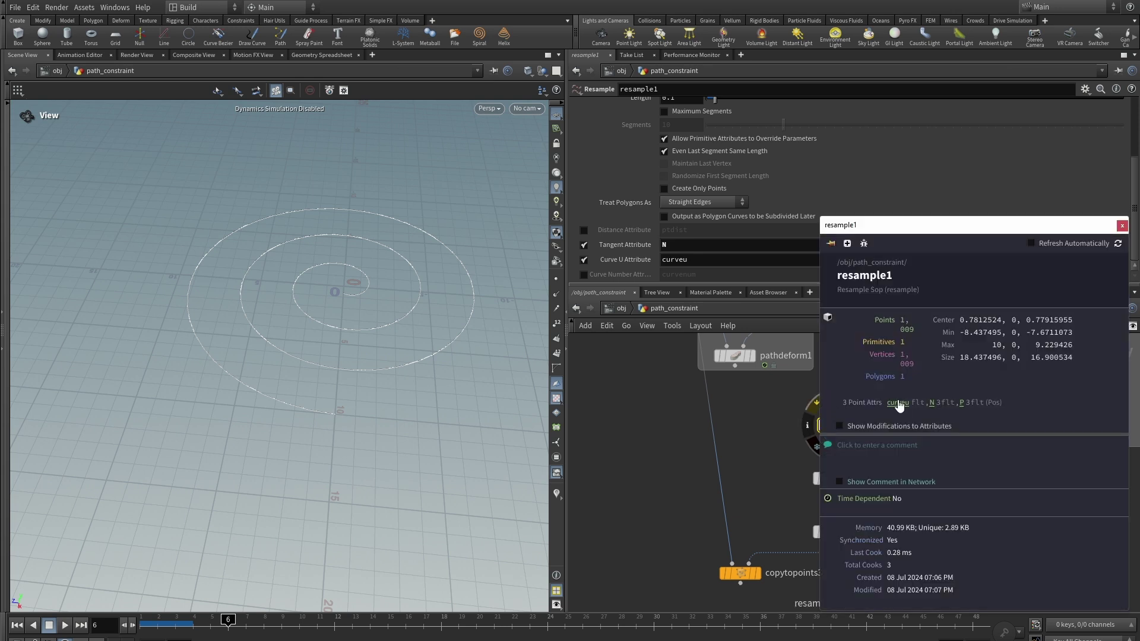
- Colour the spiral in the viewport with the curveu visualizer in place of the tangentu one
{"action": "left_click", "coordinate": [556, 493]}
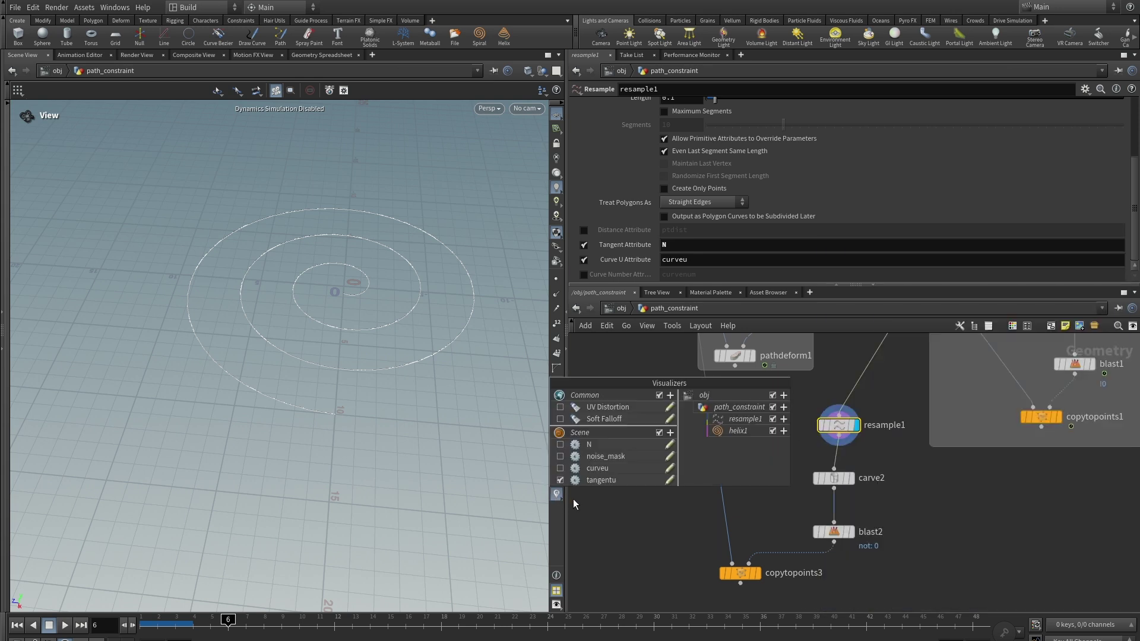
{"action": "left_click", "coordinate": [559, 469]}
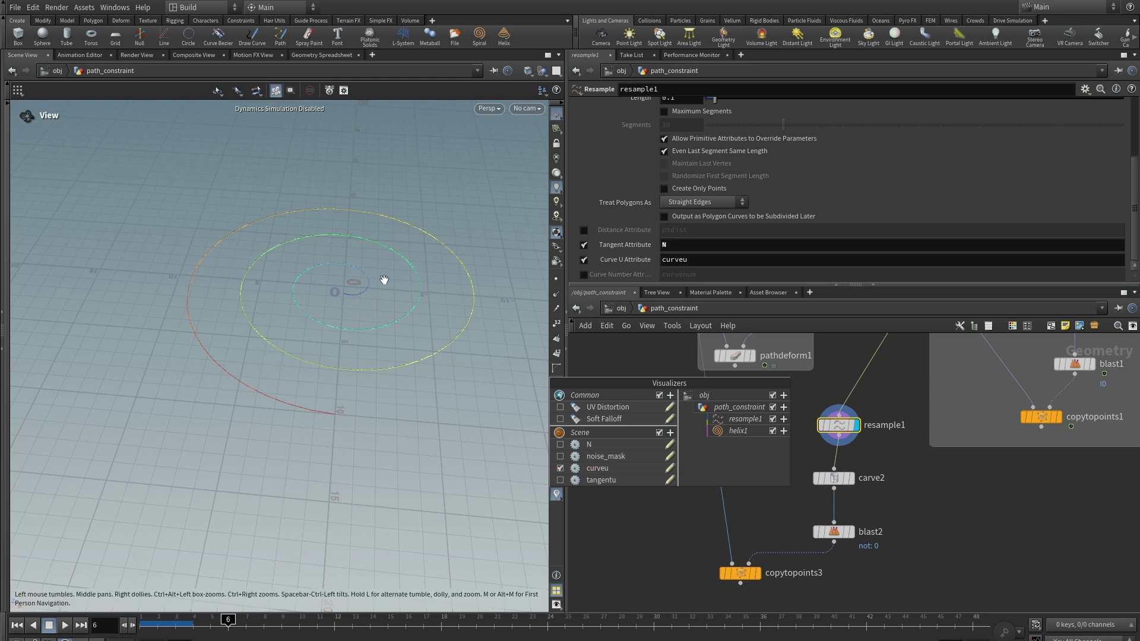
{"action": "scroll", "coordinate": [372, 311], "scroll_direction": "up", "scroll_amount": 3}
{"action": "scroll", "coordinate": [365, 313], "scroll_direction": "down", "scroll_amount": 2}
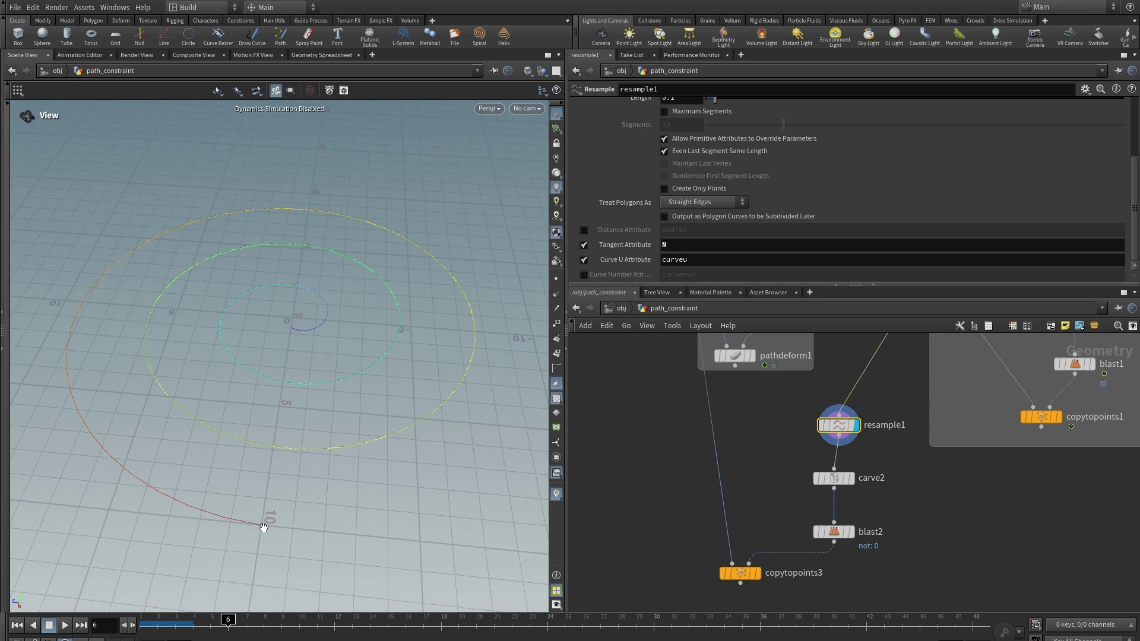
- Review the pathdeform1 parameters down to the Rotation Scale Ramp
{"action": "middle_click_drag", "start_coordinate": [792, 454], "coordinate": [796, 545]}
{"action": "left_click", "coordinate": [740, 446]}
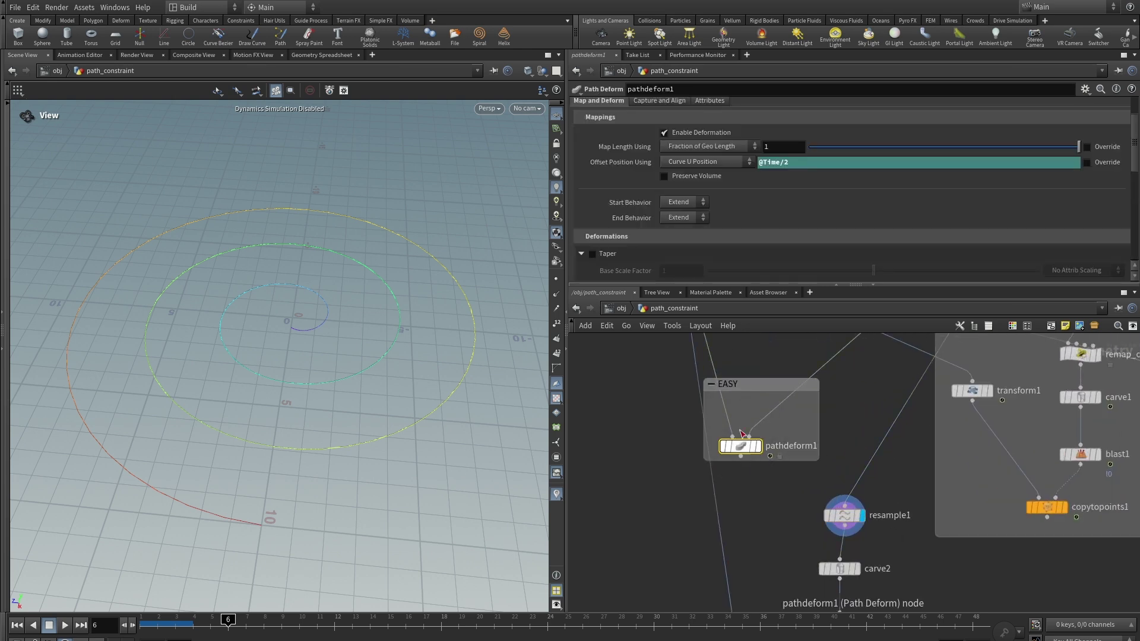
{"action": "scroll", "coordinate": [829, 231], "scroll_direction": "down", "scroll_amount": 3}
{"action": "scroll", "coordinate": [829, 231], "scroll_direction": "down", "scroll_amount": 6}
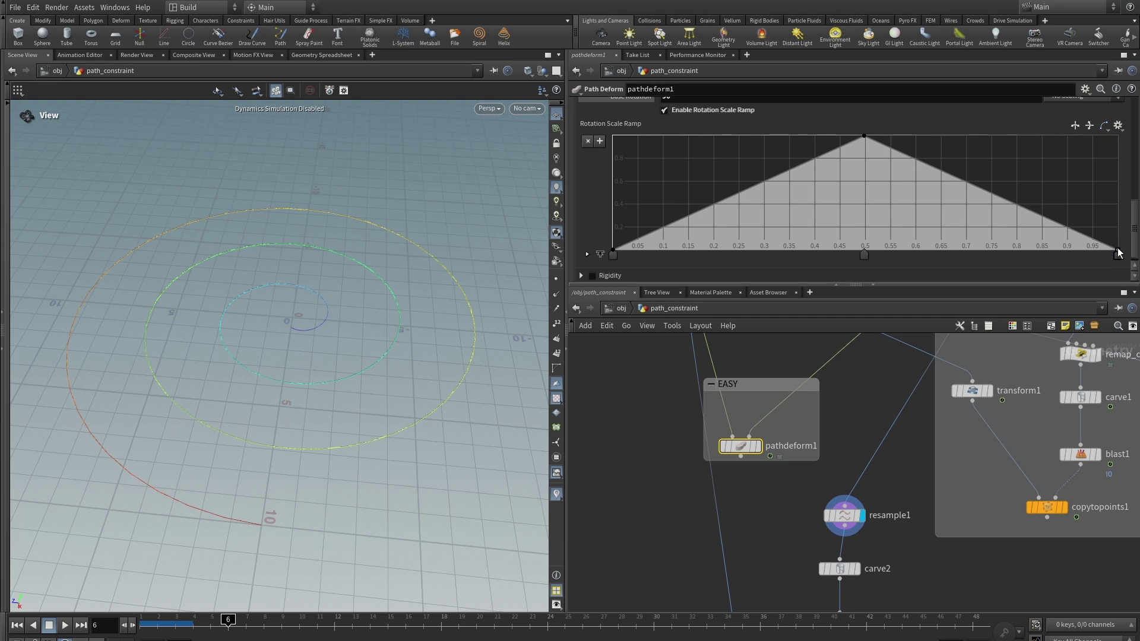
- Make room below resample1 and insert an Attribute Wrangle node between resample1 and carve2
{"action": "middle_click_drag", "start_coordinate": [892, 545], "coordinate": [888, 479]}
{"action": "left_click", "coordinate": [860, 454]}
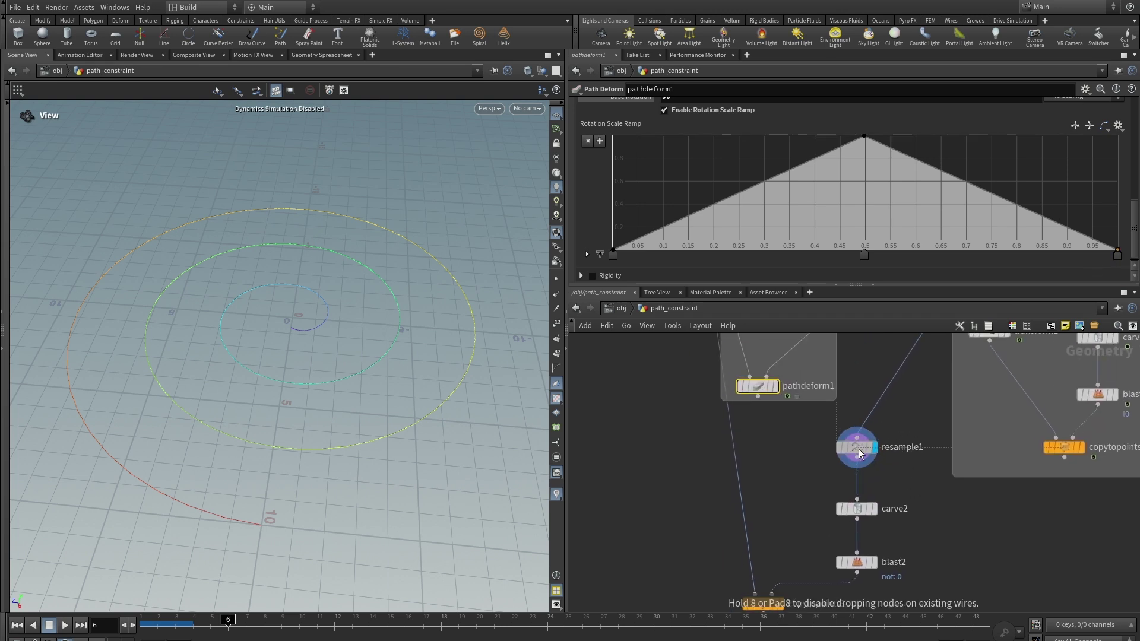
{"action": "left_click_drag", "start_coordinate": [860, 455], "coordinate": [864, 448]}
{"action": "middle_click_drag", "start_coordinate": [907, 467], "coordinate": [906, 465]}
{"action": "scroll", "coordinate": [926, 492], "scroll_direction": "up", "scroll_amount": 2}
{"action": "middle_click_drag", "start_coordinate": [942, 523], "coordinate": [944, 483]}
{"action": "scroll", "coordinate": [899, 461], "scroll_direction": "up", "scroll_amount": 2}
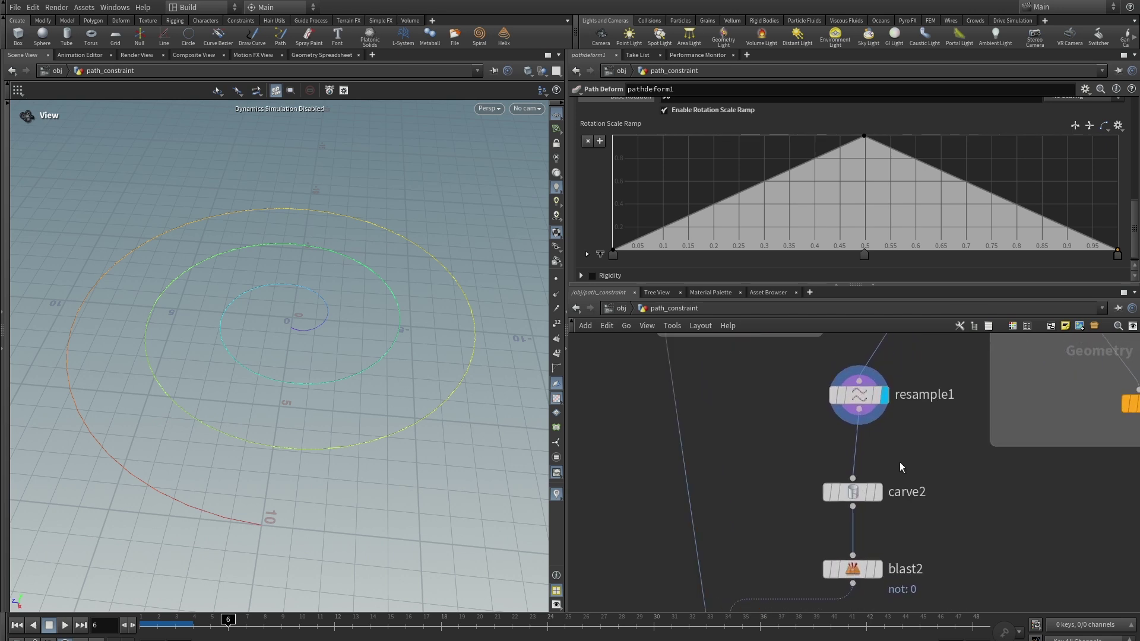
{"action": "scroll", "coordinate": [899, 462], "scroll_direction": "up", "scroll_amount": 1}
{"action": "key", "text": "Tab"}
{"action": "mouse_move", "coordinate": [939, 485]}
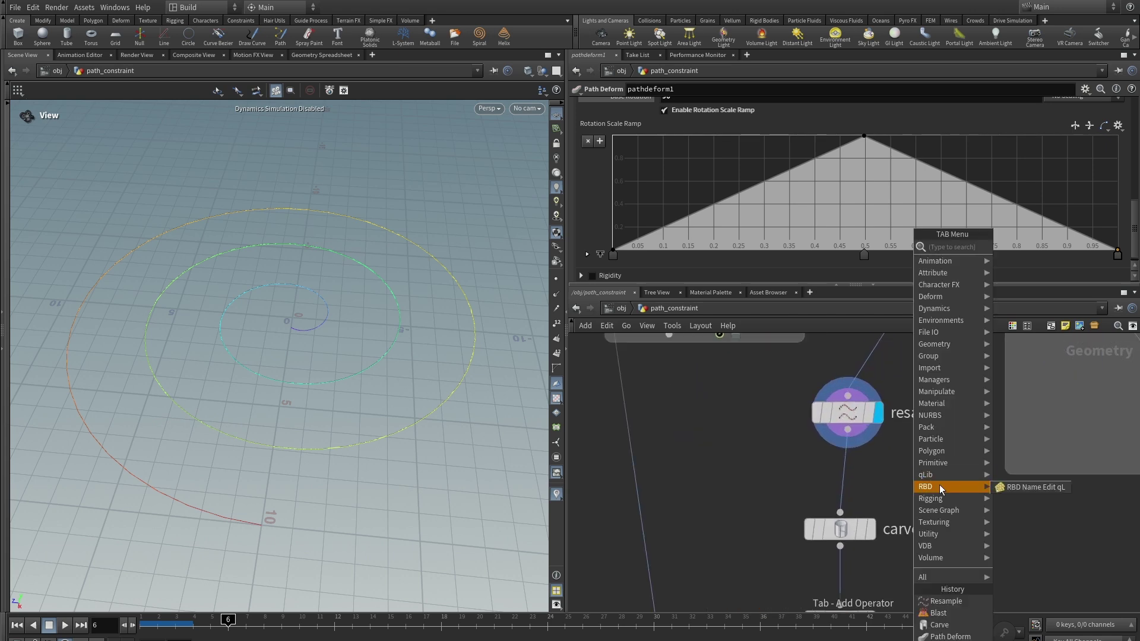
{"action": "type", "text": "wra"}
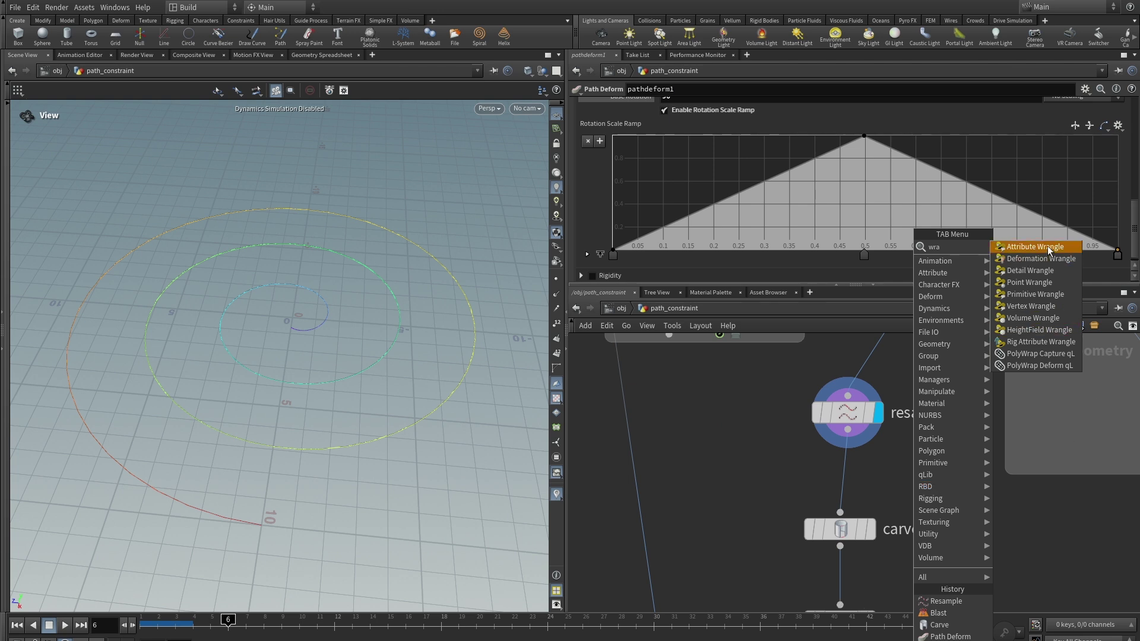
{"action": "left_click", "coordinate": [1049, 252]}
{"action": "left_click", "coordinate": [847, 479]}
- Enter the VEX code f@curve = chramp('curveu_ramp',f@curveu); in attribwrangle1
{"action": "left_click", "coordinate": [635, 186]}
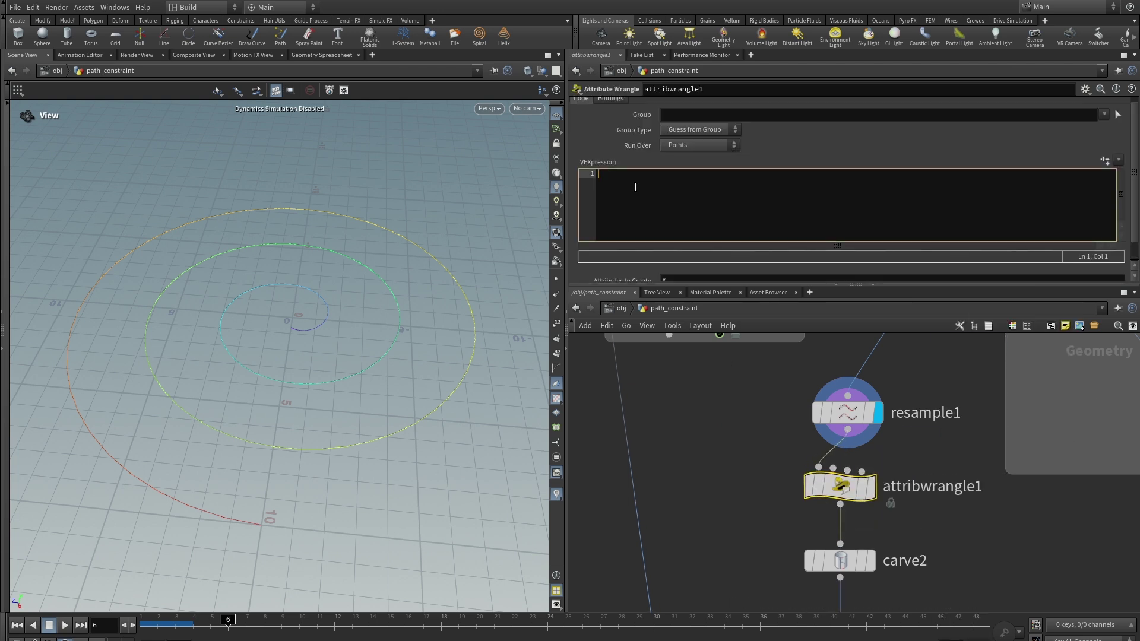
{"action": "type", "text": "f@curve = chr"}
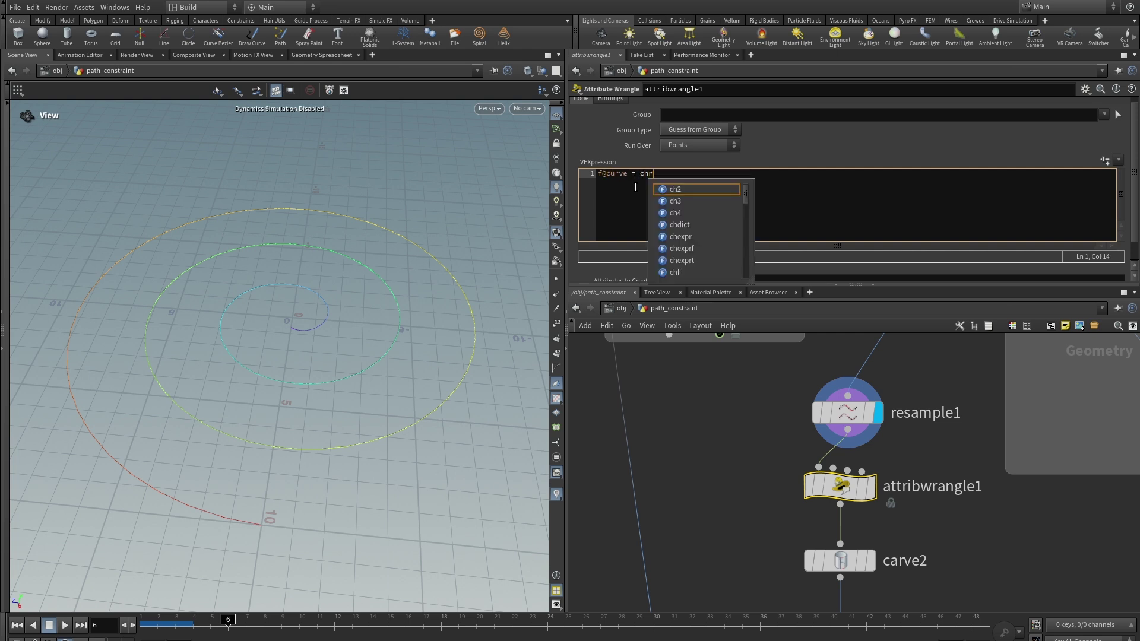
{"action": "type", "text": "amp("}
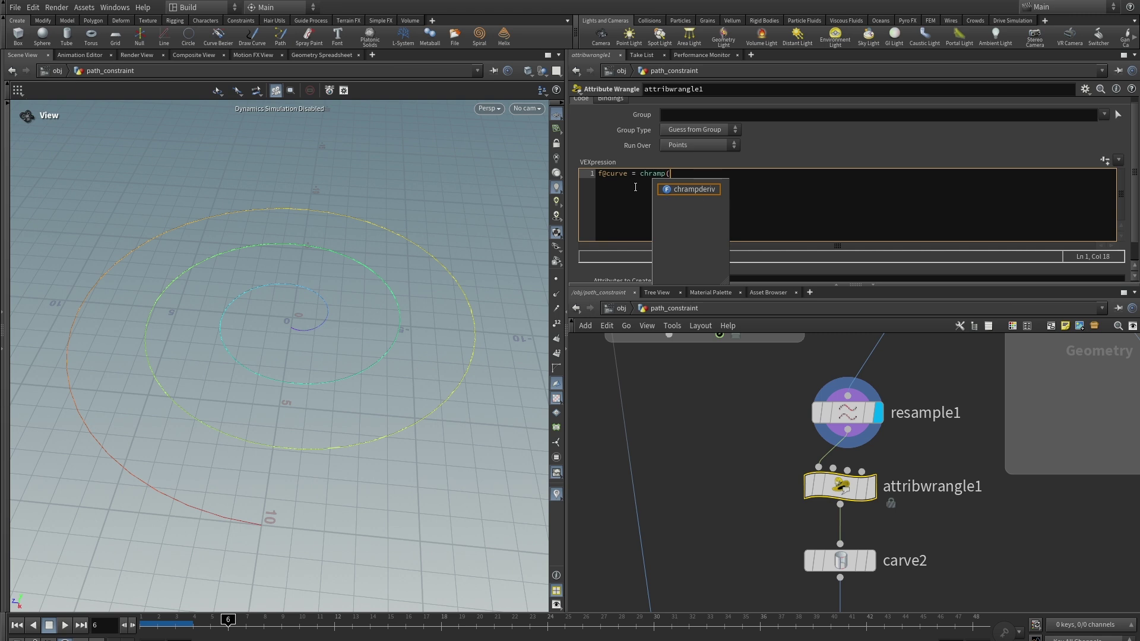
{"action": "type", "text": "\"\""}
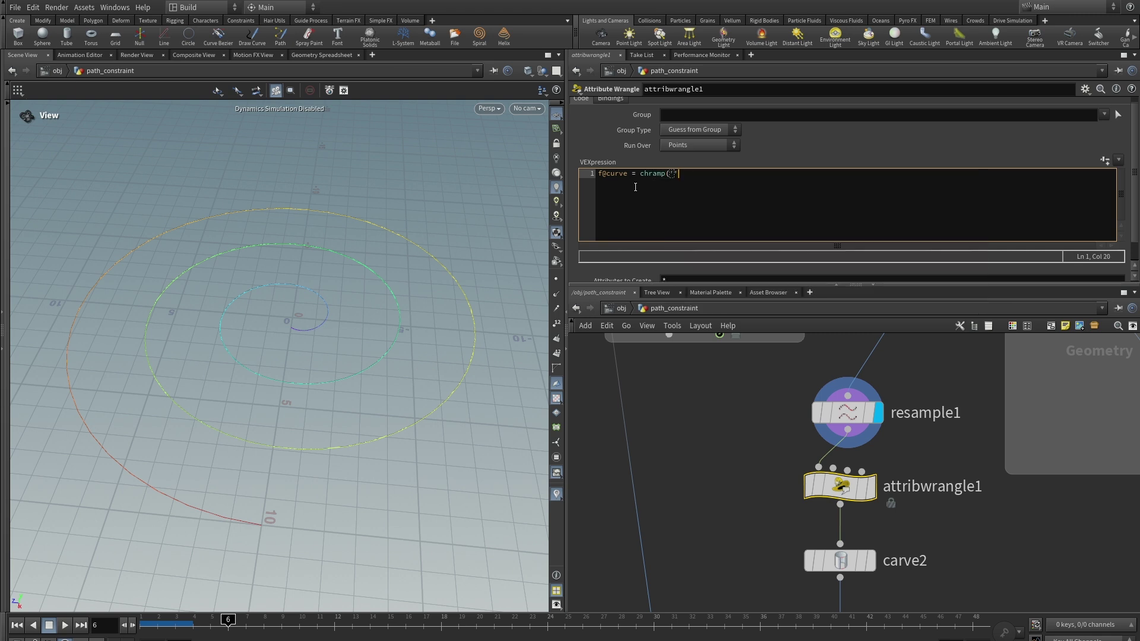
{"action": "key", "text": "Left"}
{"action": "type", "text": "curveu_ramp',f"}
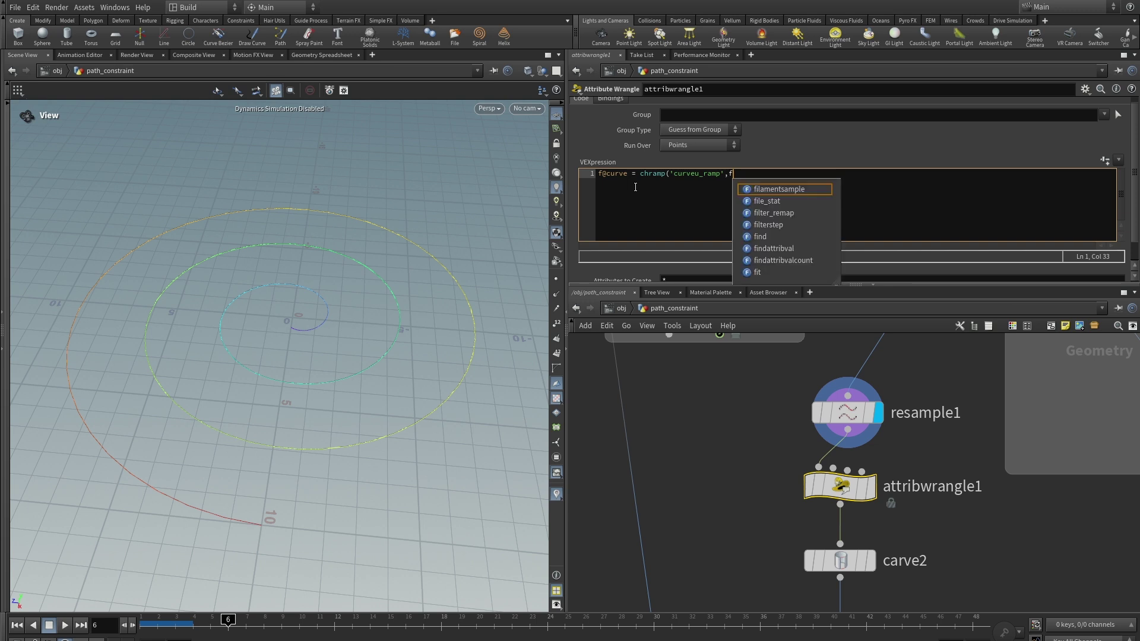
{"action": "type", "text": "@curve"}
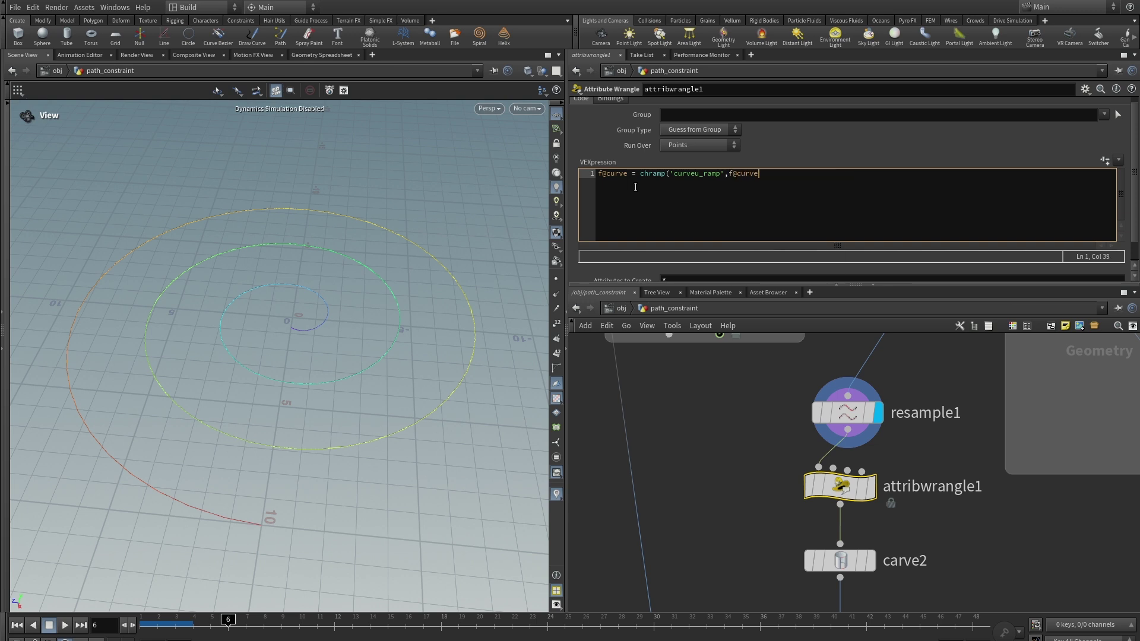
{"action": "type", "text": "u);"}
{"action": "left_click", "coordinate": [725, 410]}
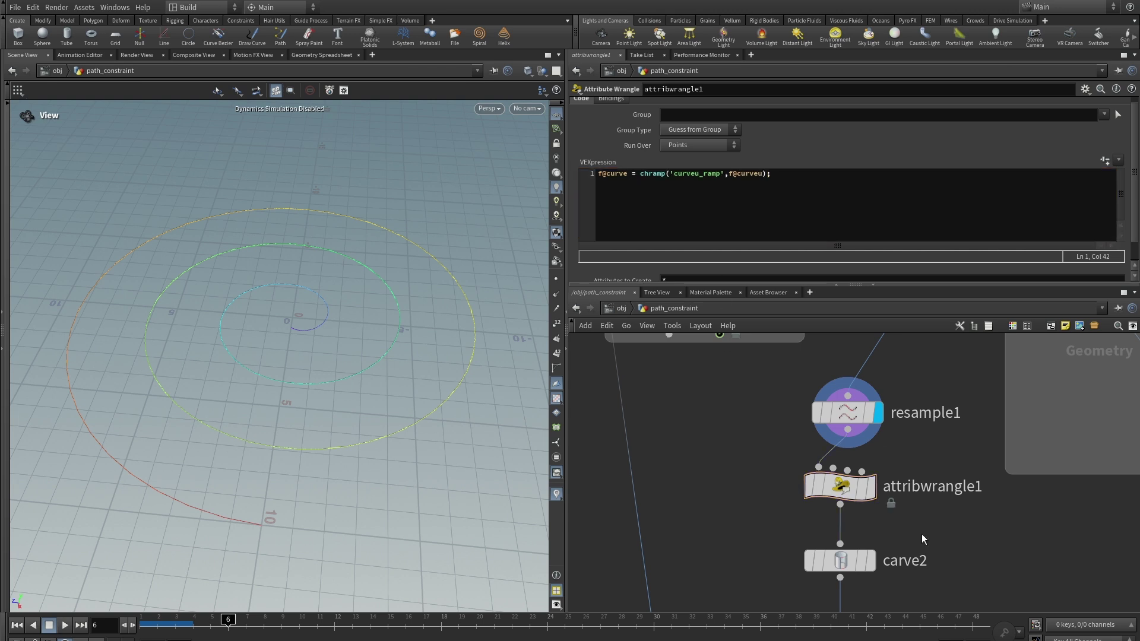
- Display the attribwrangle1 result in the viewport
{"action": "scroll", "coordinate": [923, 538], "scroll_direction": "down", "scroll_amount": 1}
{"action": "scroll", "coordinate": [947, 479], "scroll_direction": "up", "scroll_amount": 1}
{"action": "mouse_move", "coordinate": [875, 463]}
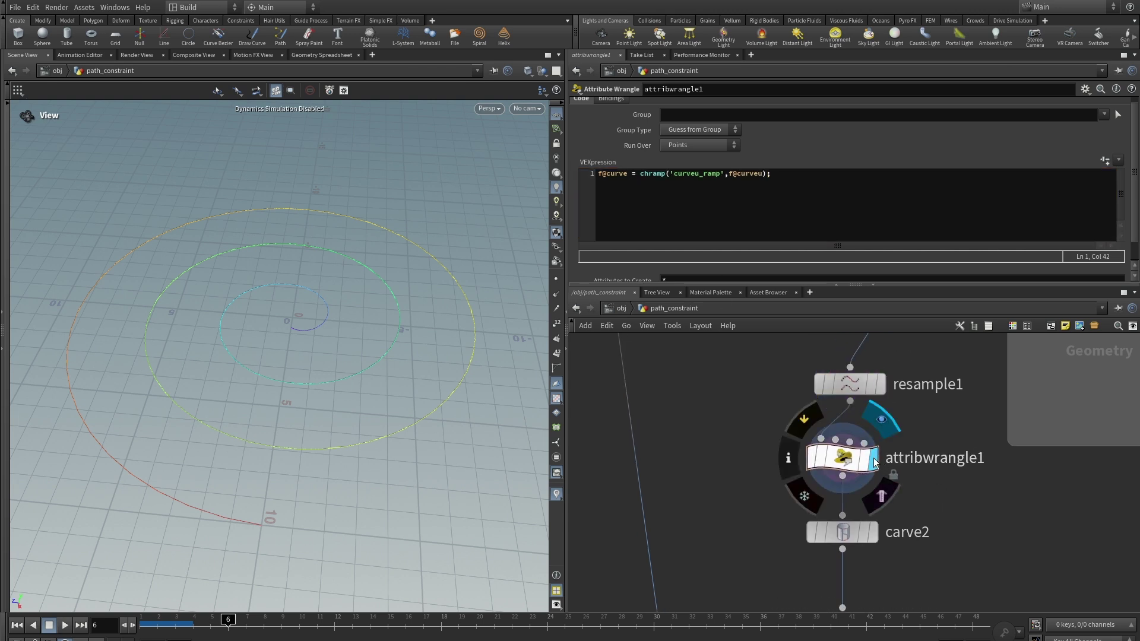
{"action": "left_click", "coordinate": [874, 463]}
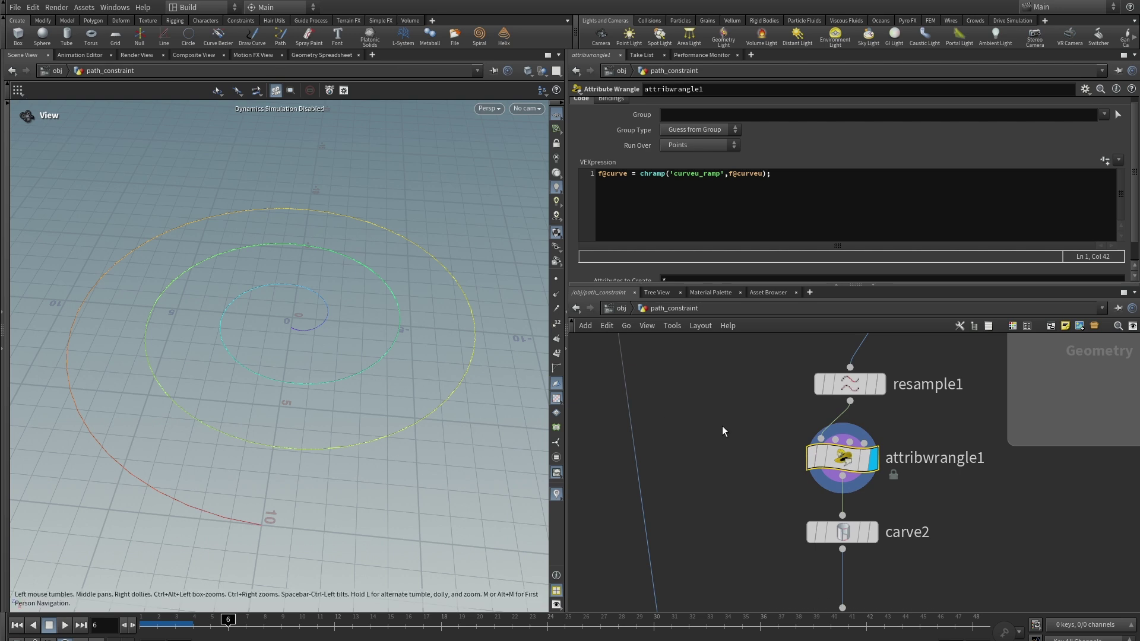
- Generate the Curveu Ramp parameter from the attribwrangle1 code and enlarge its ramp graph
{"action": "scroll", "coordinate": [729, 415], "scroll_direction": "down", "scroll_amount": 2}
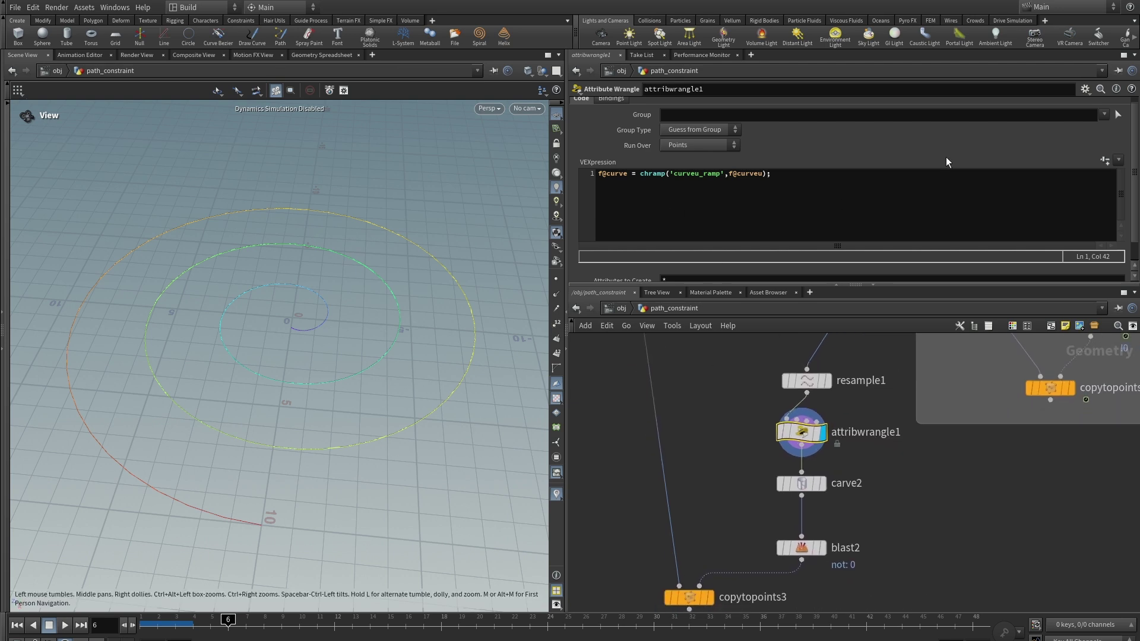
{"action": "left_click_drag", "start_coordinate": [859, 285], "coordinate": [859, 291]}
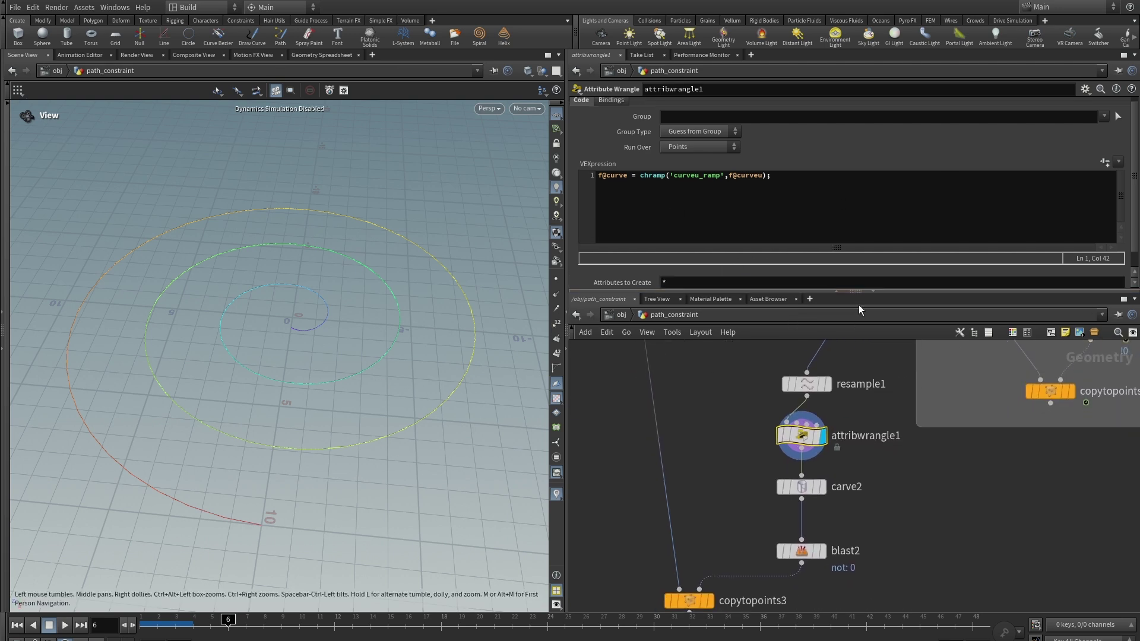
{"action": "left_click", "coordinate": [1104, 163]}
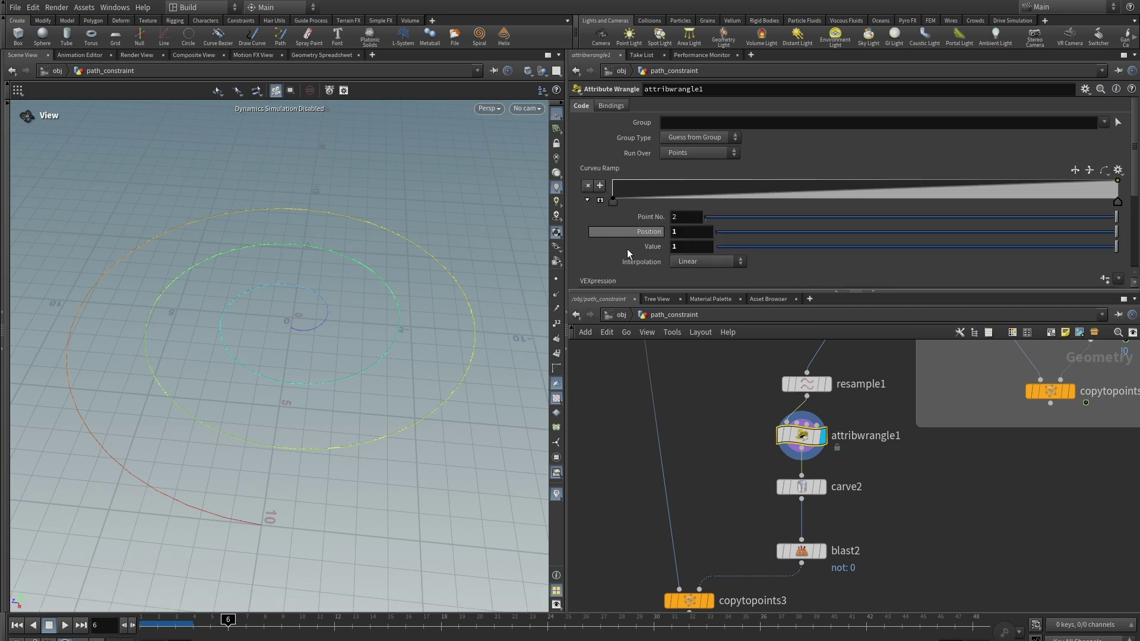
{"action": "left_click", "coordinate": [600, 201]}
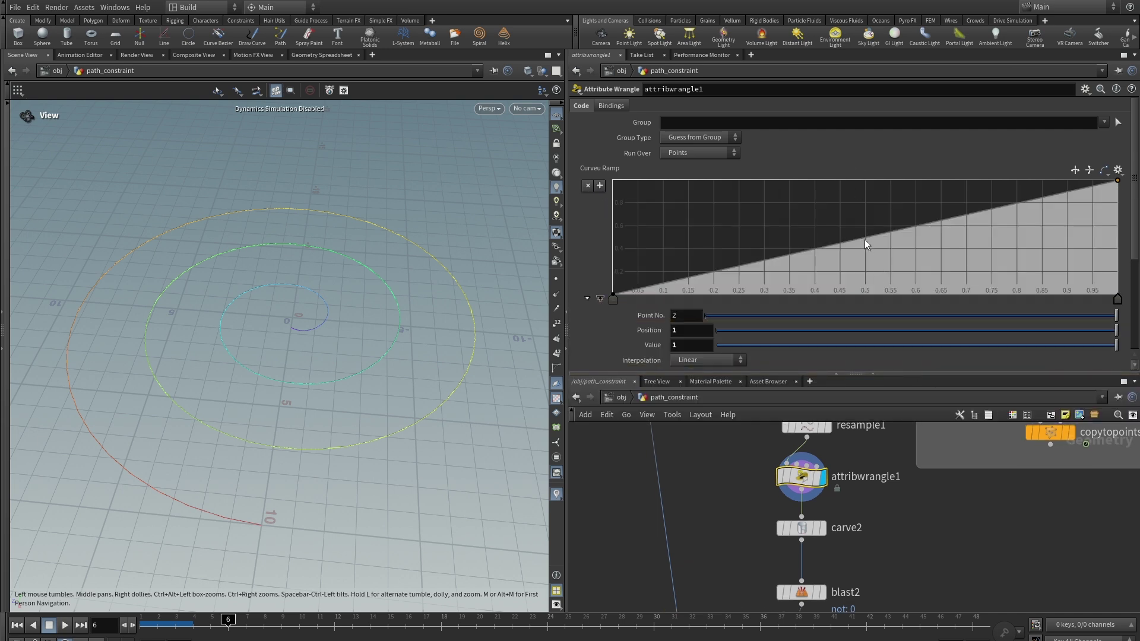
- Shape the Curveu Ramp into a triangle with a point of value 1 near position 0.5 and the end point at 0
{"action": "left_click_drag", "start_coordinate": [864, 239], "coordinate": [864, 180]}
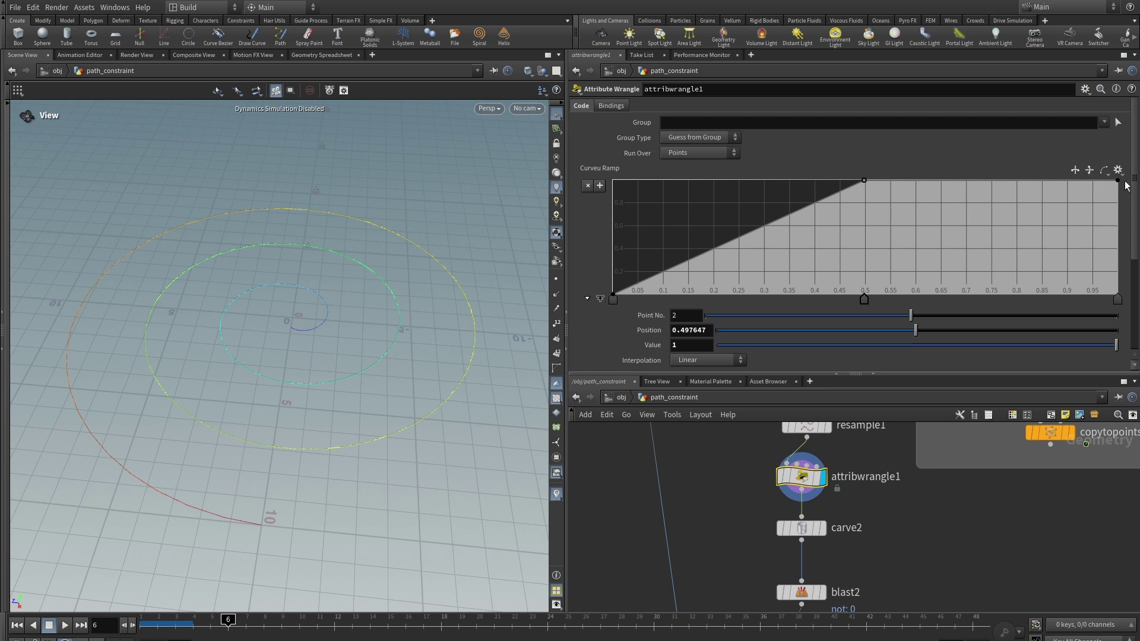
{"action": "left_click_drag", "start_coordinate": [1118, 181], "coordinate": [1117, 293]}
{"action": "scroll", "coordinate": [929, 558], "scroll_direction": "down", "scroll_amount": 2}
{"action": "middle_click_drag", "start_coordinate": [930, 558], "coordinate": [884, 540]}
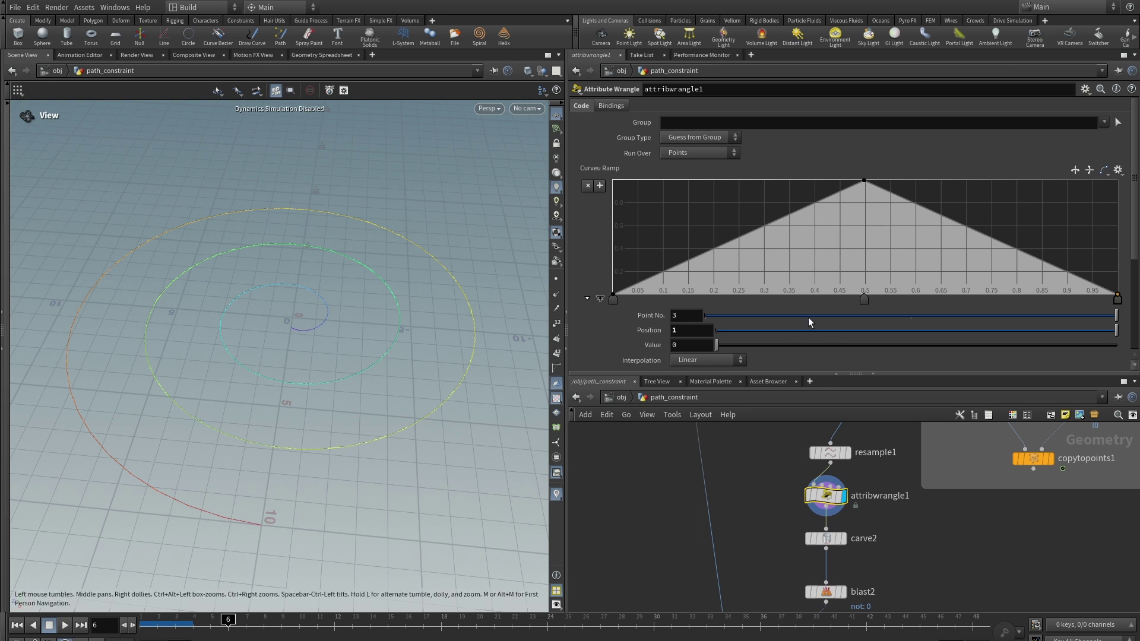
{"action": "middle_click_drag", "start_coordinate": [888, 534], "coordinate": [877, 567]}
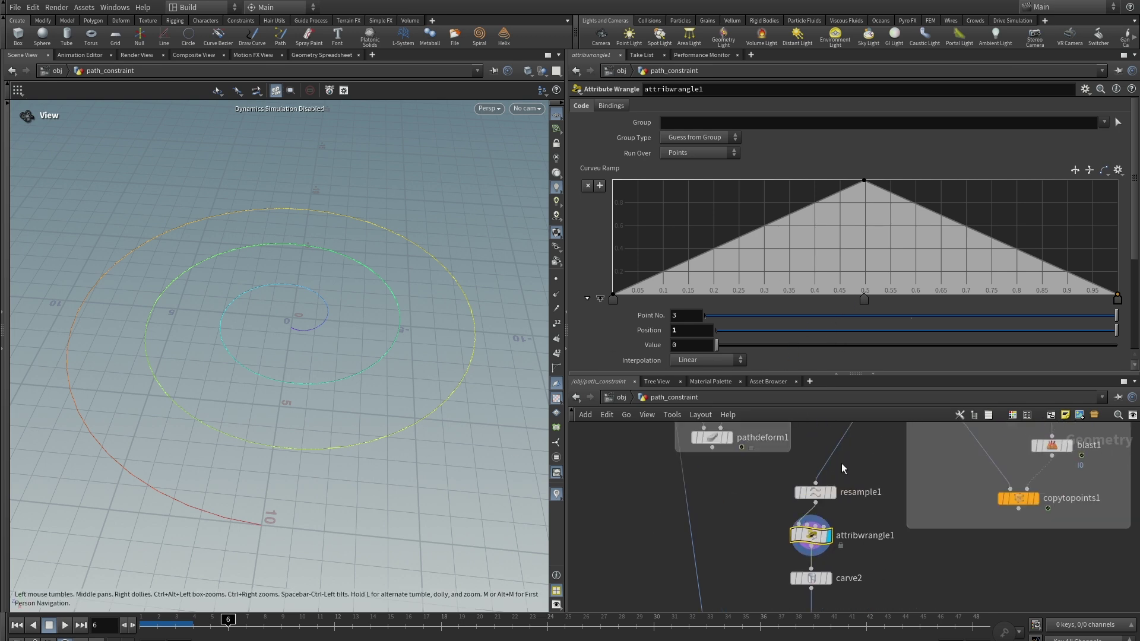
{"action": "mouse_move", "coordinate": [815, 511]}
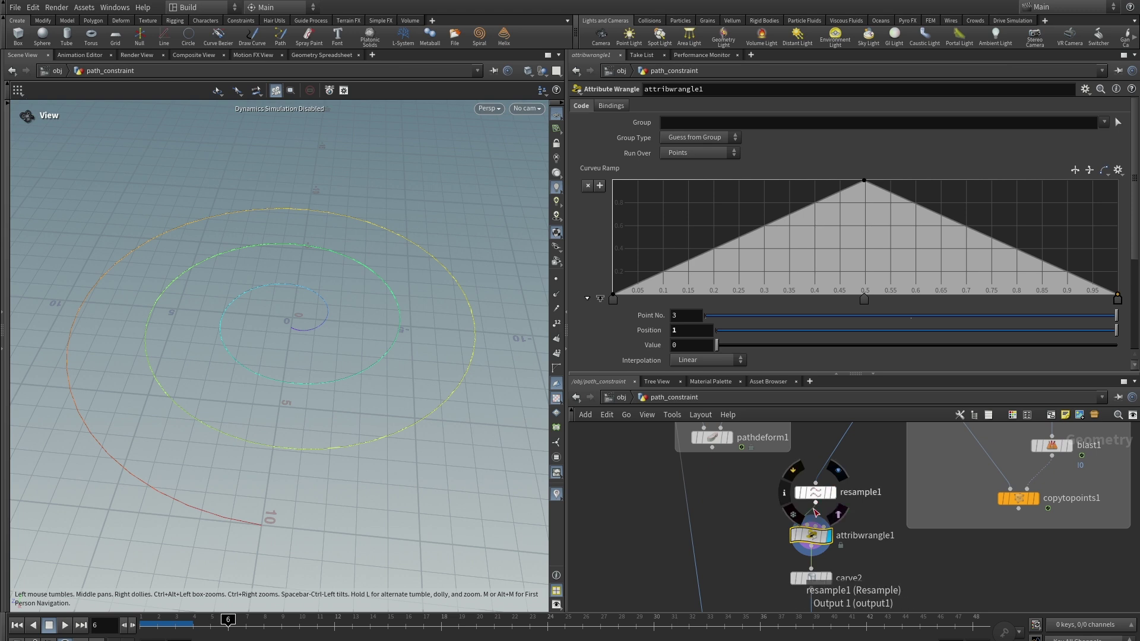
- Correct the attribute assigned in the attribwrangle1 code from f@curve to f@curveu
{"action": "scroll", "coordinate": [846, 166], "scroll_direction": "down", "scroll_amount": 4}
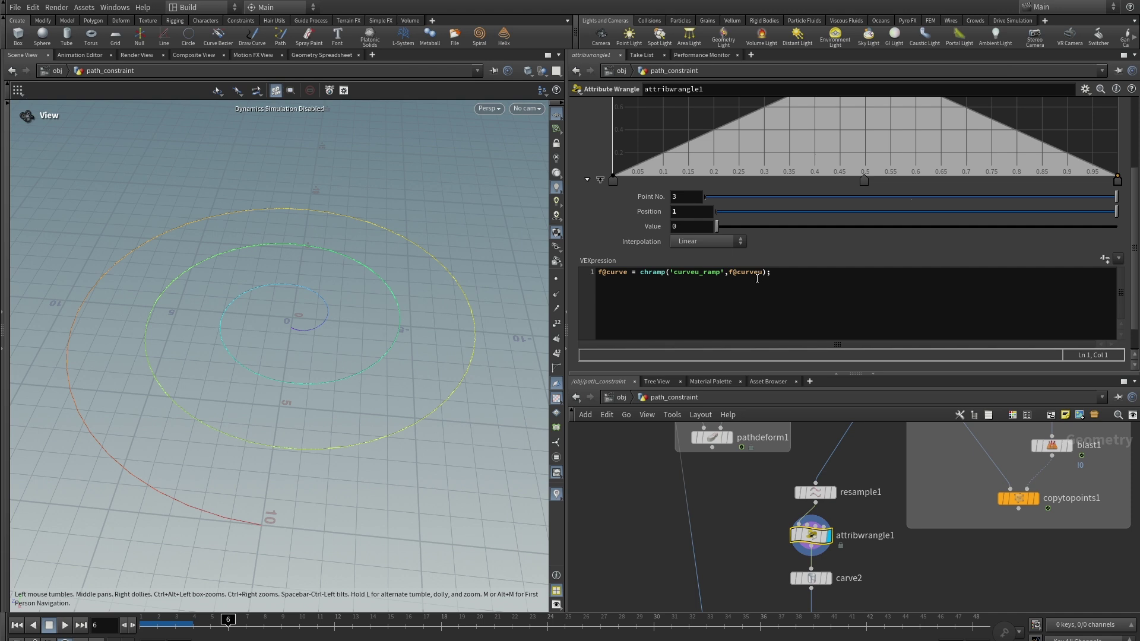
{"action": "left_click", "coordinate": [628, 273]}
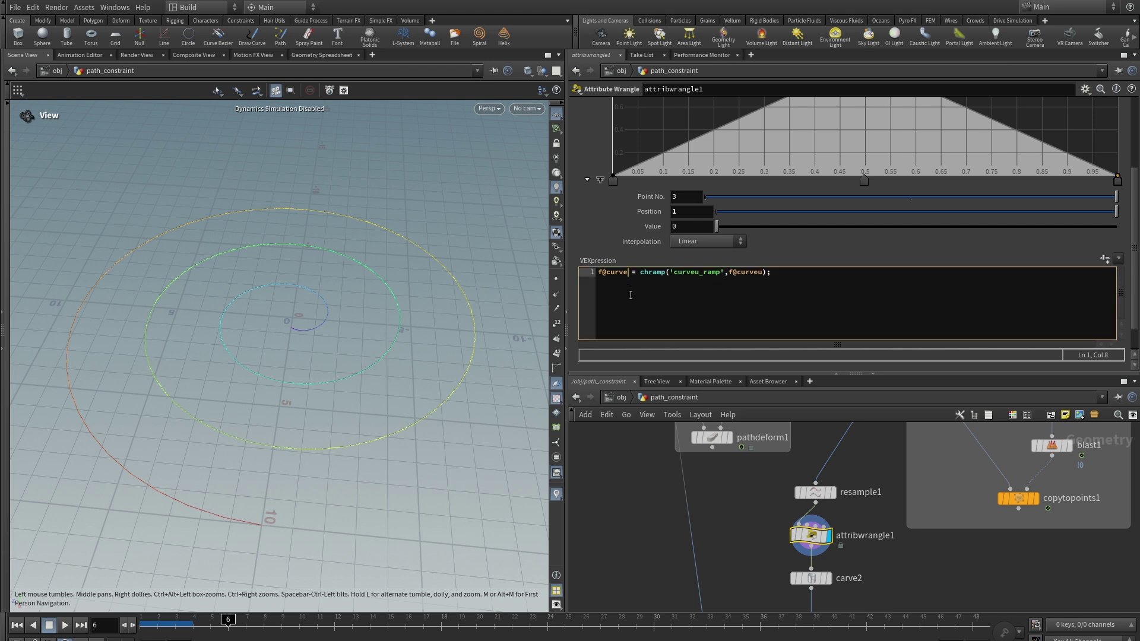
{"action": "type", "text": "u"}
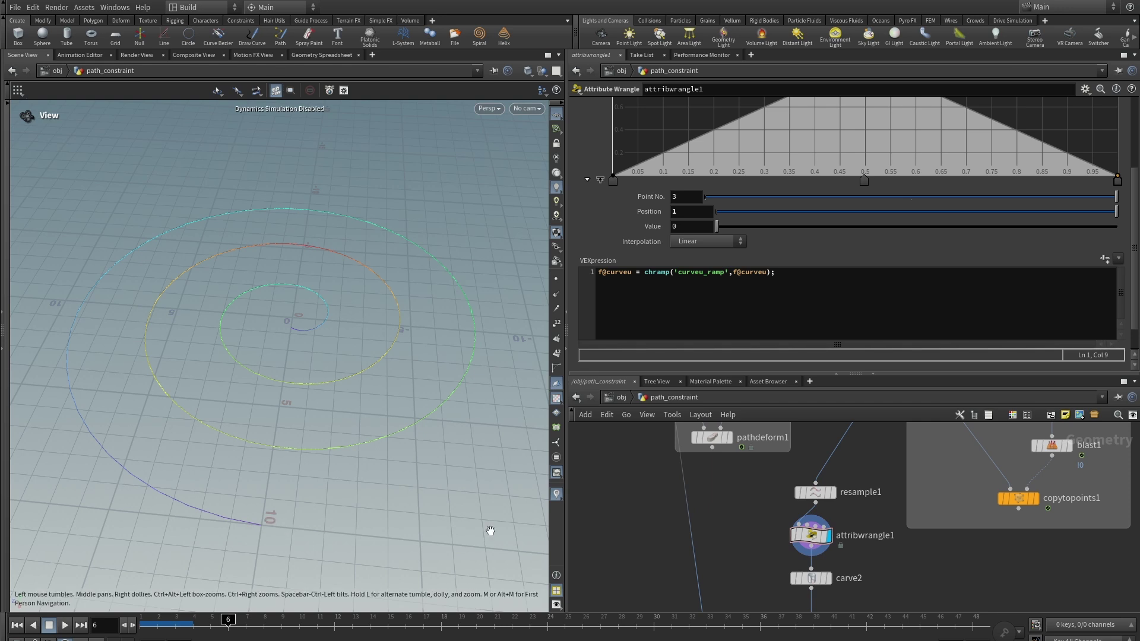
- Display the blast2 result and open its node information to check the point attributes
{"action": "scroll", "coordinate": [889, 553], "scroll_direction": "down", "scroll_amount": 1}
{"action": "middle_click_drag", "start_coordinate": [889, 553], "coordinate": [905, 510]}
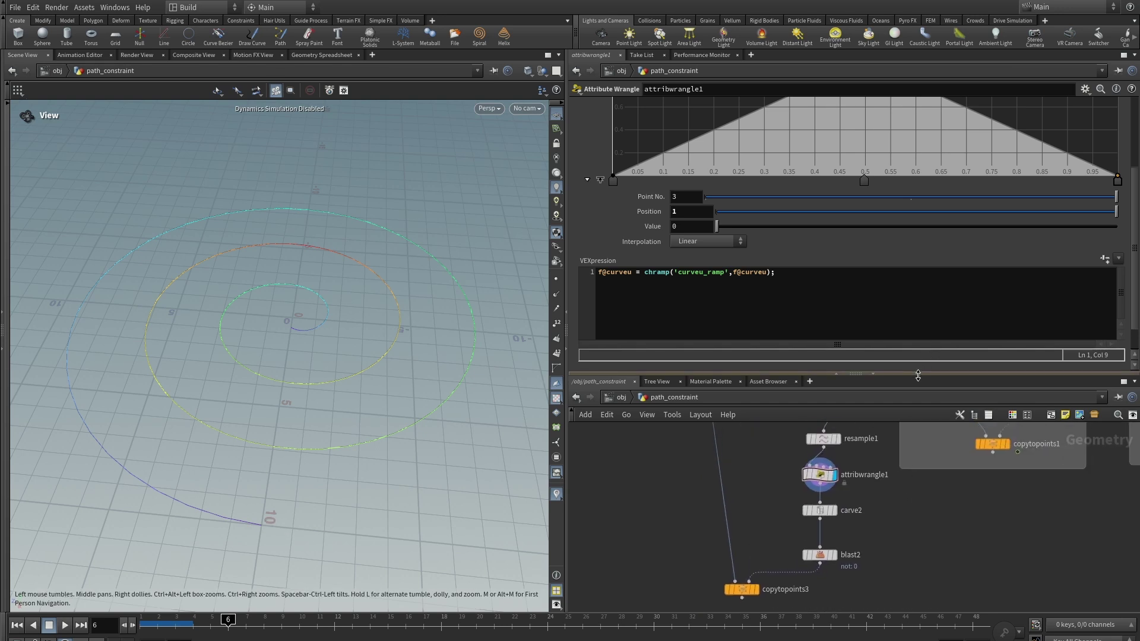
{"action": "left_click_drag", "start_coordinate": [918, 375], "coordinate": [918, 244]}
{"action": "middle_click_drag", "start_coordinate": [911, 497], "coordinate": [889, 433]}
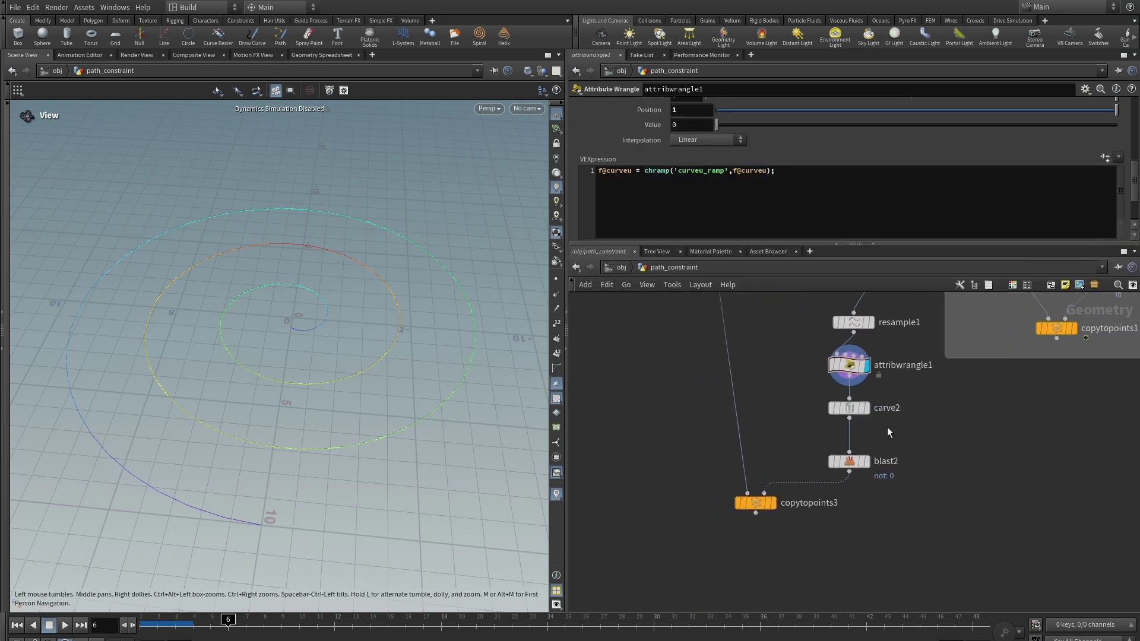
{"action": "left_click", "coordinate": [870, 461]}
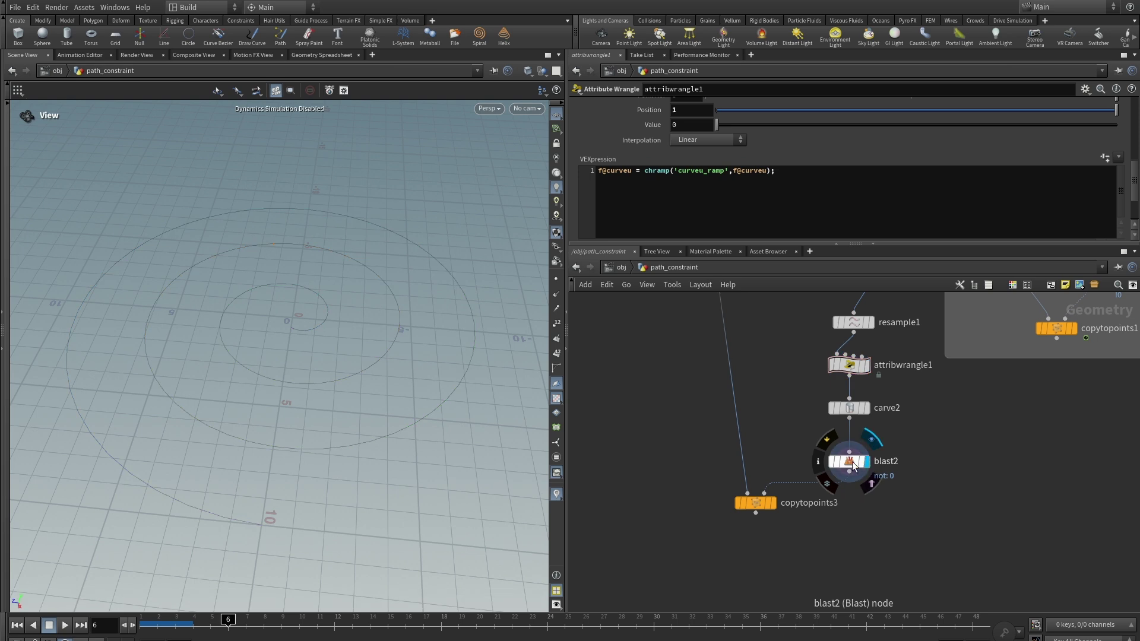
{"action": "left_click", "coordinate": [854, 461]}
{"action": "mouse_move", "coordinate": [913, 438]}
{"action": "middle_mouse_down"}
{"action": "mouse_move", "coordinate": [918, 451]}
{"action": "mouse_move", "coordinate": [921, 427]}
{"action": "middle_mouse_up"}
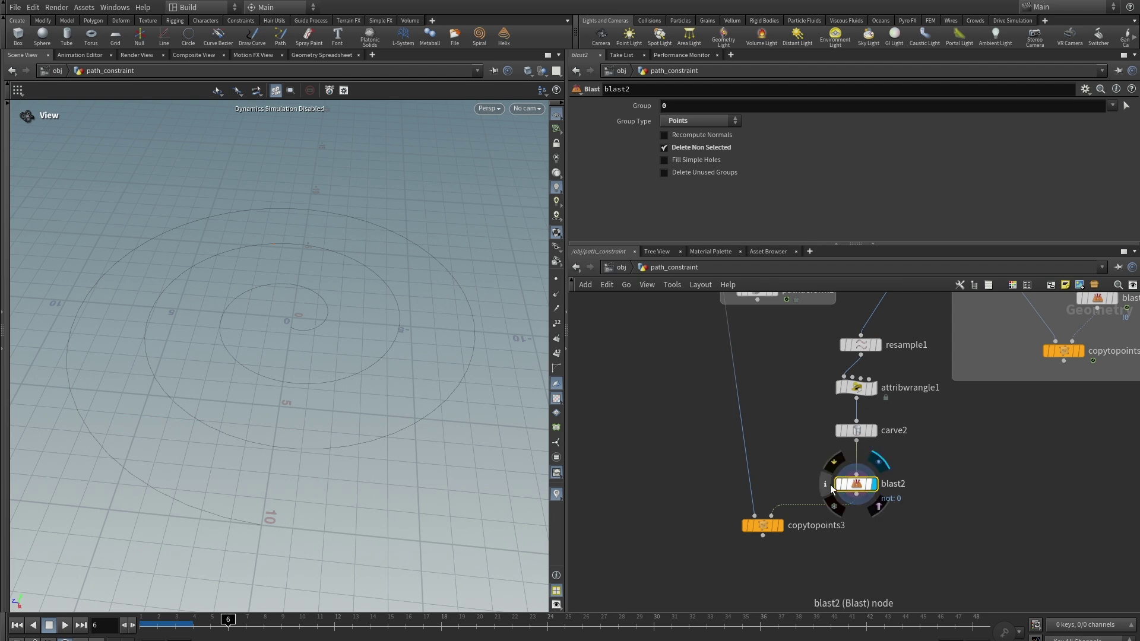
{"action": "middle_click", "coordinate": [856, 483]}
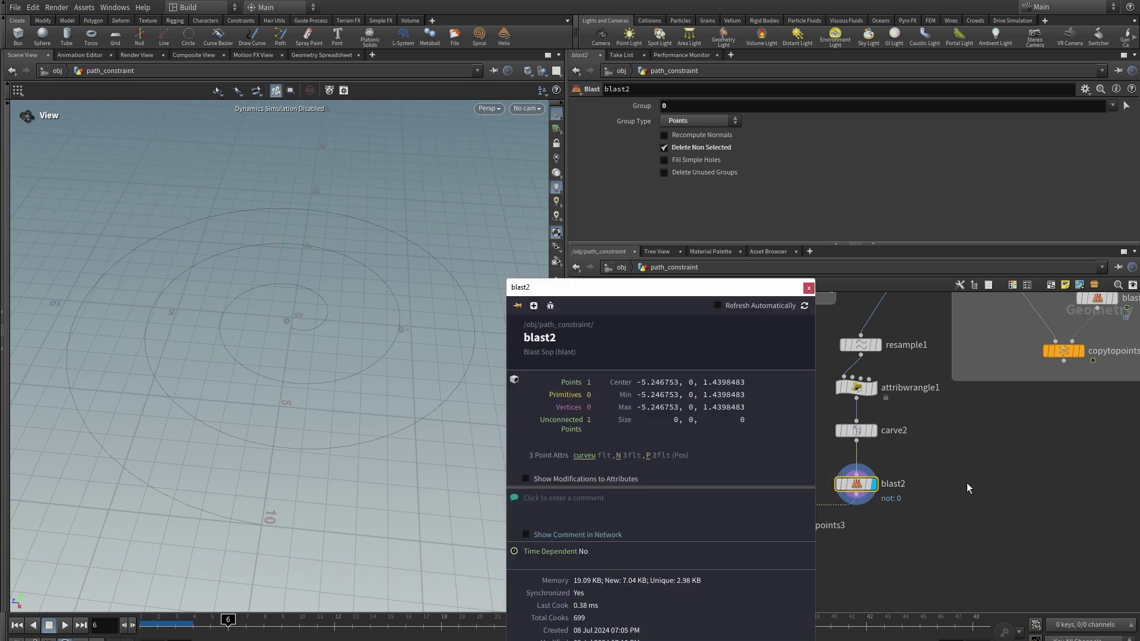
- Show the blast2 point attributes in the Geometry Spreadsheet and filter them to curveu
{"action": "left_click", "coordinate": [321, 54]}
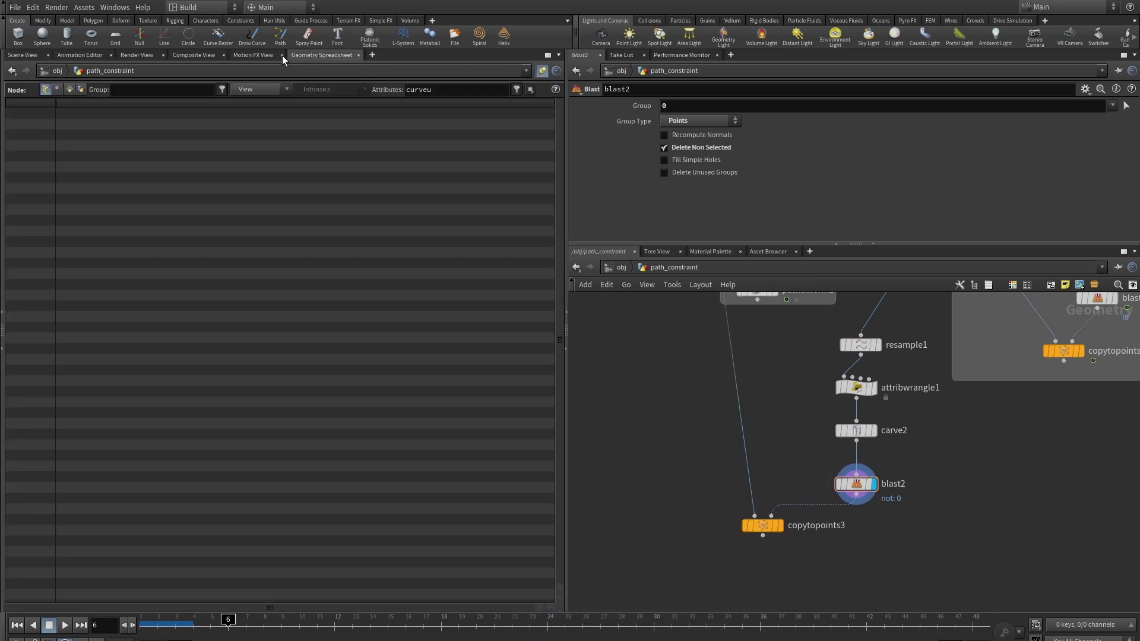
{"action": "left_click", "coordinate": [848, 485]}
{"action": "middle_click_drag", "start_coordinate": [899, 400], "coordinate": [892, 431]}
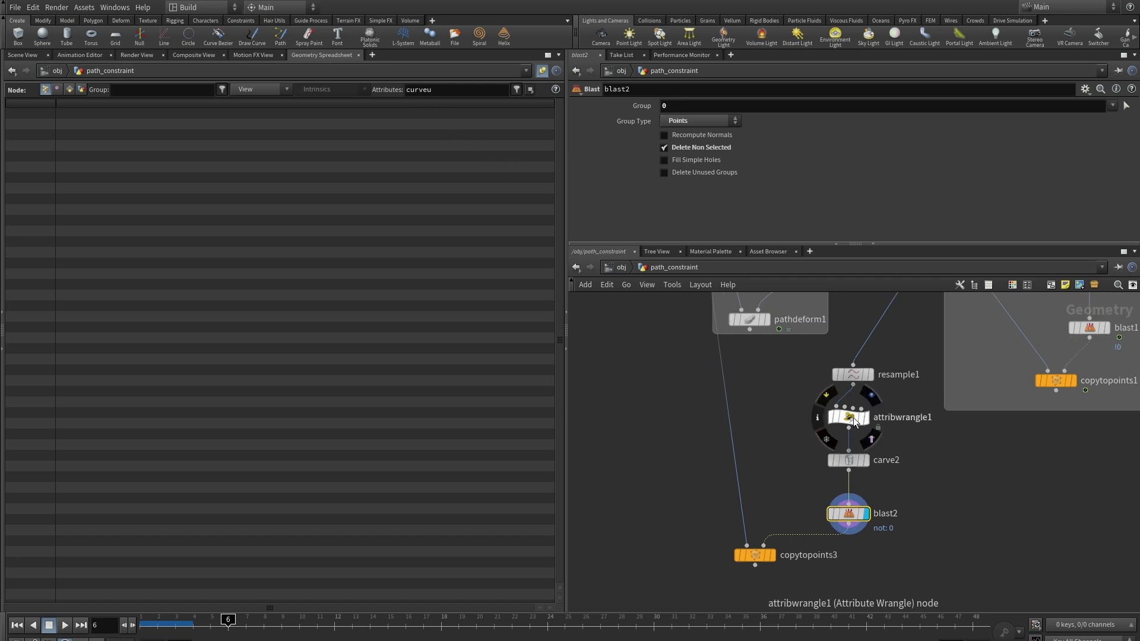
{"action": "left_click", "coordinate": [848, 418]}
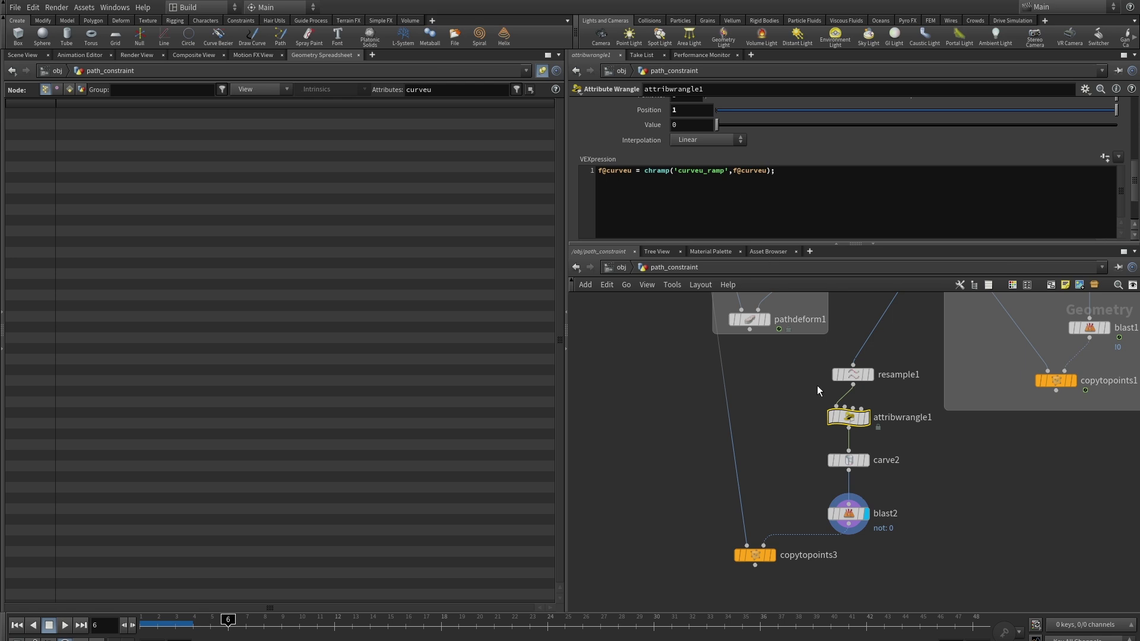
{"action": "left_click", "coordinate": [848, 514]}
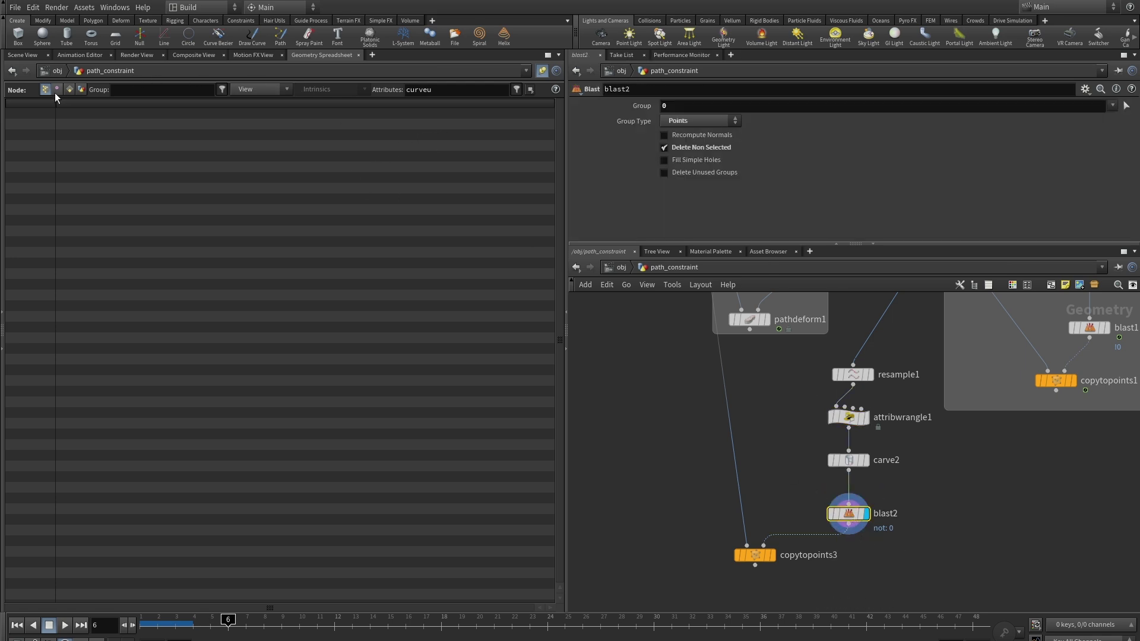
{"action": "left_click", "coordinate": [818, 514]}
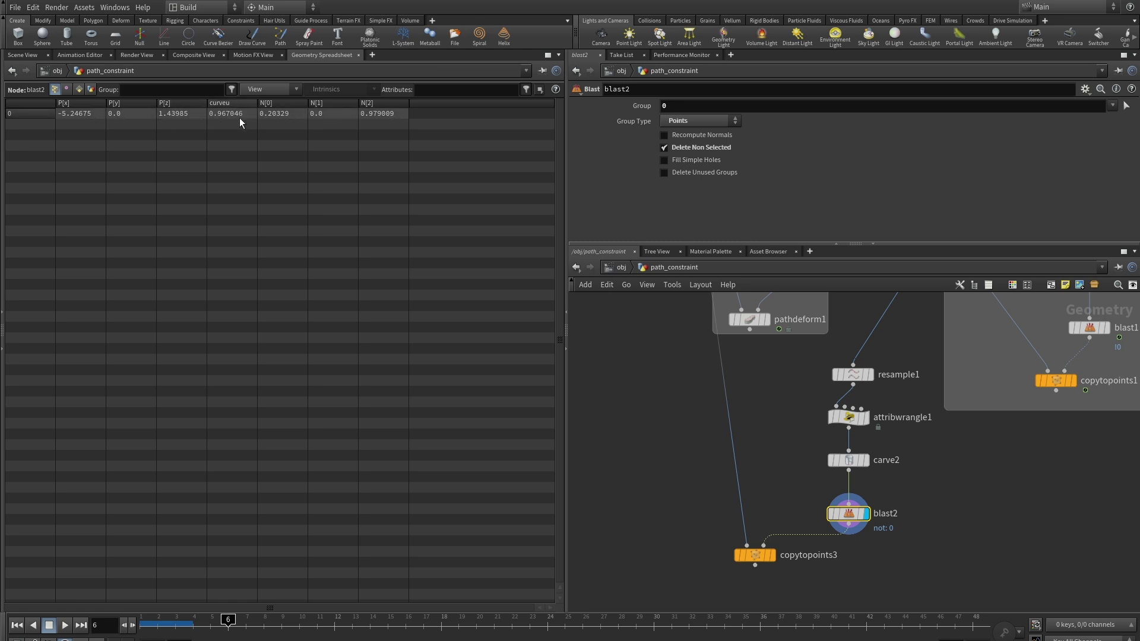
{"action": "left_click", "coordinate": [449, 89]}
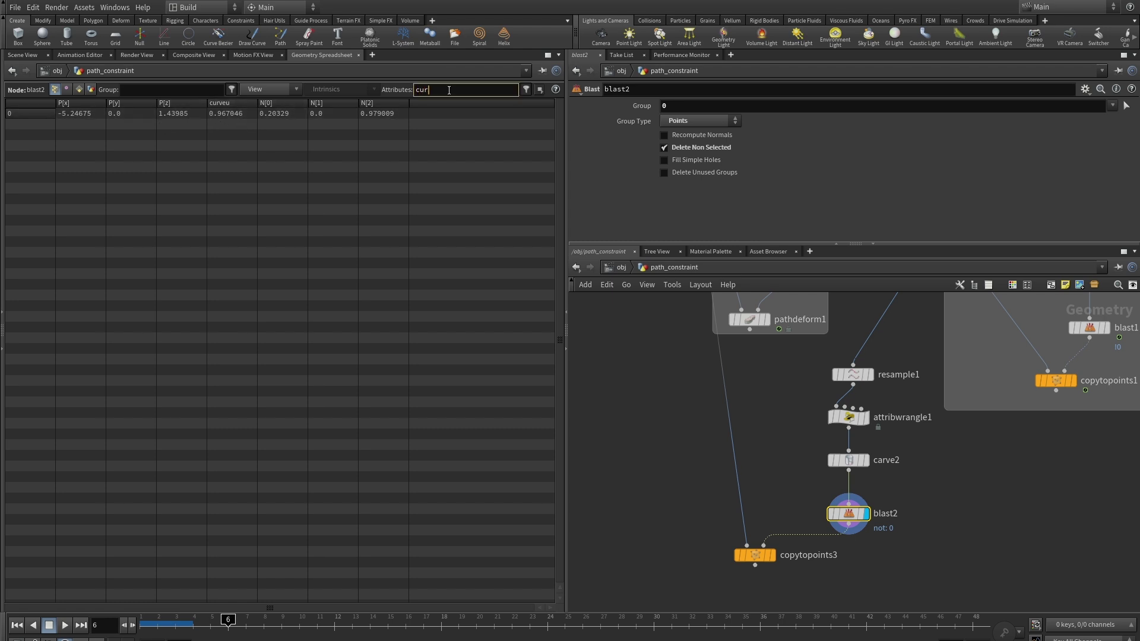
{"action": "key", "text": "Return"}
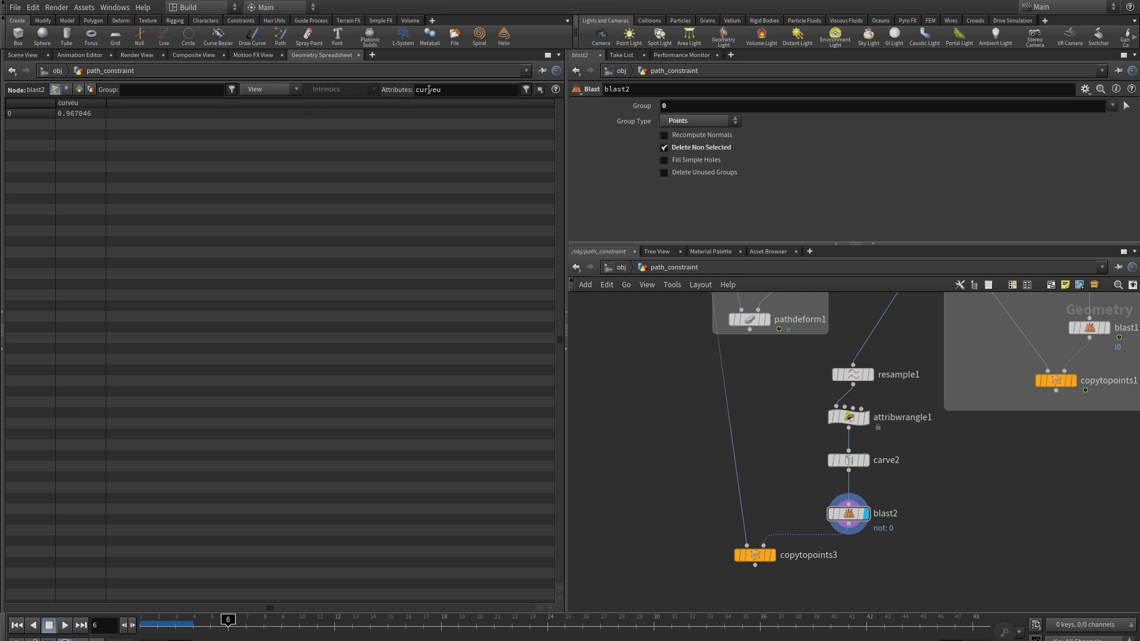
- Turn on the template flag of carve2 and pin the Geometry Spreadsheet to blast2
{"action": "mouse_move", "coordinate": [852, 464]}
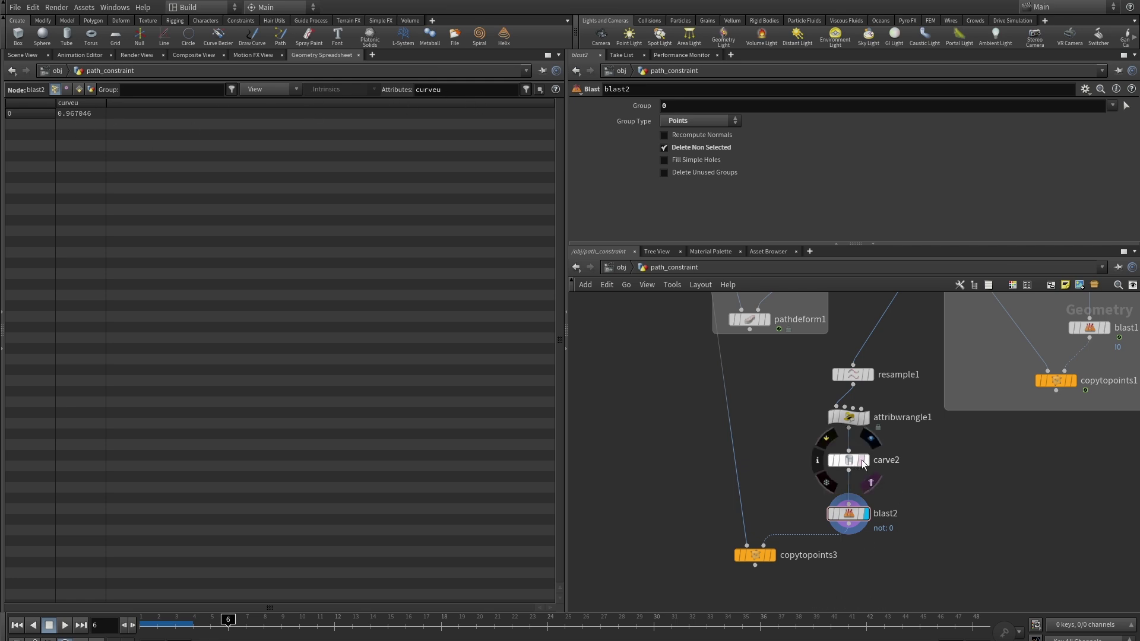
{"action": "left_click", "coordinate": [871, 482]}
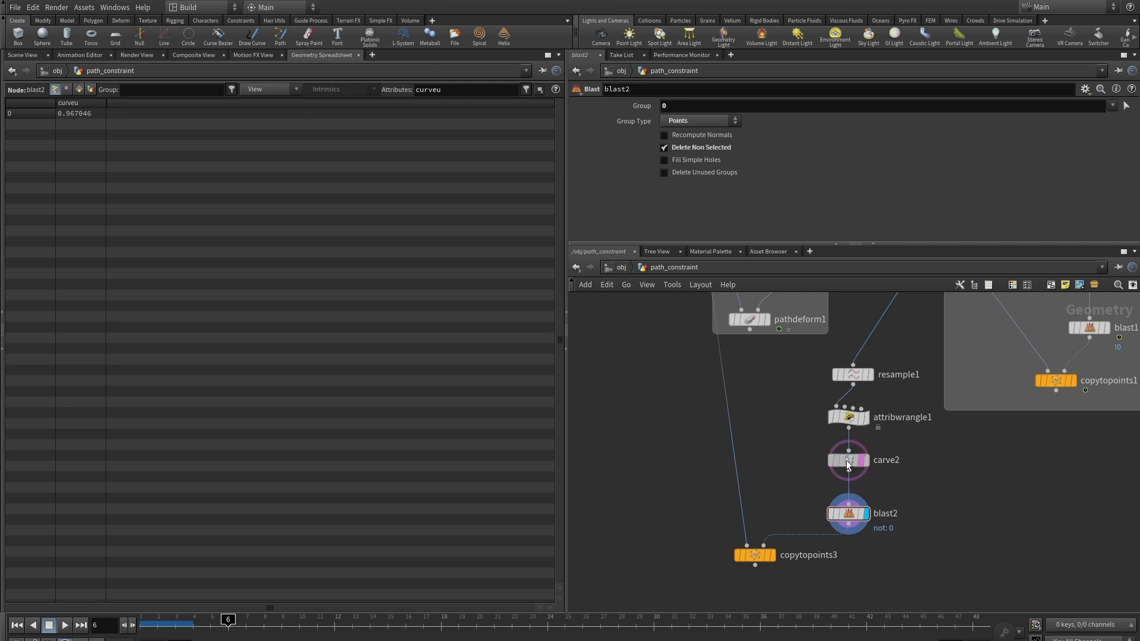
{"action": "left_click", "coordinate": [848, 460]}
{"action": "left_click", "coordinate": [848, 514]}
{"action": "left_click", "coordinate": [542, 70]}
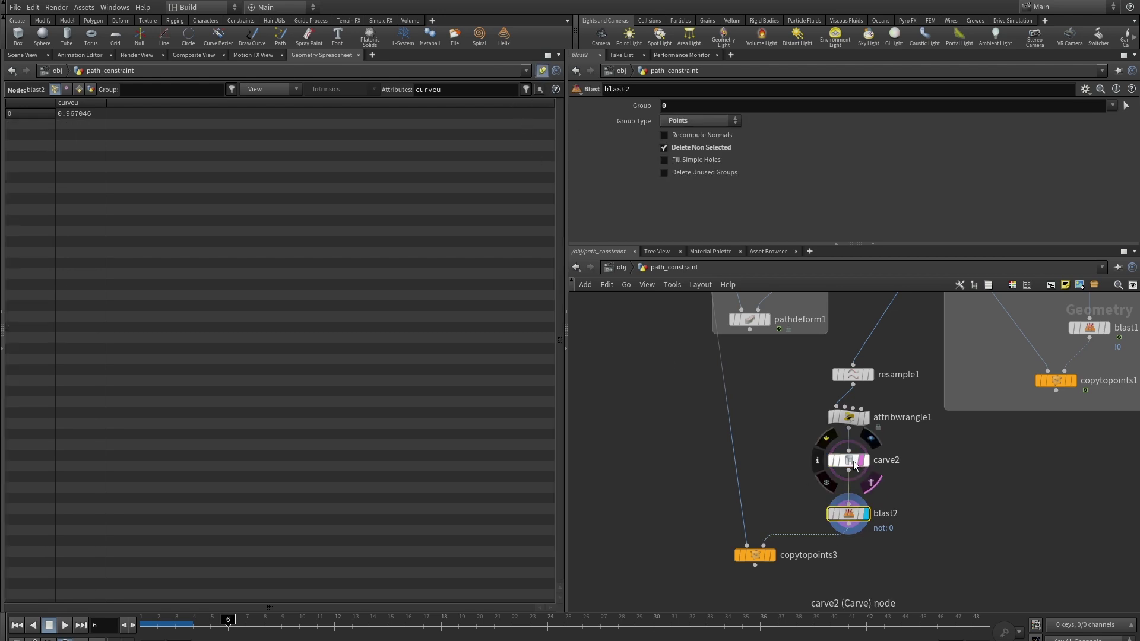
- Vary the First U value of carve2 to about 0.509 and return to the 3D scene view
{"action": "left_click", "coordinate": [846, 462]}
{"action": "left_click_drag", "start_coordinate": [829, 134], "coordinate": [885, 140]}
{"action": "left_click", "coordinate": [23, 55]}
{"action": "scroll", "coordinate": [962, 532], "scroll_direction": "down", "scroll_amount": 3}
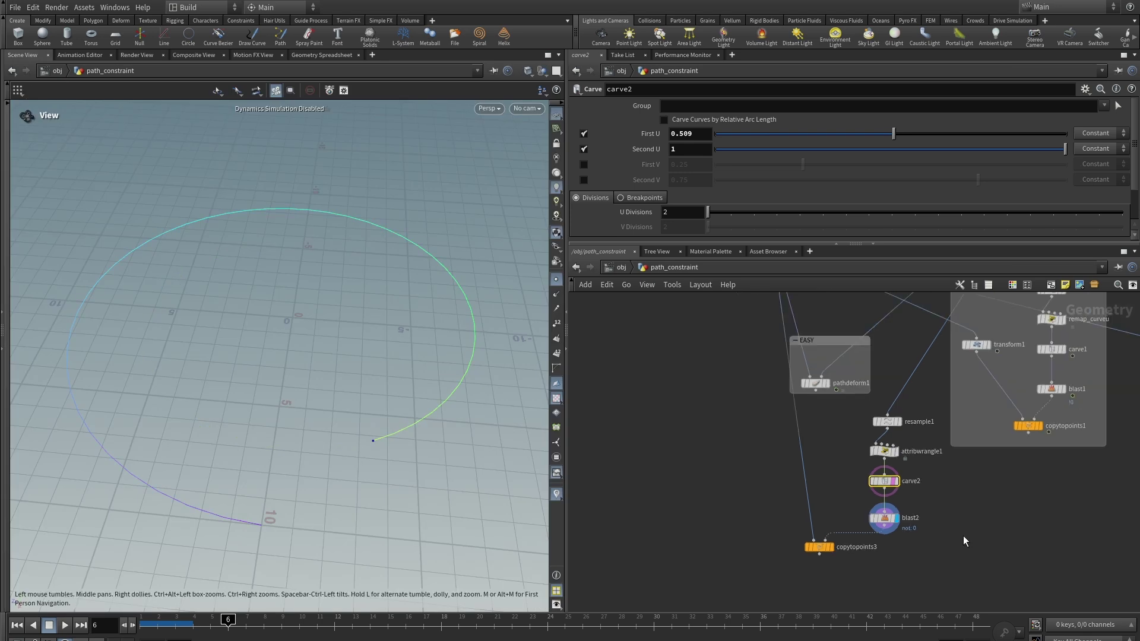
- Insert a Transform node on the connection between the rubber toy and copytopoints3
{"action": "left_click", "coordinate": [883, 517]}
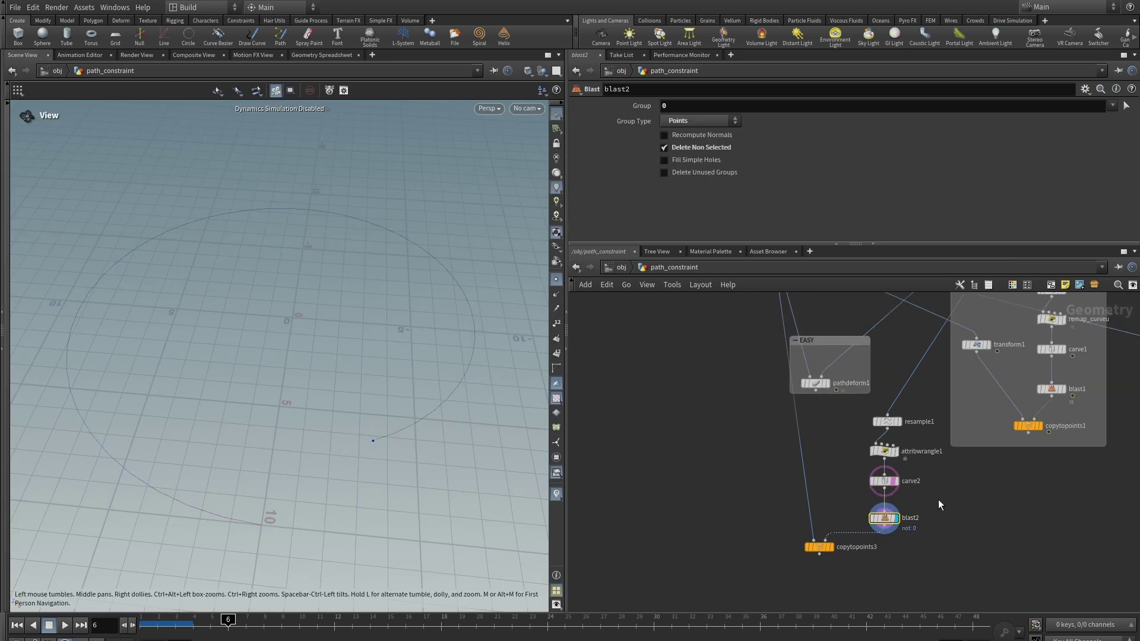
{"action": "scroll", "coordinate": [825, 463], "scroll_direction": "down", "scroll_amount": 3}
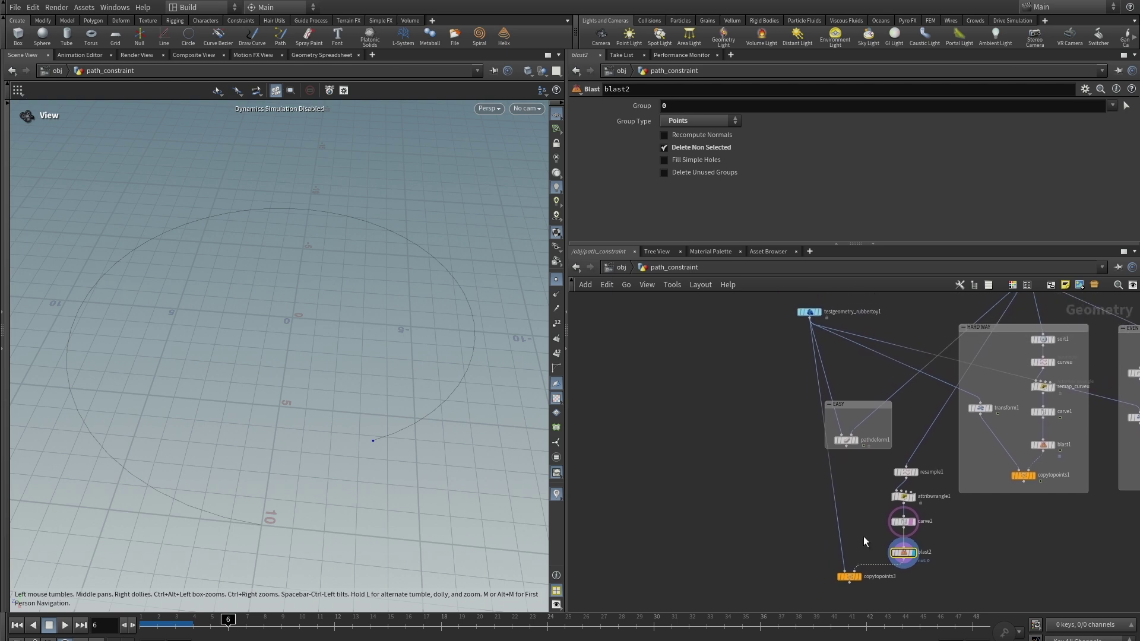
{"action": "scroll", "coordinate": [795, 573], "scroll_direction": "up", "scroll_amount": 2}
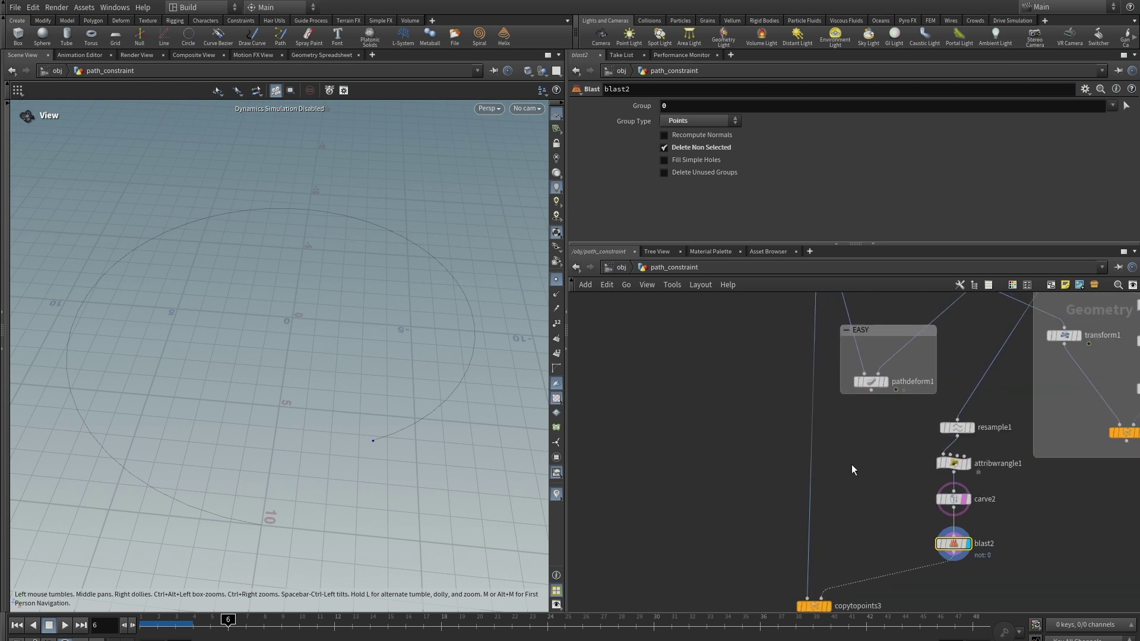
{"action": "key", "text": "Tab"}
{"action": "type", "text": "tr"}
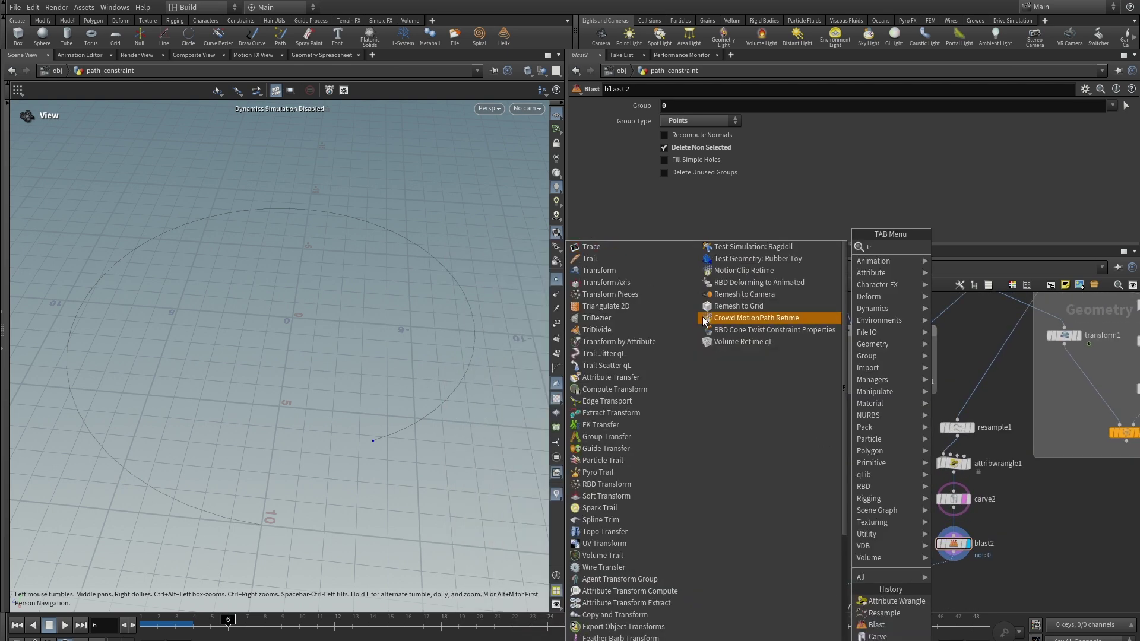
{"action": "left_click", "coordinate": [629, 270]}
{"action": "left_click", "coordinate": [811, 469]}
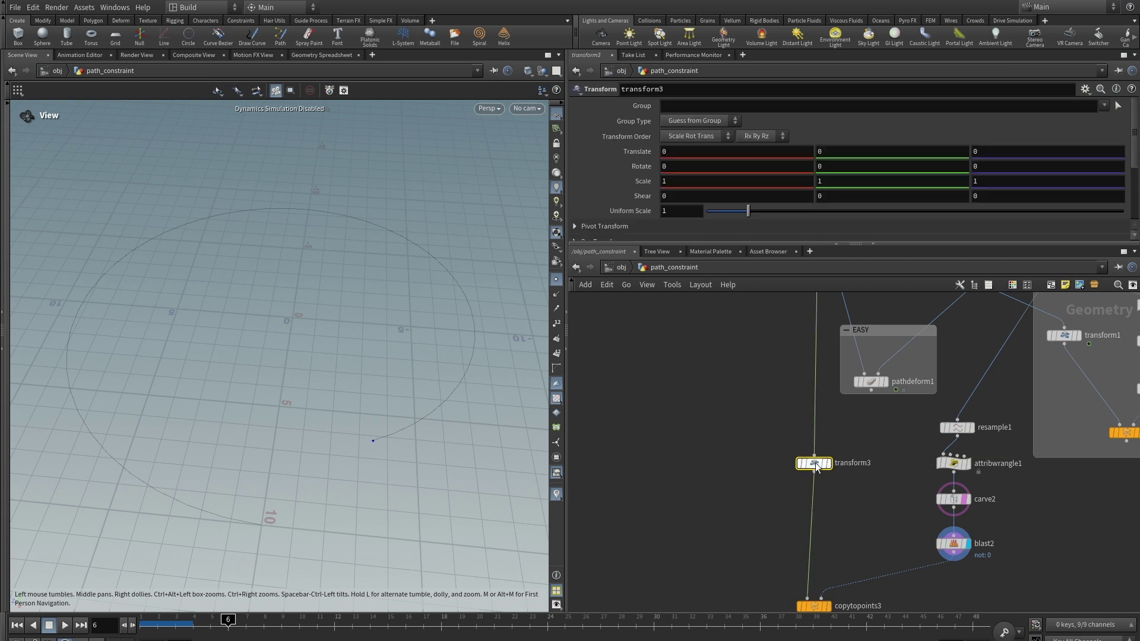
{"action": "middle_click_drag", "start_coordinate": [844, 519], "coordinate": [857, 435]}
- Display the copytopoints3 result with viewport visualizers turned off and try out the Z rotation of transform3
{"action": "left_click", "coordinate": [841, 521]}
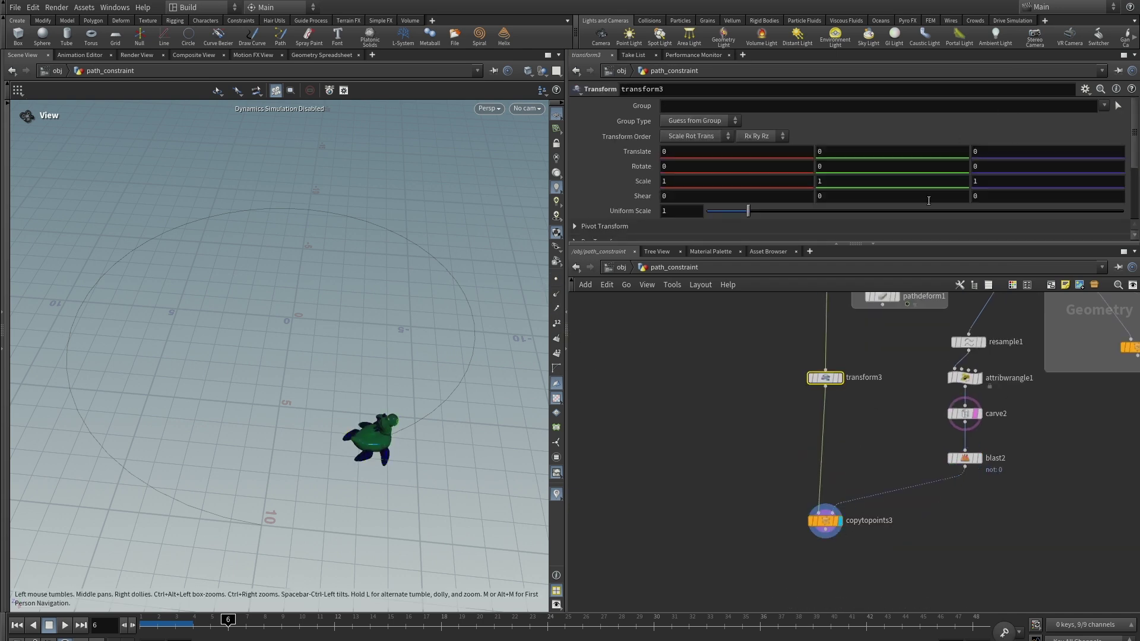
{"action": "left_click", "coordinate": [555, 494]}
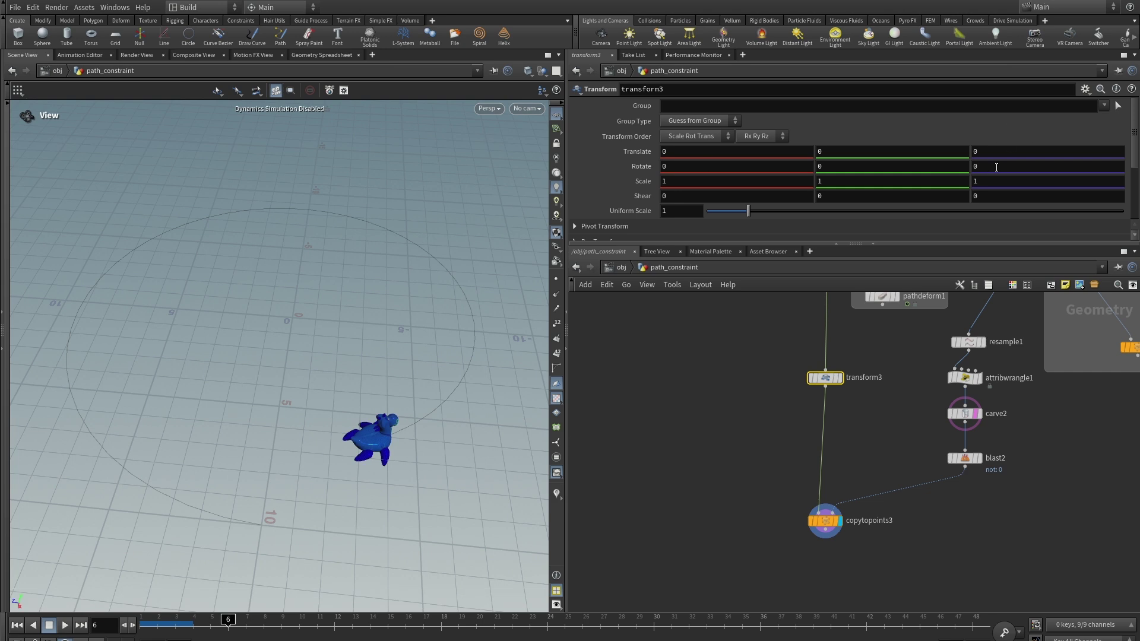
{"action": "mouse_move", "coordinate": [996, 167]}
{"action": "middle_mouse_down"}
{"action": "mouse_move", "coordinate": [981, 111]}
{"action": "mouse_move", "coordinate": [1015, 179]}
{"action": "middle_mouse_up"}
{"action": "middle_click_drag", "start_coordinate": [872, 433], "coordinate": [801, 435]}
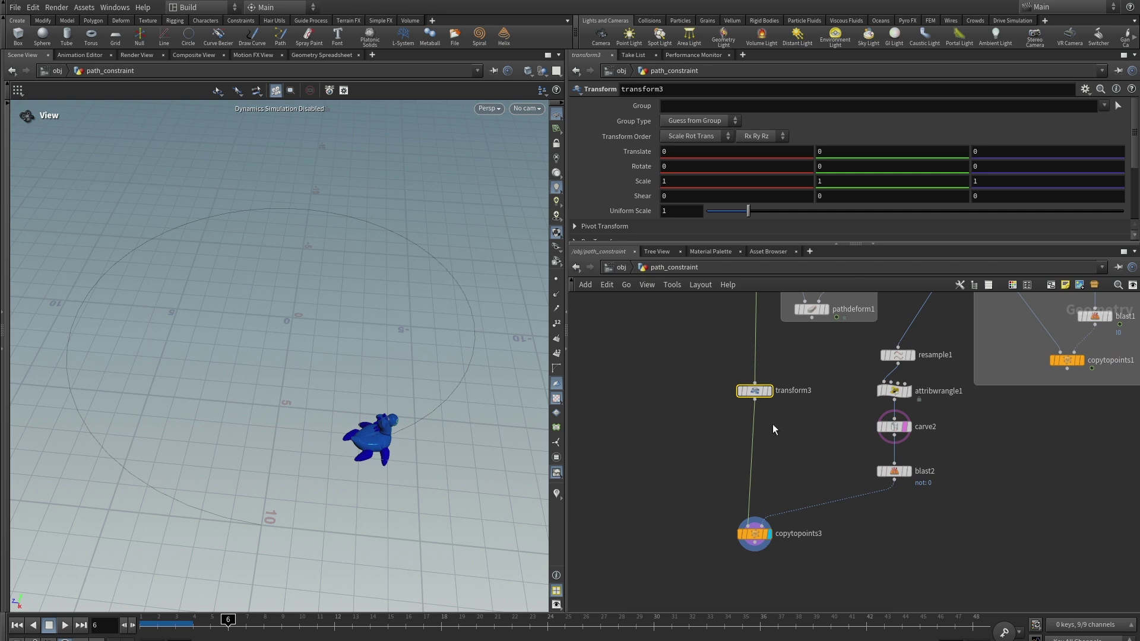
- Examine the point attributes in the node information of blast2 and close it again
{"action": "left_click", "coordinate": [896, 471]}
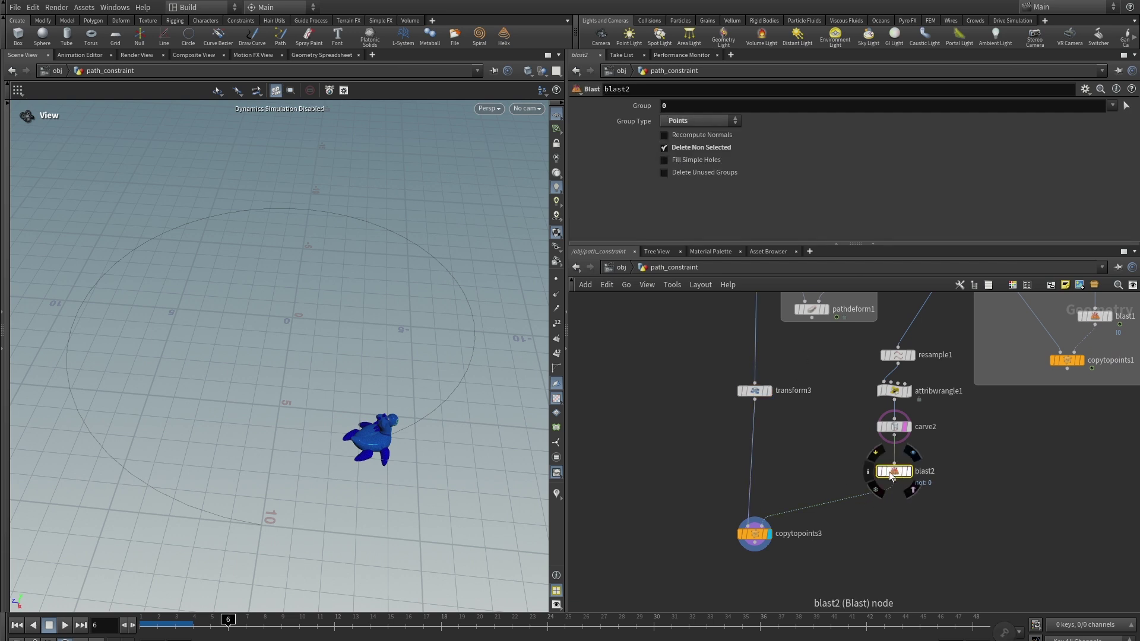
{"action": "left_click", "coordinate": [868, 472]}
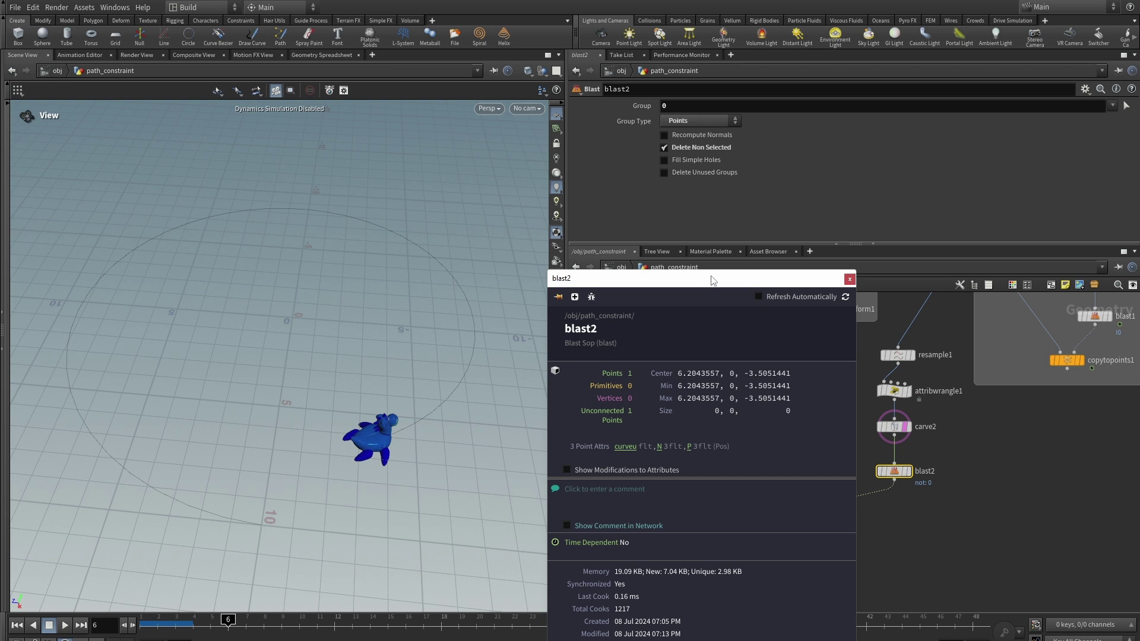
{"action": "left_click_drag", "start_coordinate": [699, 281], "coordinate": [758, 253]}
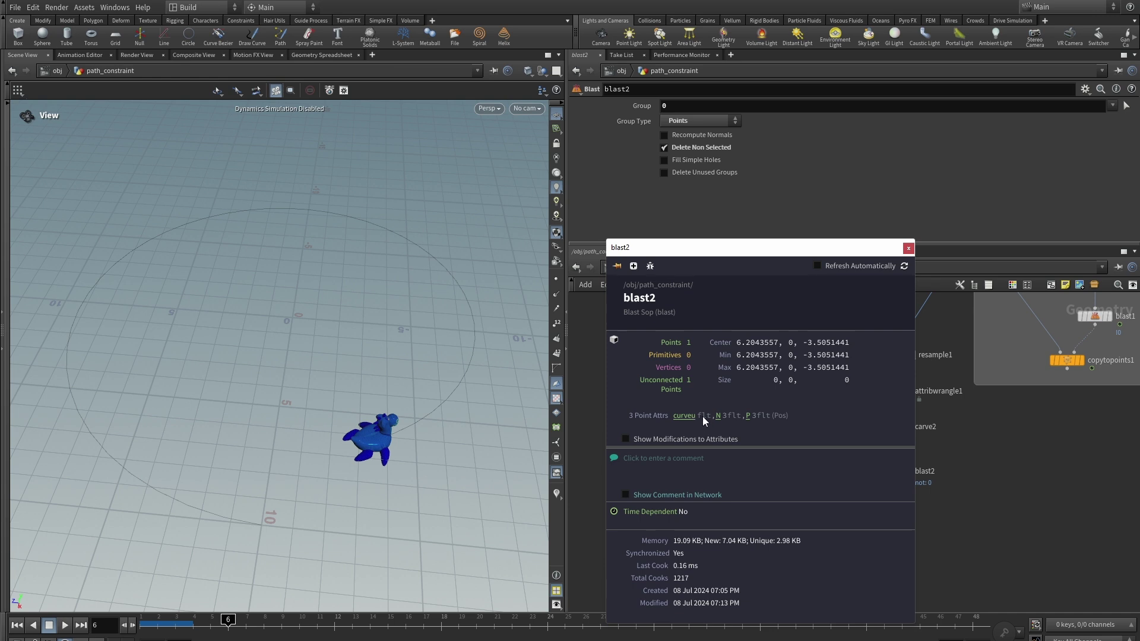
{"action": "left_click", "coordinate": [909, 250]}
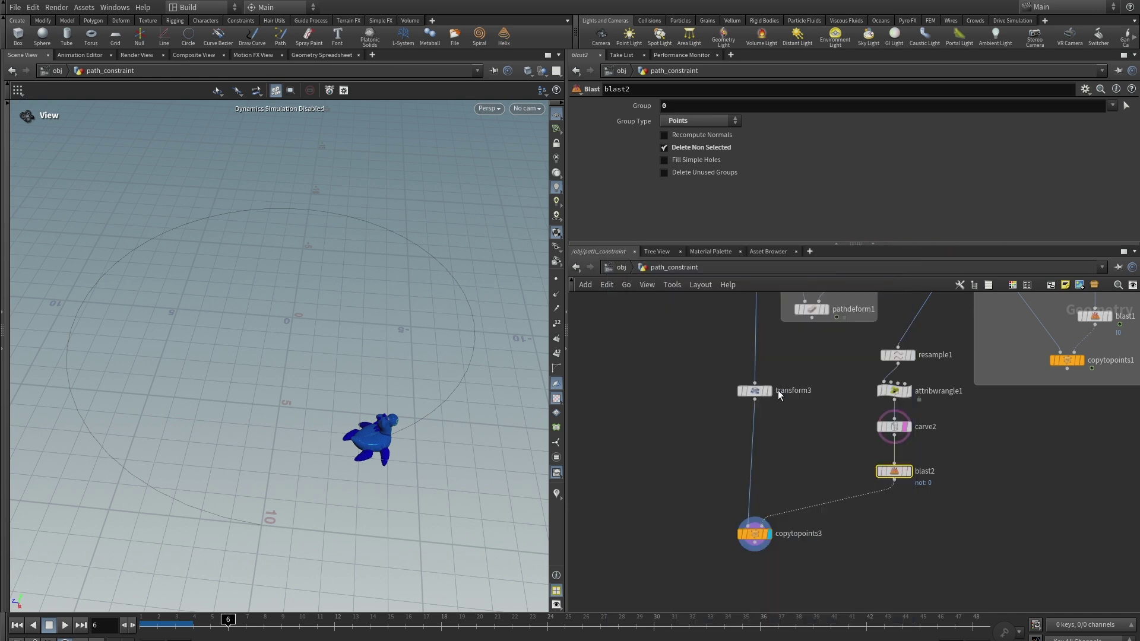
- Set the Z rotation of transform3 to the expression point('../blast2/',0,'curveu',0)
{"action": "left_click", "coordinate": [755, 390]}
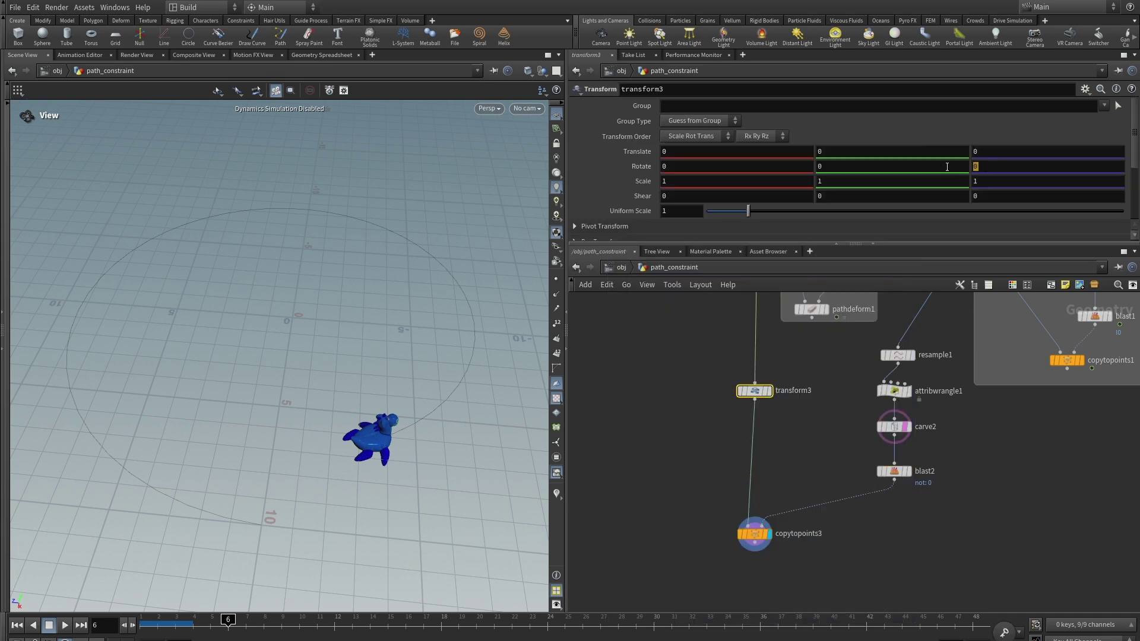
{"action": "type", "text": "poin"}
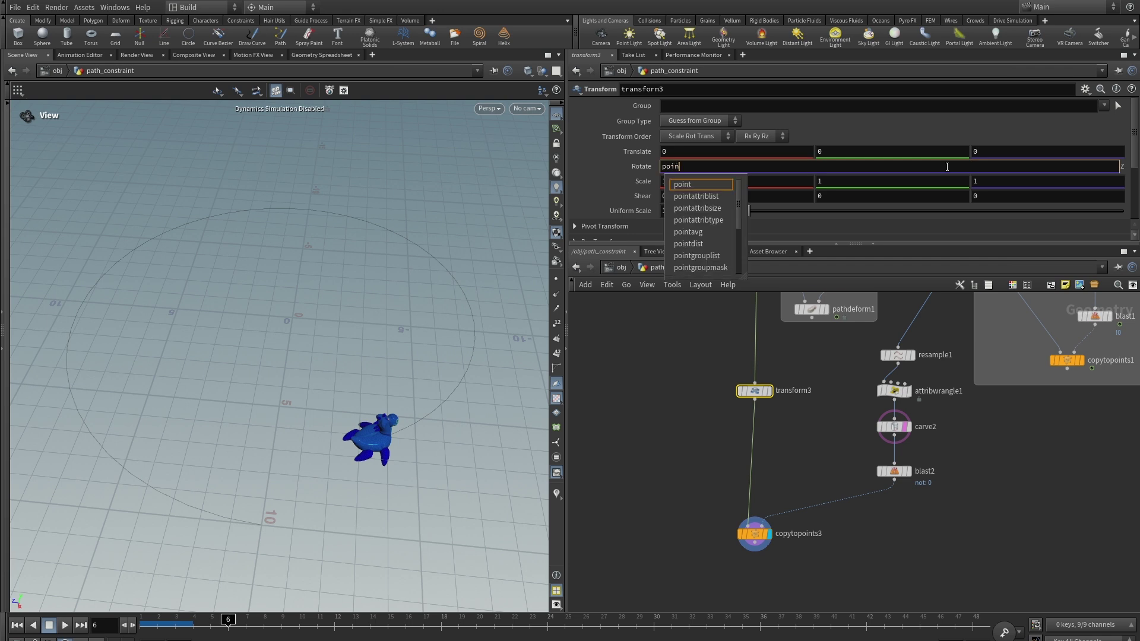
{"action": "type", "text": "t("}
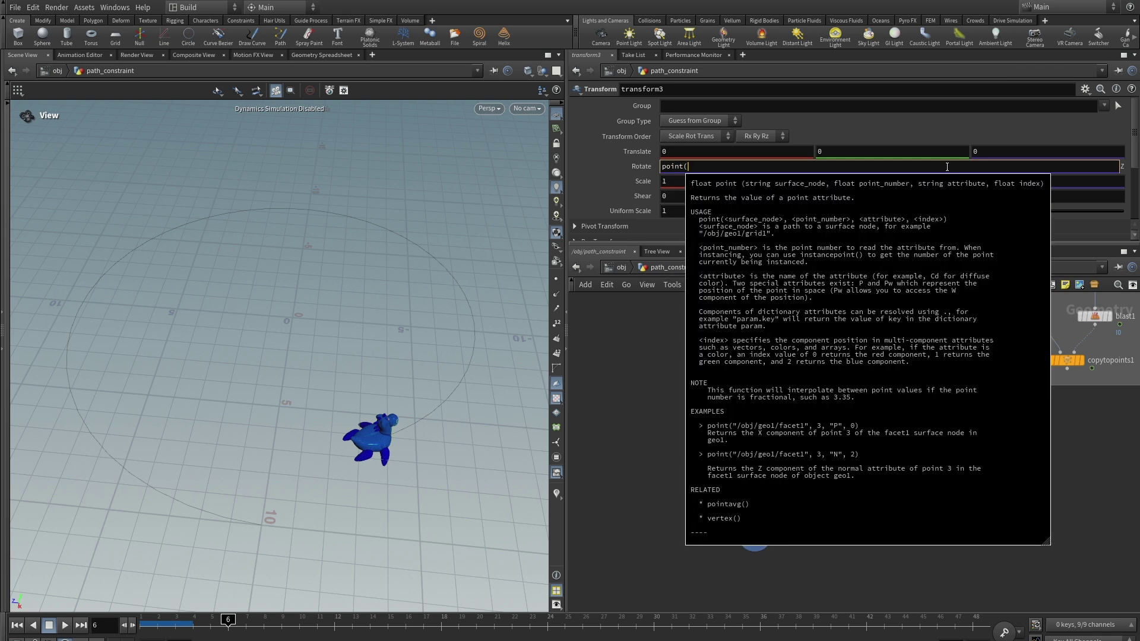
{"action": "type", "text": "'"}
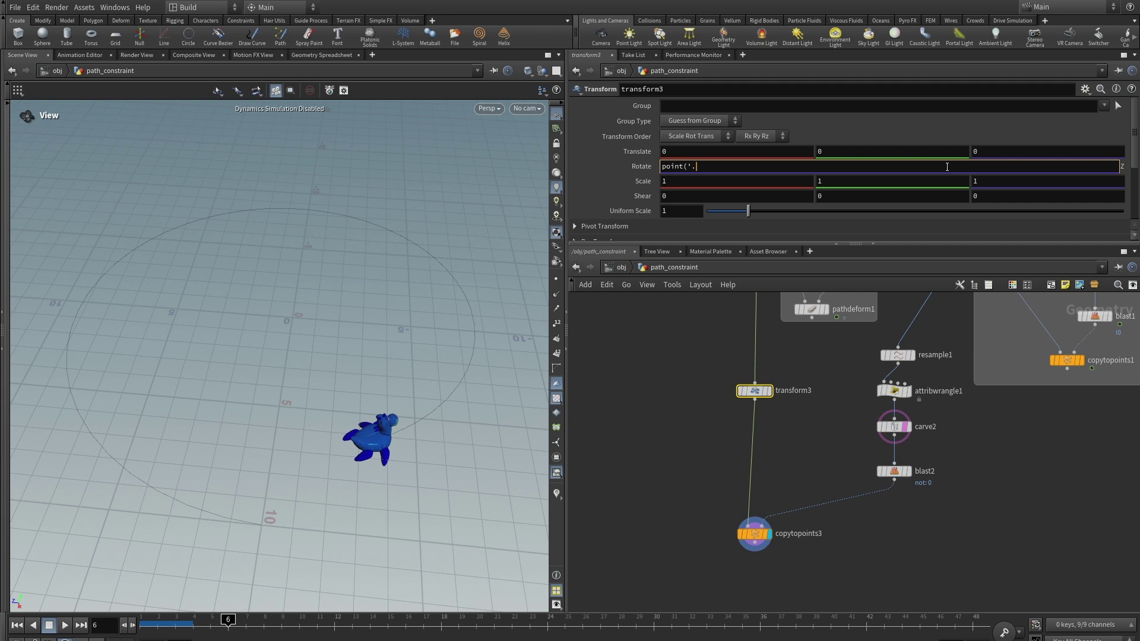
{"action": "type", "text": "../"}
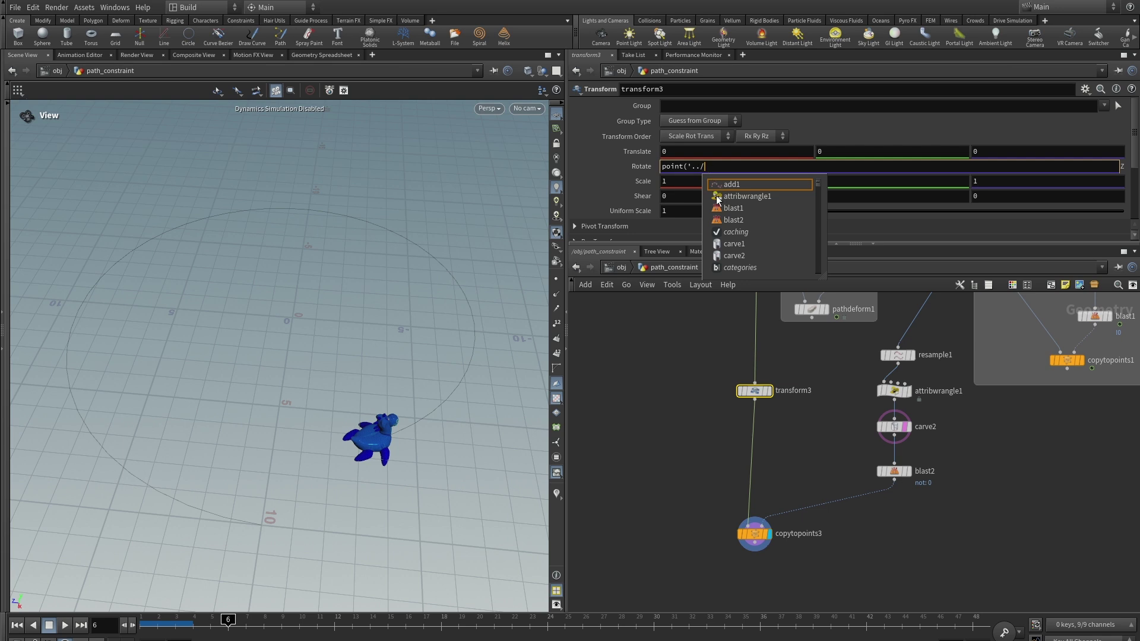
{"action": "left_click", "coordinate": [729, 220]}
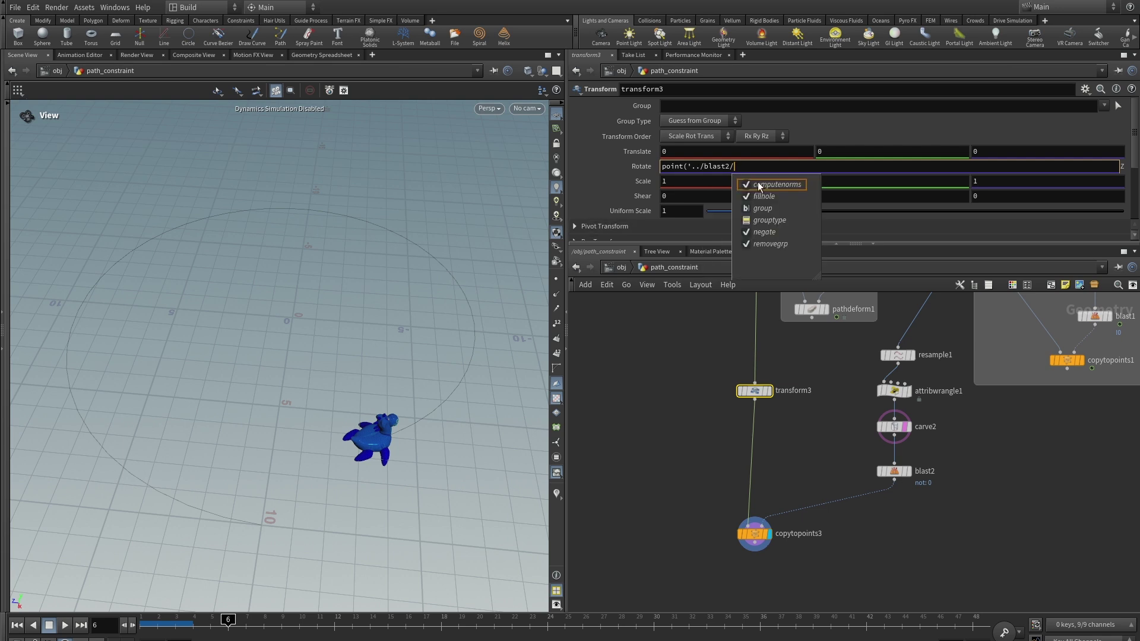
{"action": "type", "text": "',0"}
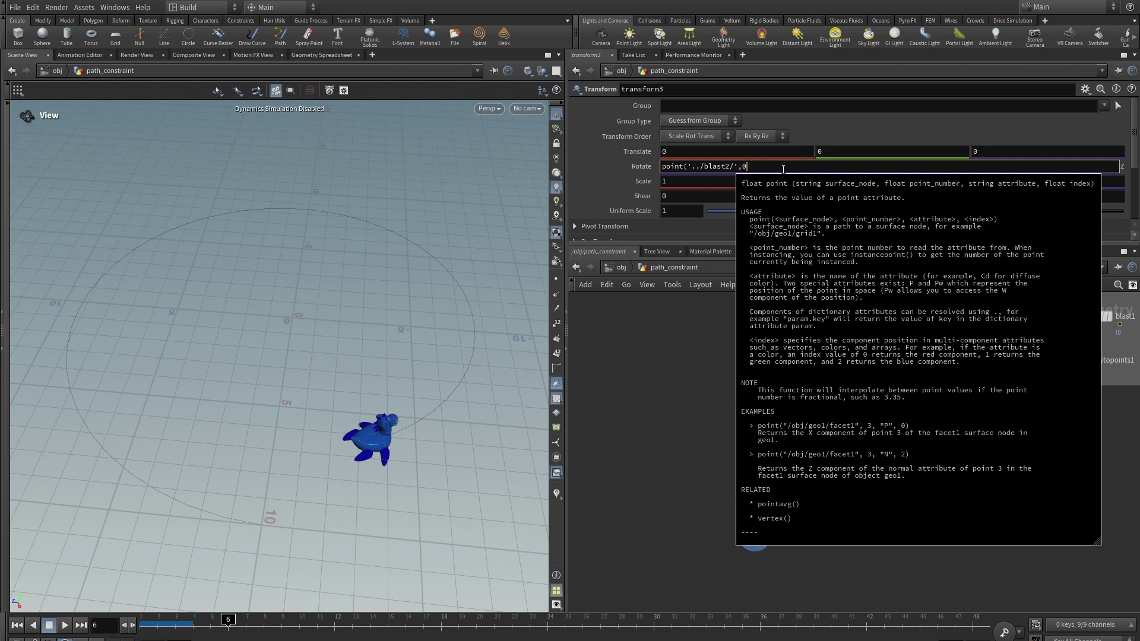
{"action": "type", "text": ",'"}
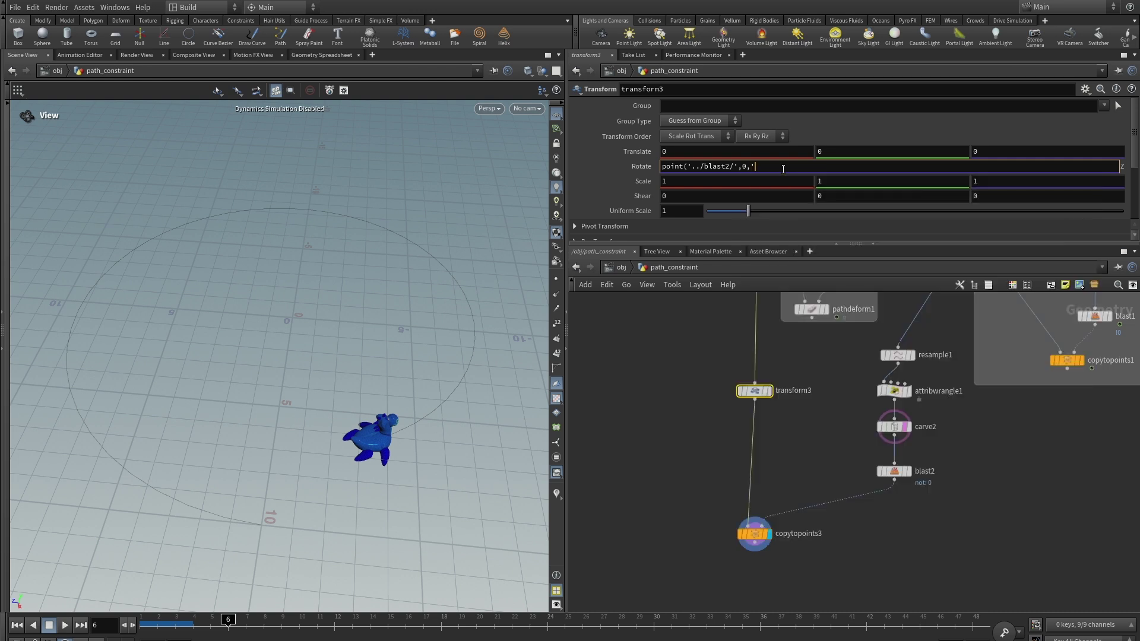
{"action": "type", "text": "curveu',"}
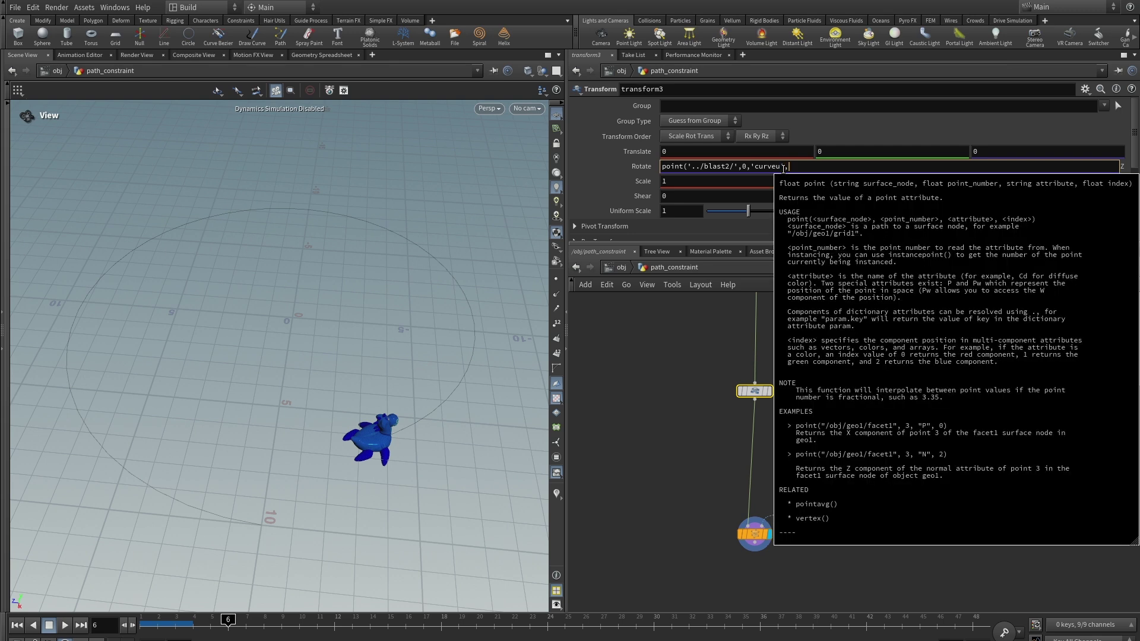
{"action": "type", "text": "0)"}
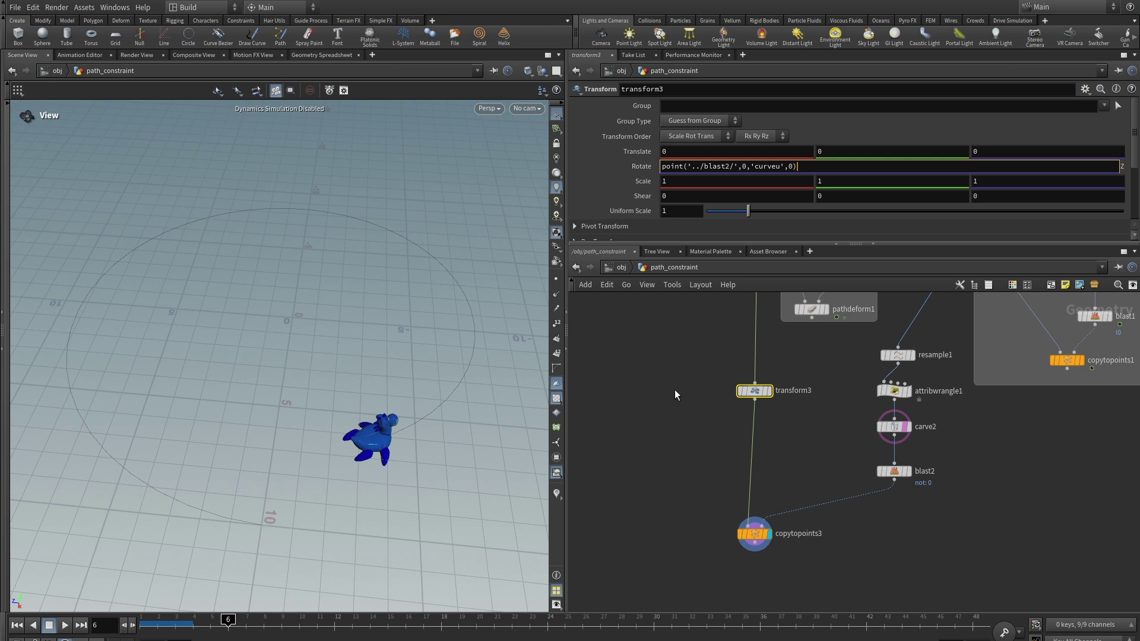
{"action": "left_click", "coordinate": [646, 329]}
- Check the evaluated Z rotation of transform3, then multiply its expression by 90
{"action": "left_click", "coordinate": [644, 167]}
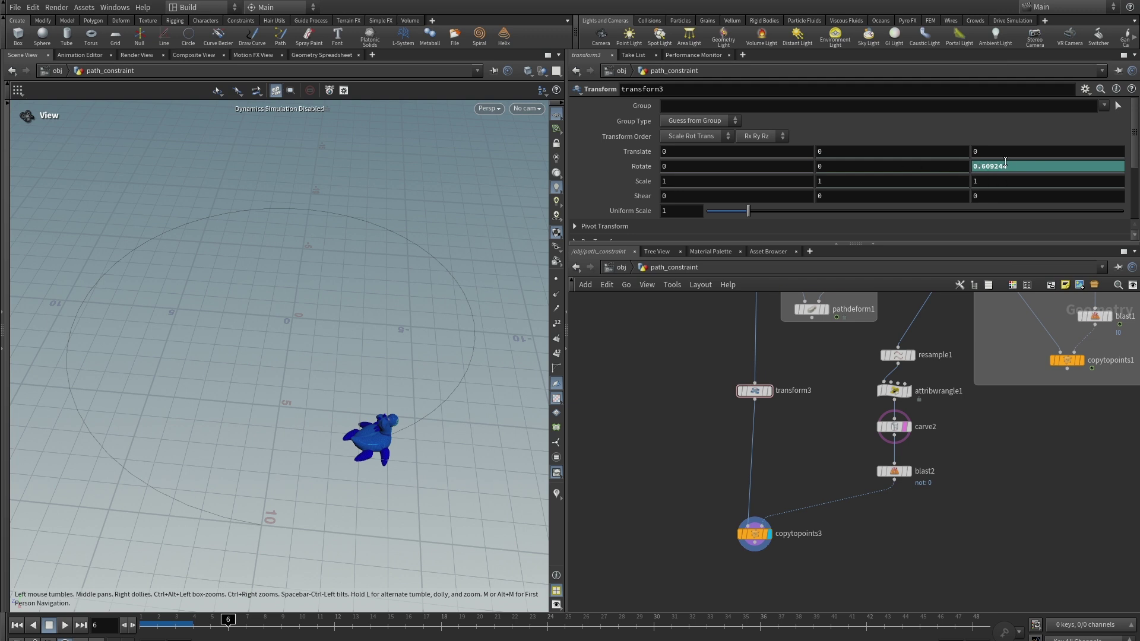
{"action": "left_click", "coordinate": [644, 169]}
{"action": "left_click", "coordinate": [1112, 166]}
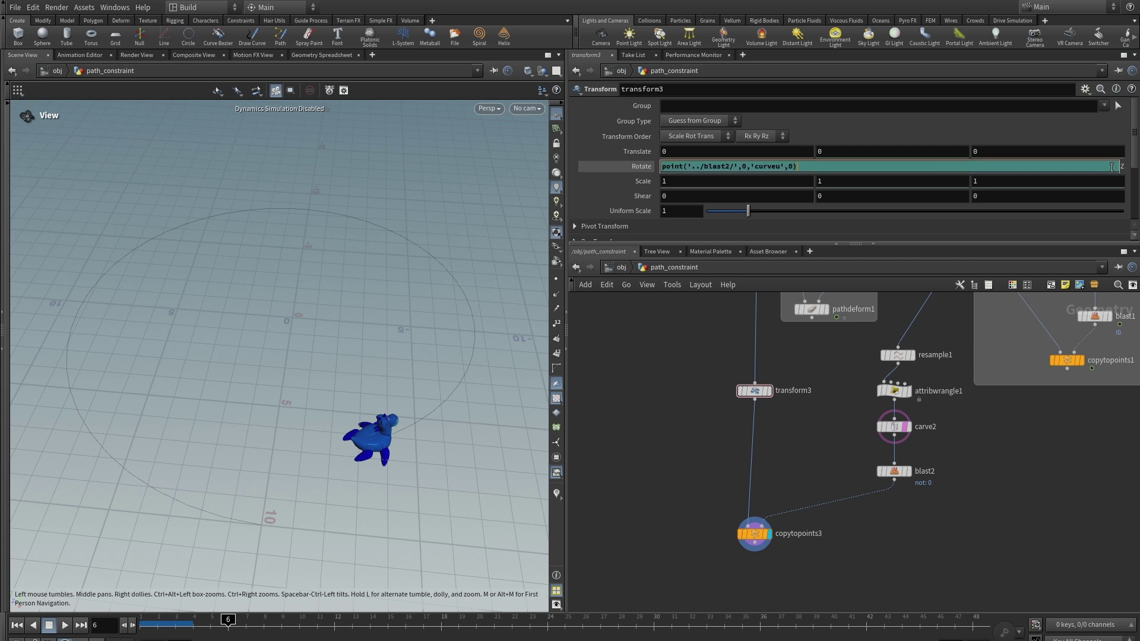
{"action": "type", "text": "*90"}
{"action": "key", "text": "Return"}
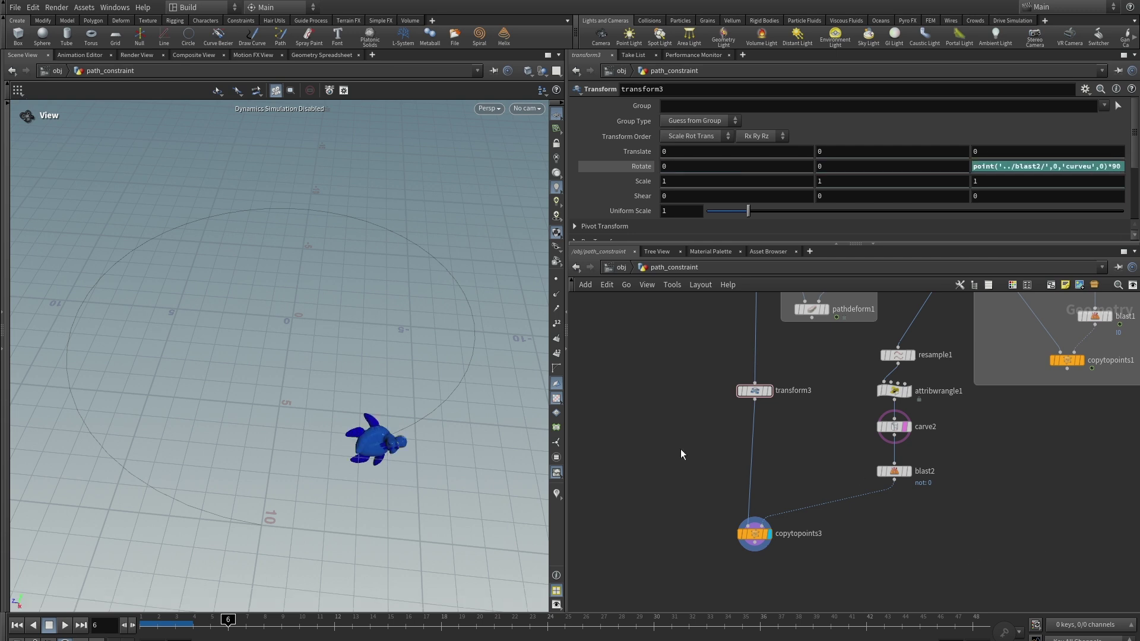
- Slide the First U of carve2 to 0.939 to test the toy's rotation along the spiral path
{"action": "left_click_drag", "start_coordinate": [485, 338], "coordinate": [410, 338]}
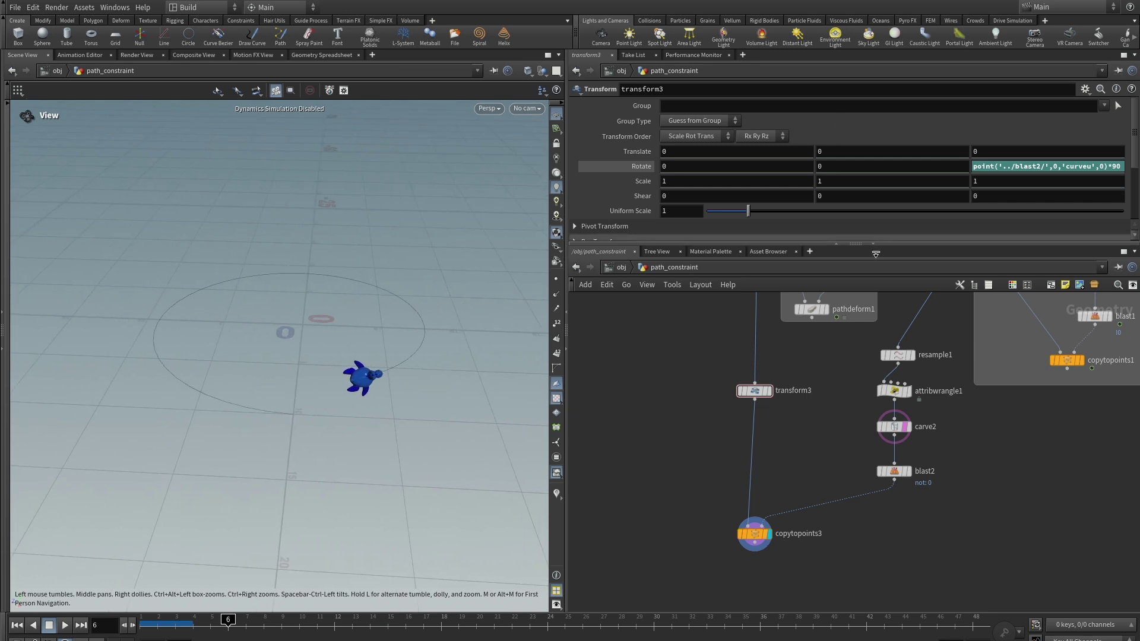
{"action": "middle_click_drag", "start_coordinate": [917, 449], "coordinate": [895, 447]}
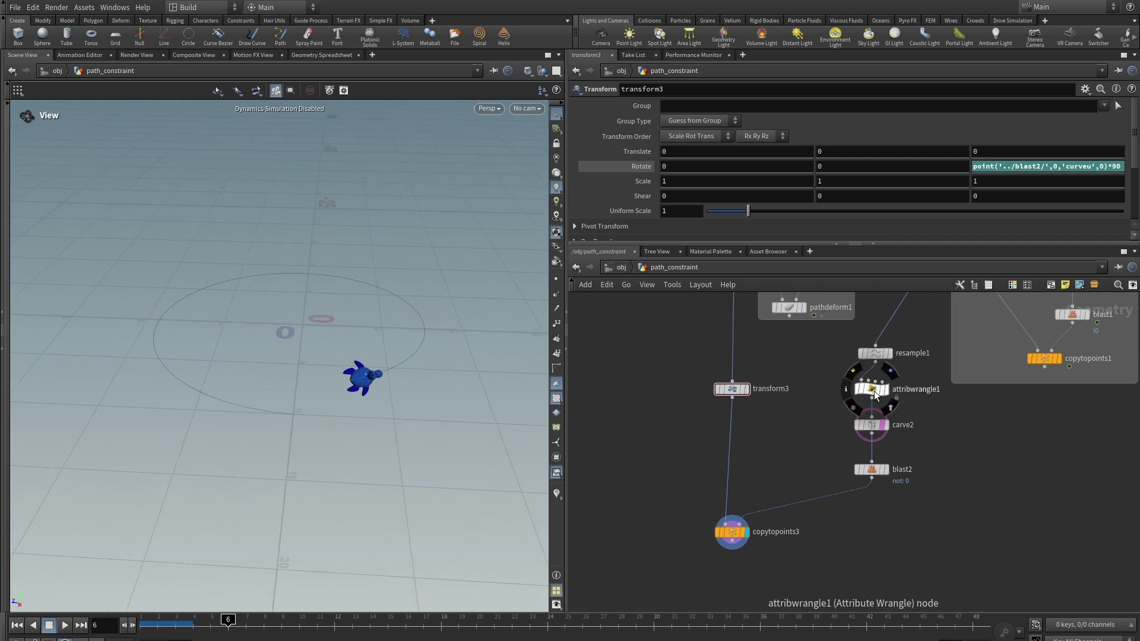
{"action": "left_click", "coordinate": [871, 424]}
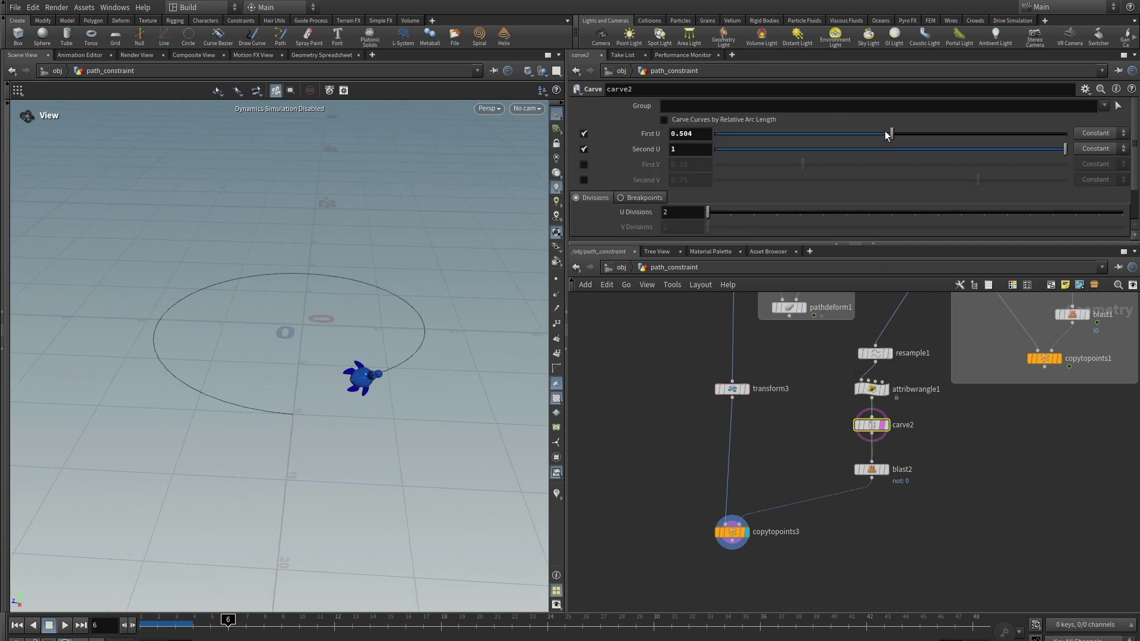
{"action": "left_click_drag", "start_coordinate": [886, 136], "coordinate": [1043, 148]}
{"action": "scroll", "coordinate": [1024, 486], "scroll_direction": "down", "scroll_amount": 3}
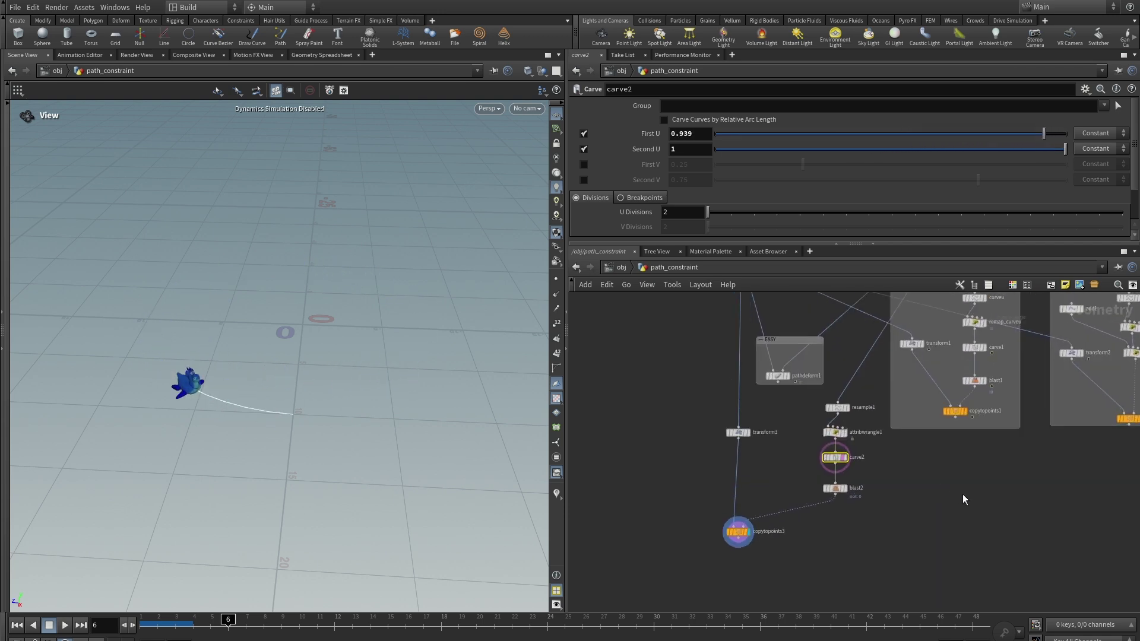
{"action": "scroll", "coordinate": [956, 489], "scroll_direction": "down", "scroll_amount": 3}
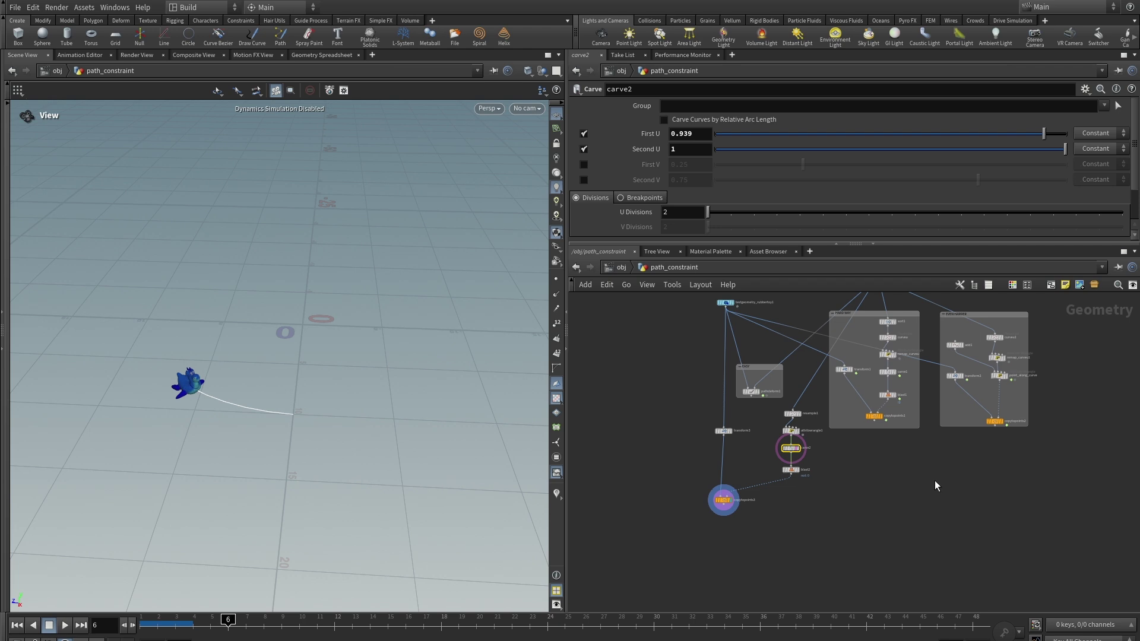